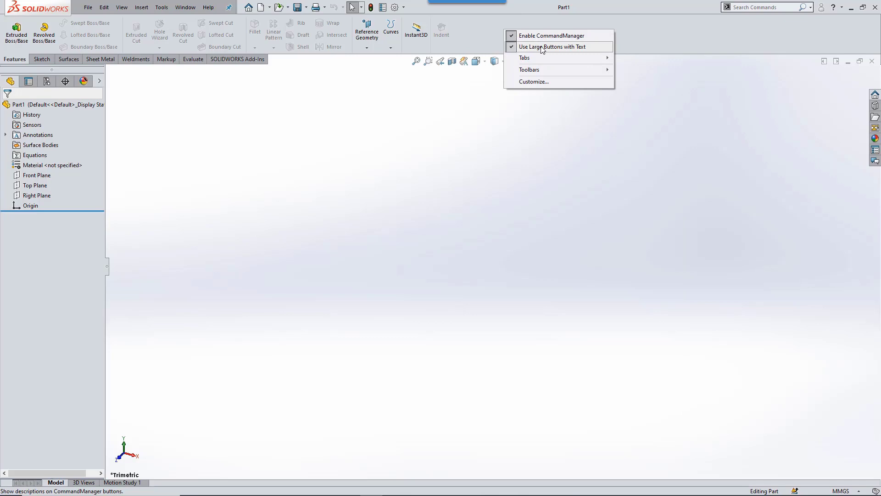
# Hide the CommandManager and unpin the main menu bar to enlarge the modelling area
pyautogui.click(546, 36)
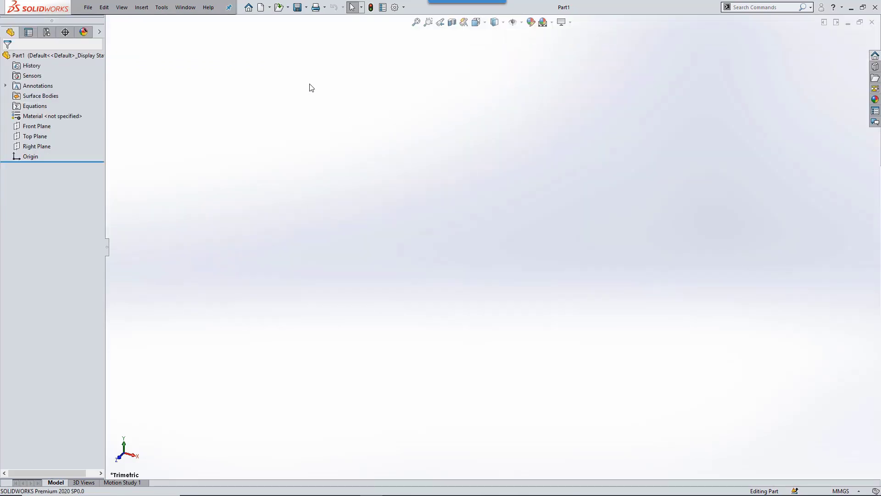
pyautogui.click(229, 8)
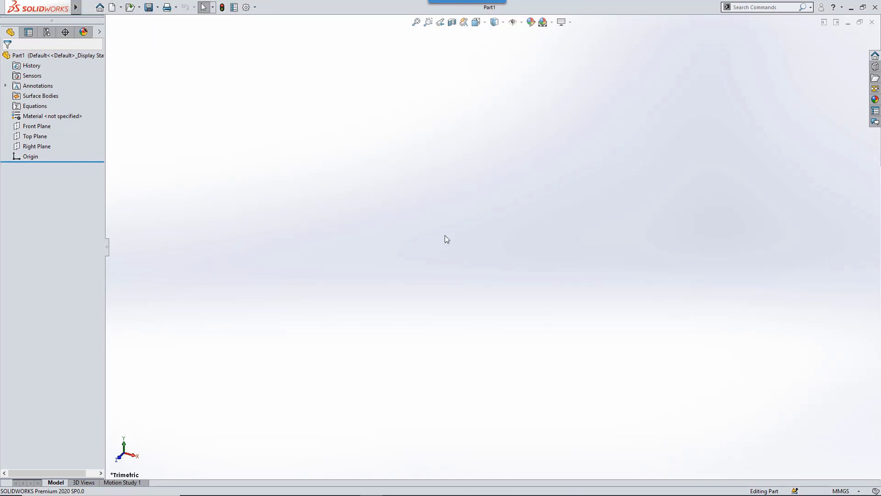
# Customize the plane's context toolbar by adding the flyout that holds Extruded Boss/Base and Revolved Boss/Base
pyautogui.click(43, 127)
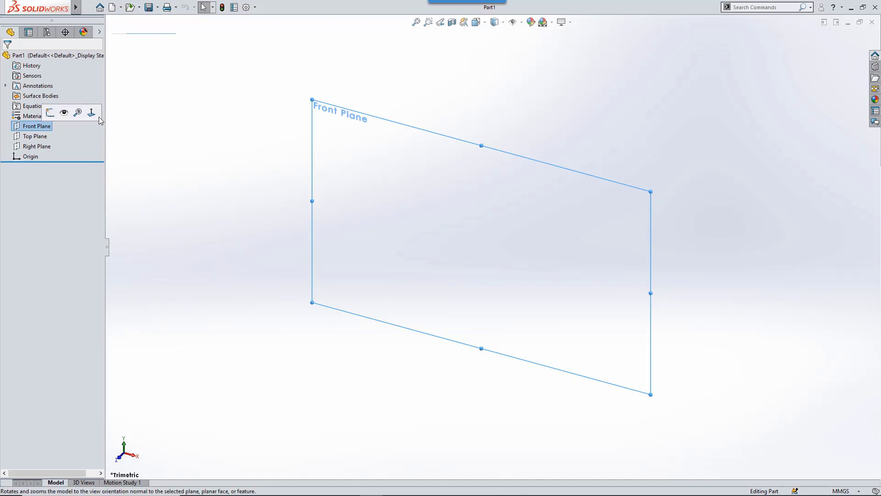
pyautogui.rightClick(98, 117)
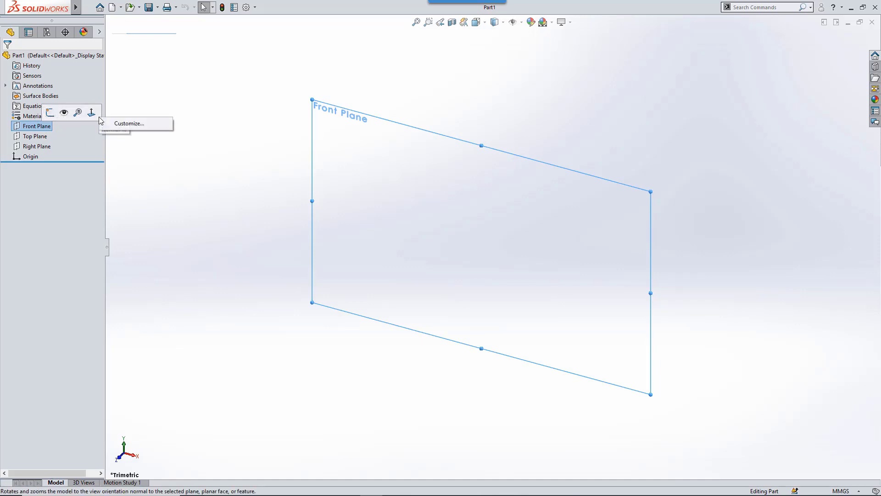
pyautogui.click(156, 126)
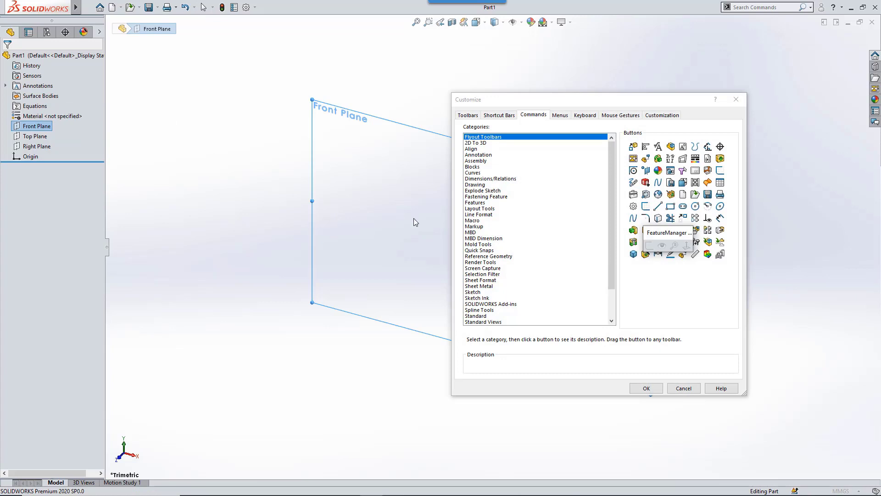
pyautogui.click(634, 229)
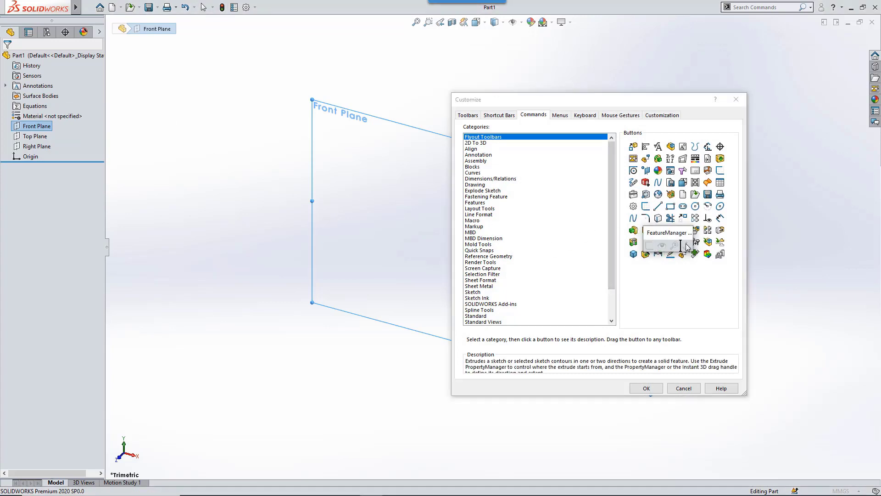
pyautogui.moveTo(691, 246); pyautogui.dragTo(687, 251)
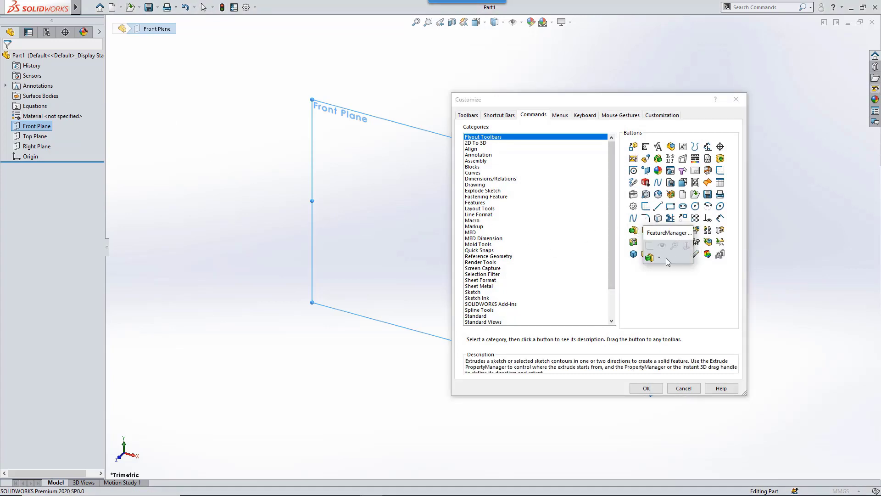
pyautogui.click(647, 388)
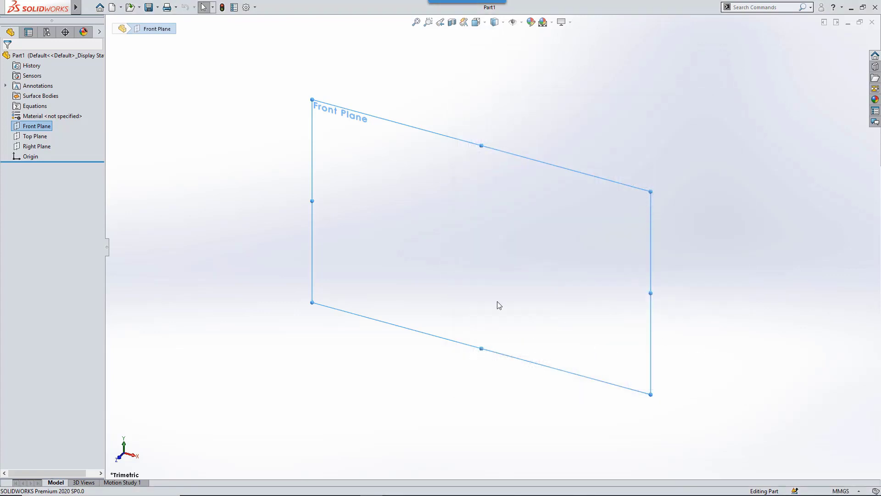
pyautogui.click(281, 224)
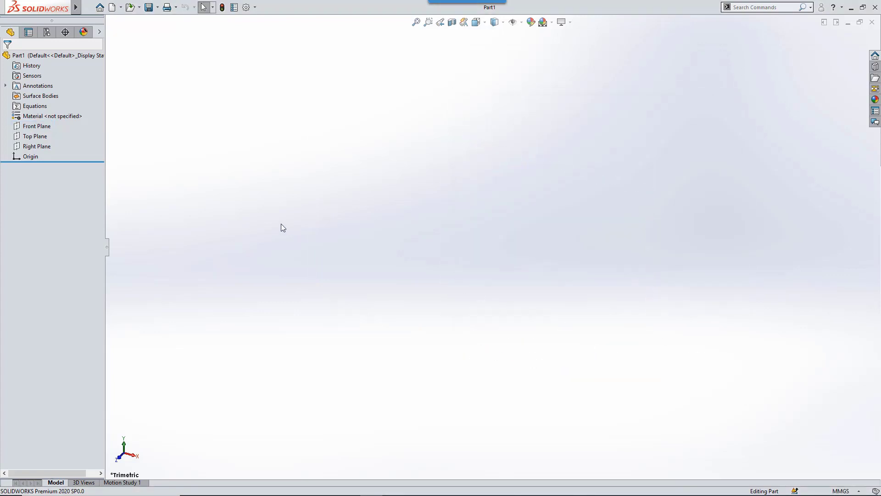
# Check the added boss flyout's options for the Front Plane and open a new sketch on that plane
pyautogui.click(37, 127)
pyautogui.click(56, 118)
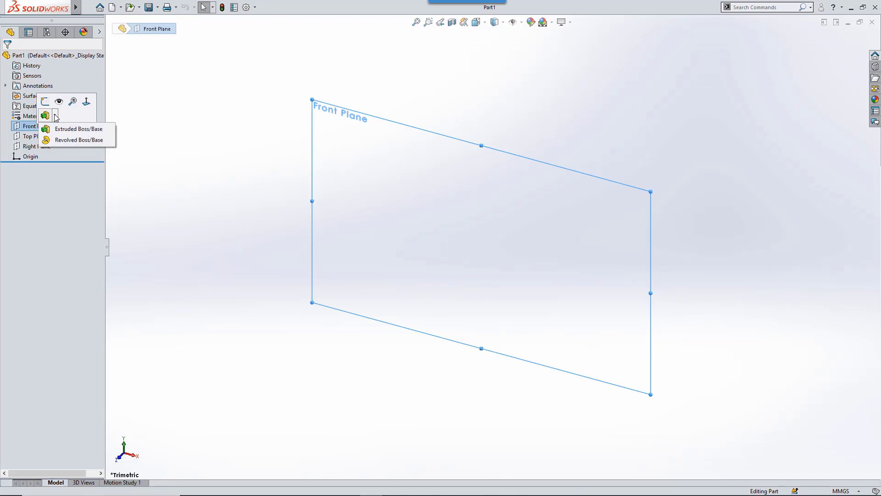
pyautogui.click(56, 118)
pyautogui.click(56, 118)
pyautogui.click(45, 102)
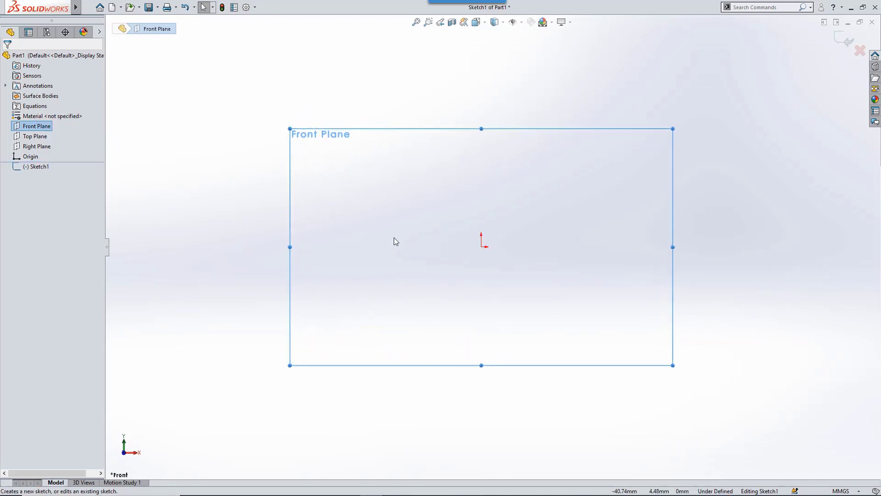
# Sketch a centre-point circle on the origin with a radius of about 37 mm
pyautogui.press('s')
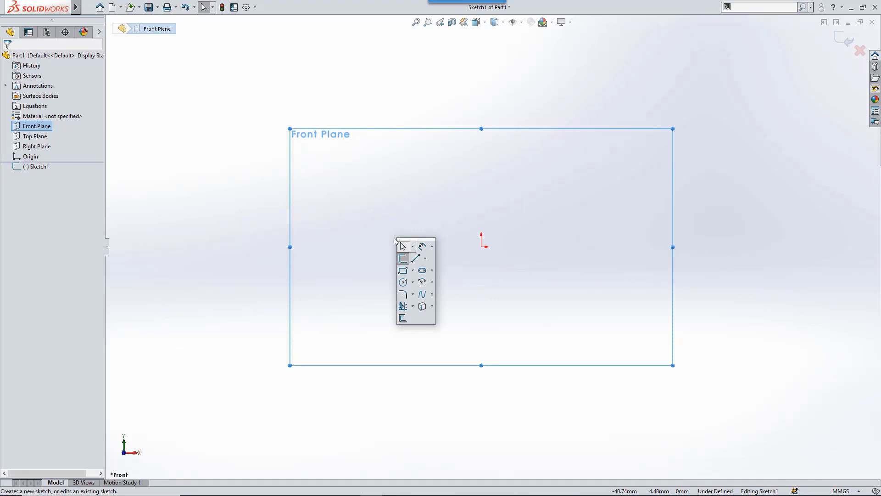
pyautogui.click(404, 283)
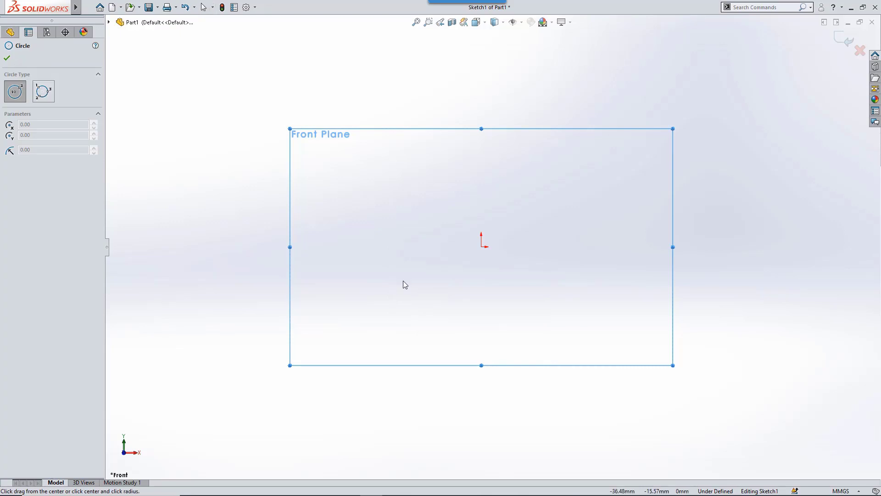
pyautogui.press('a')
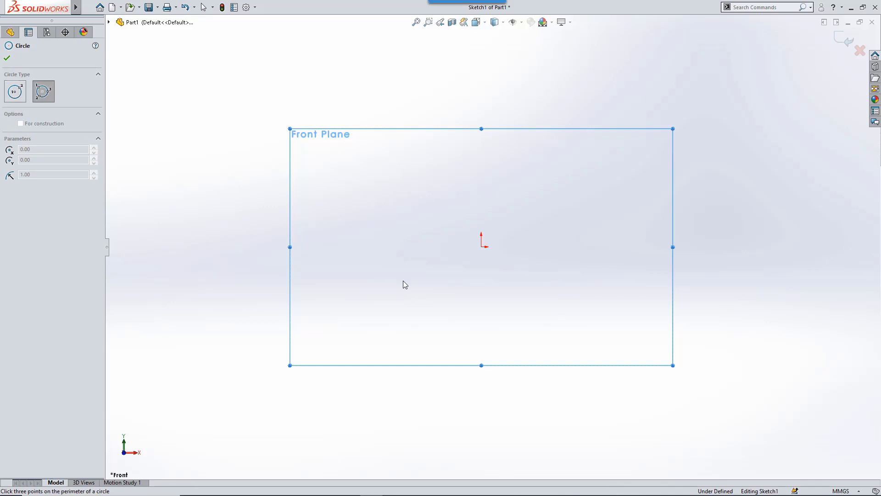
pyautogui.press('a')
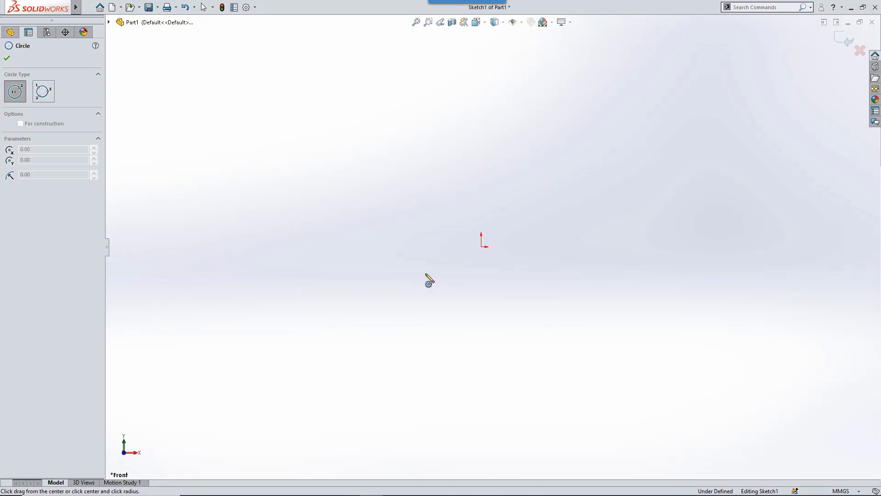
pyautogui.click(481, 247)
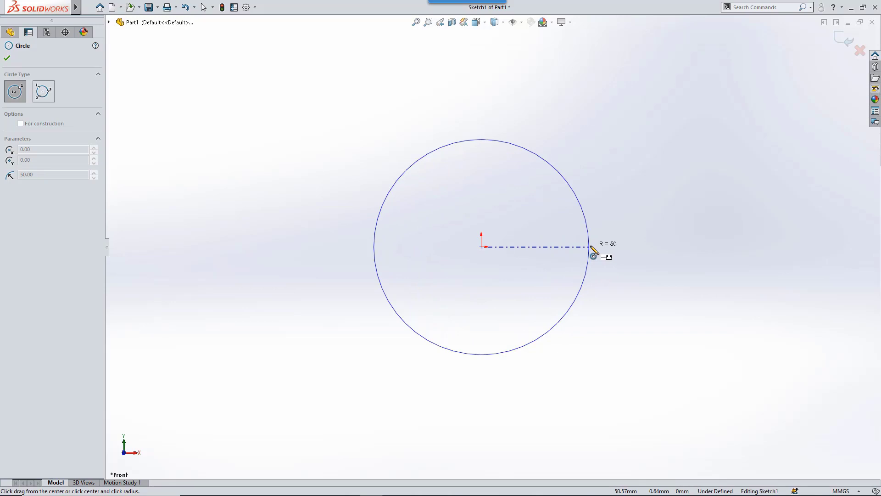
pyautogui.click(561, 246)
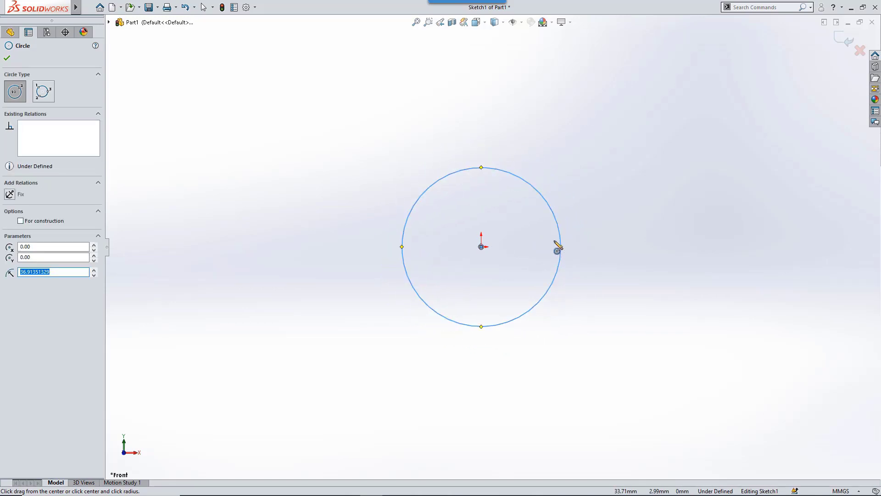
# Dimension the circle's diameter as 89 mm
pyautogui.rightClick(558, 249)
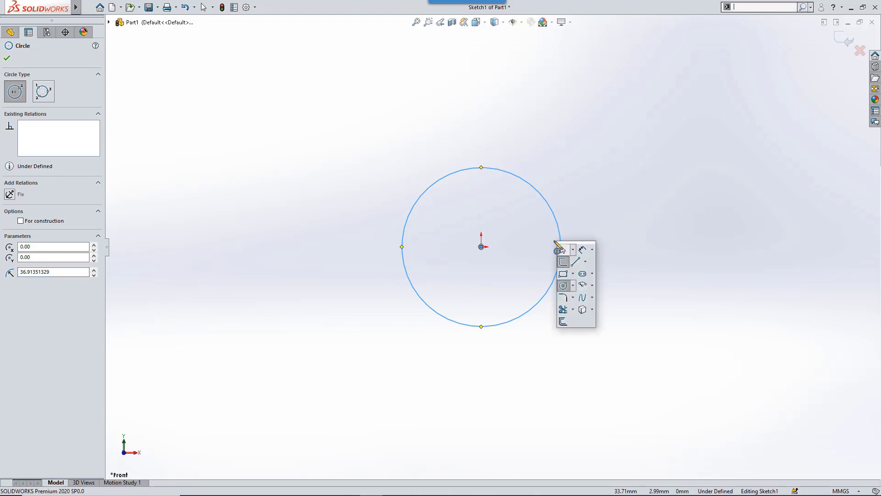
pyautogui.click(582, 254)
pyautogui.click(550, 206)
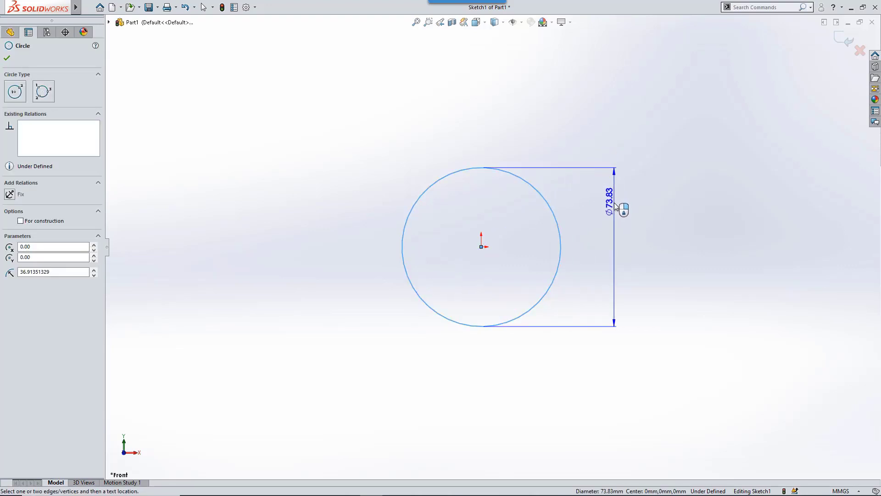
pyautogui.click(615, 207)
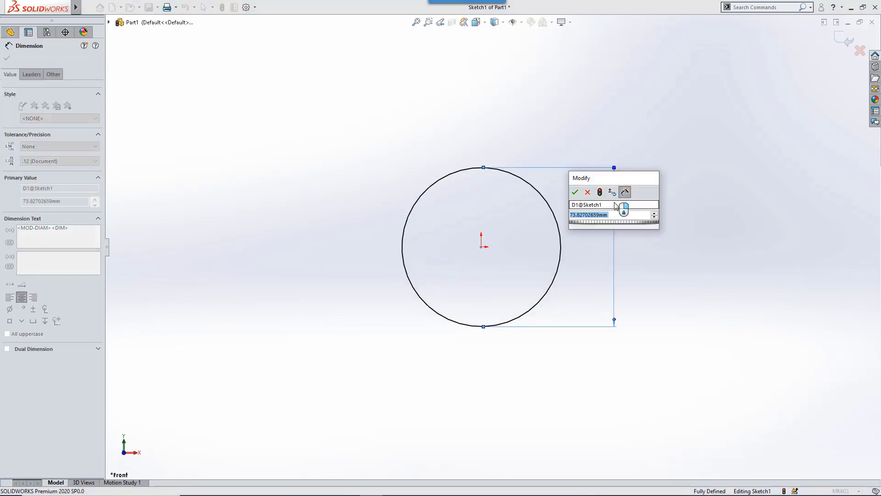
pyautogui.write('89')
pyautogui.press('Return')
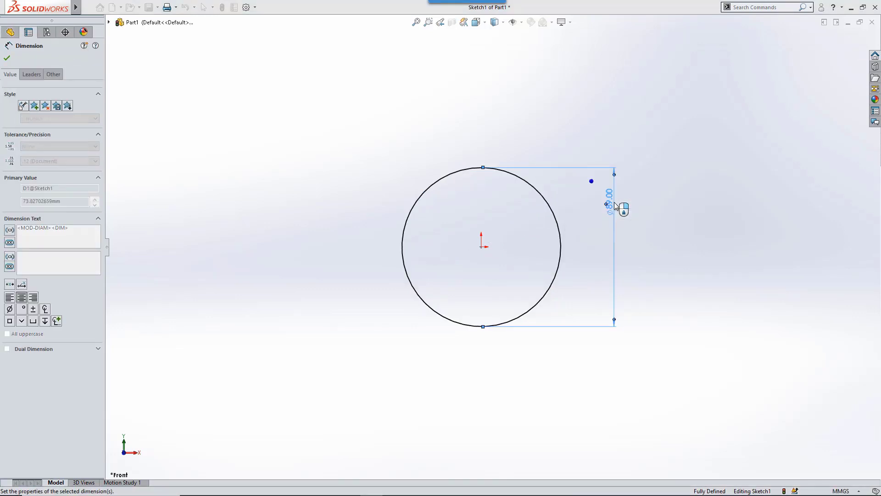
# Reposition the circle's diameter dimension so that it runs horizontally above the circle
pyautogui.moveTo(617, 212); pyautogui.dragTo(616, 252)
pyautogui.rightClick(616, 251)
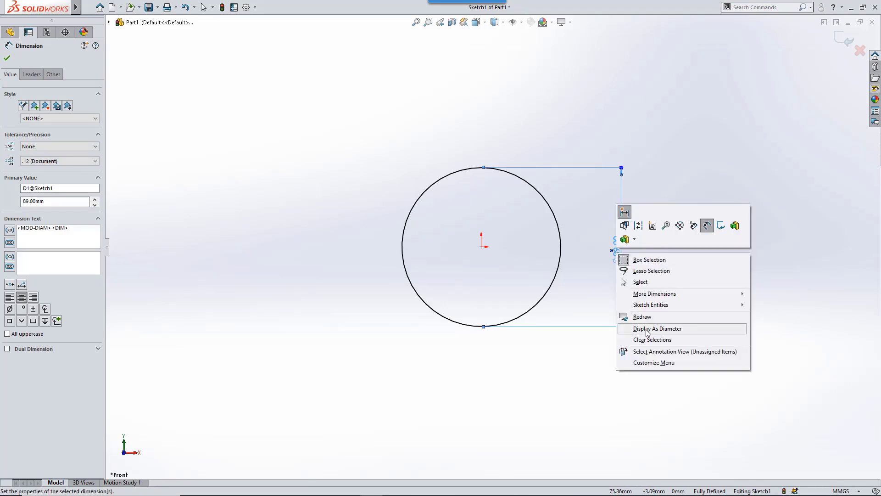
pyautogui.click(612, 252)
pyautogui.moveTo(612, 249); pyautogui.dragTo(484, 110)
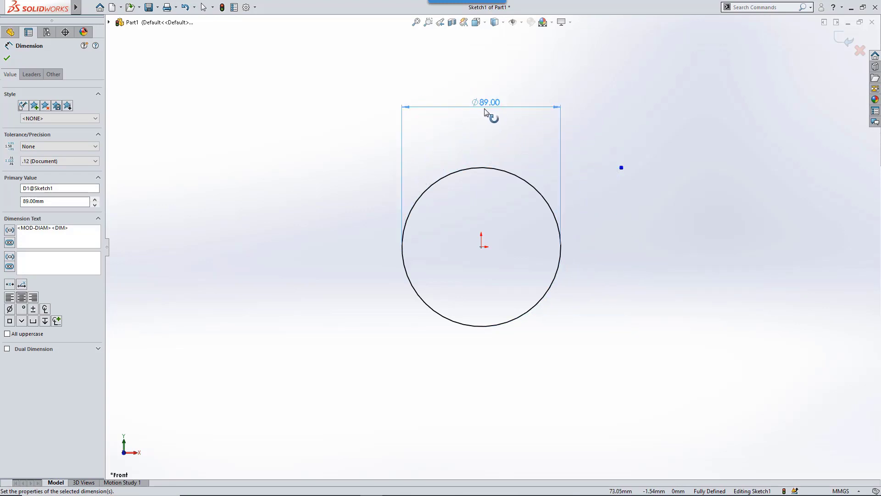
pyautogui.click(615, 224)
# Draw a horizontal construction line across the circle through the origin, from its left to its right quadrant point
pyautogui.press('s')
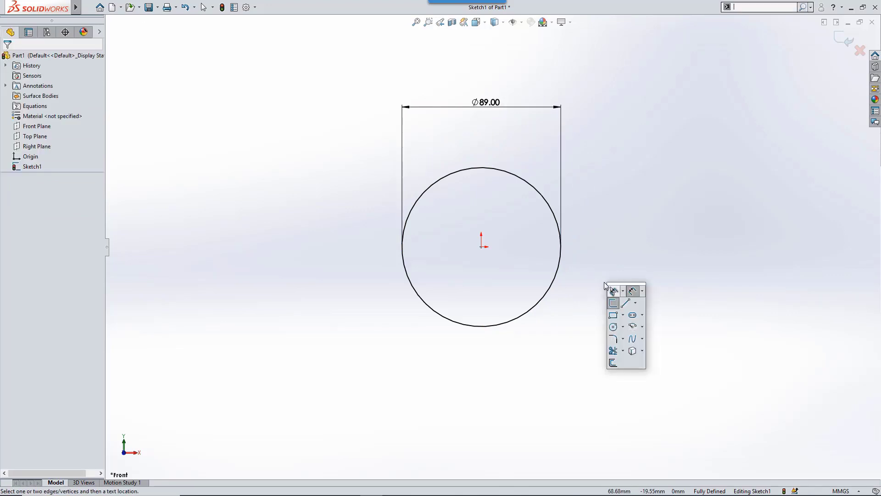
pyautogui.click(628, 303)
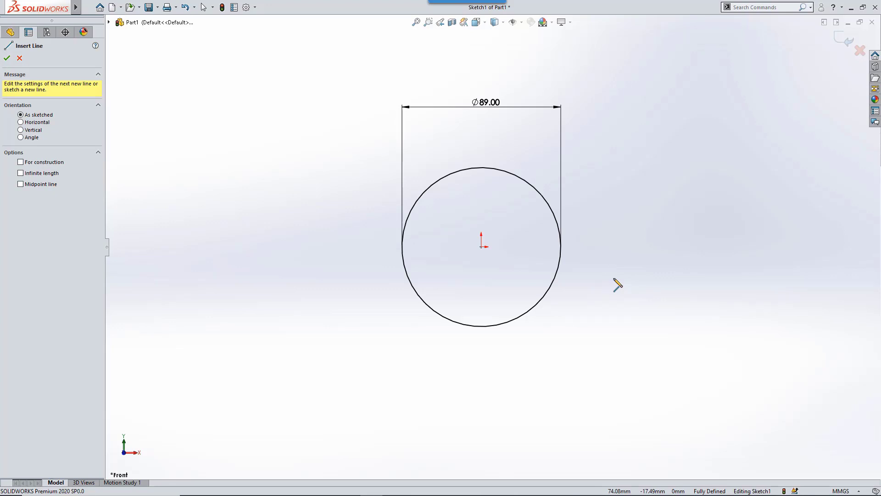
pyautogui.press('alt')
pyautogui.hotkey('alt', 'c')
pyautogui.click(402, 246)
pyautogui.click(561, 247)
pyautogui.press('Escape')
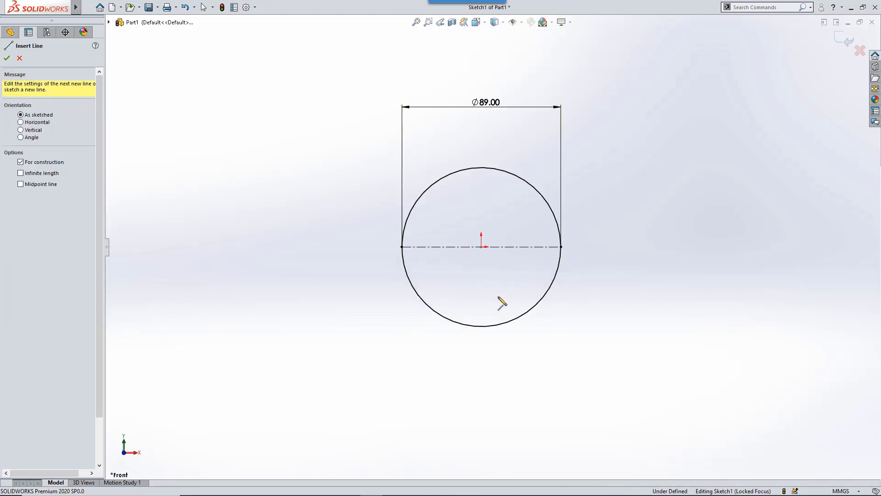
# Draw a three-sided outline below the circle from quadrant to quadrant, with vertical sides about 83 mm long and an 89 mm base line
pyautogui.press('s')
pyautogui.click(528, 317)
pyautogui.click(534, 331)
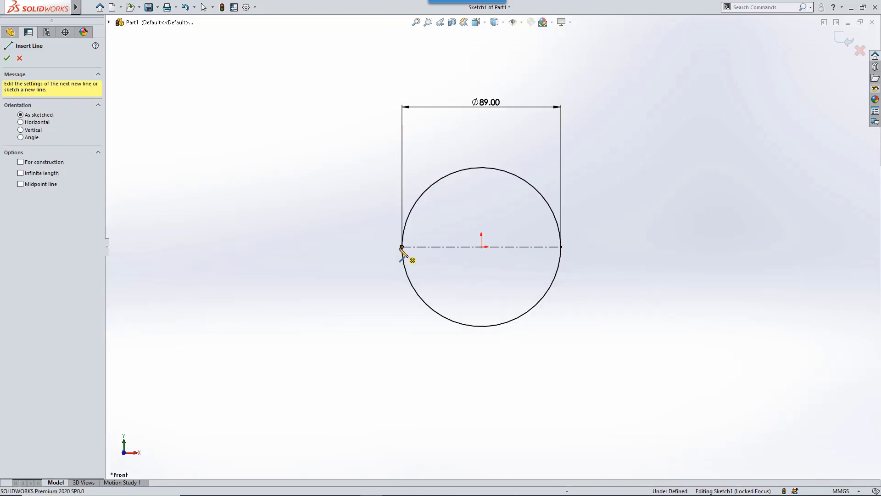
pyautogui.click(402, 247)
pyautogui.click(402, 393)
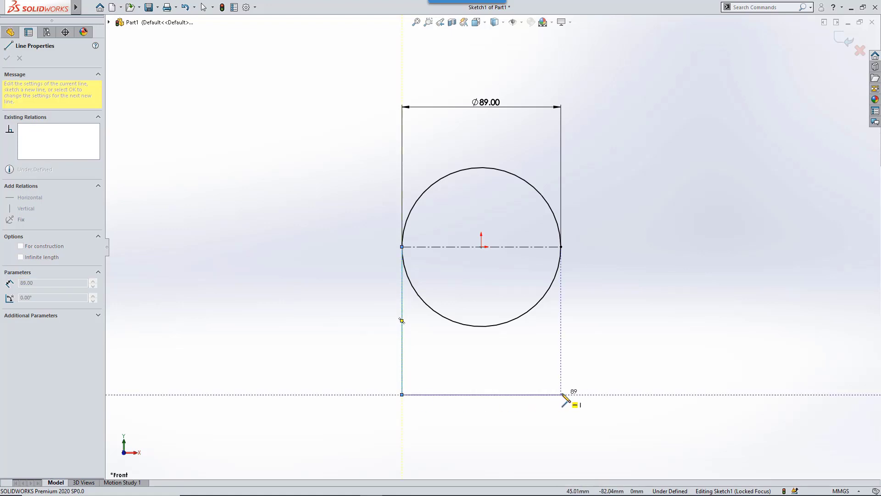
pyautogui.click(561, 394)
pyautogui.click(561, 247)
pyautogui.press('Escape')
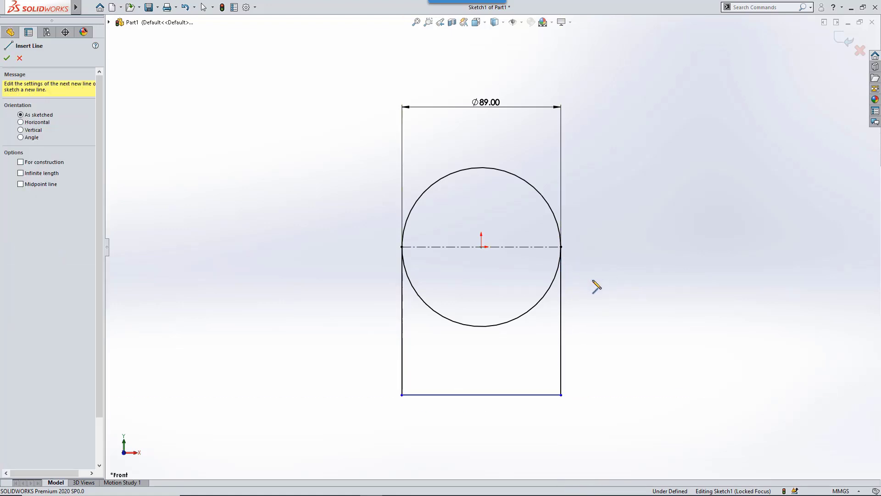
pyautogui.press('Escape')
# Dimension the outline's right vertical line as 69 mm
pyautogui.press('s')
pyautogui.click(600, 287)
pyautogui.click(561, 326)
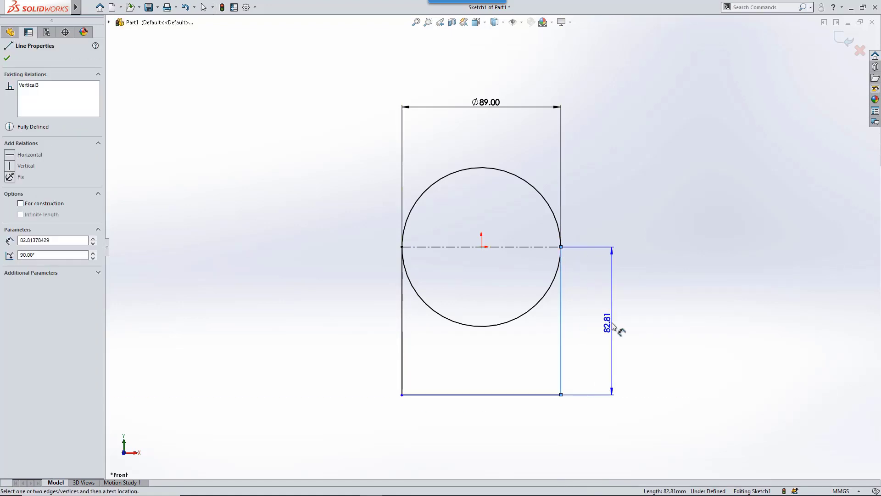
pyautogui.click(610, 321)
pyautogui.write('69')
pyautogui.press('Return')
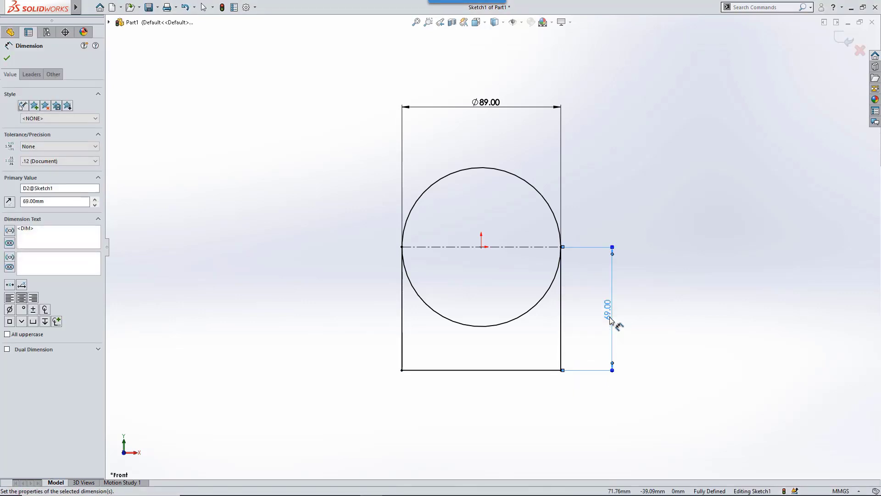
pyautogui.press('Escape')
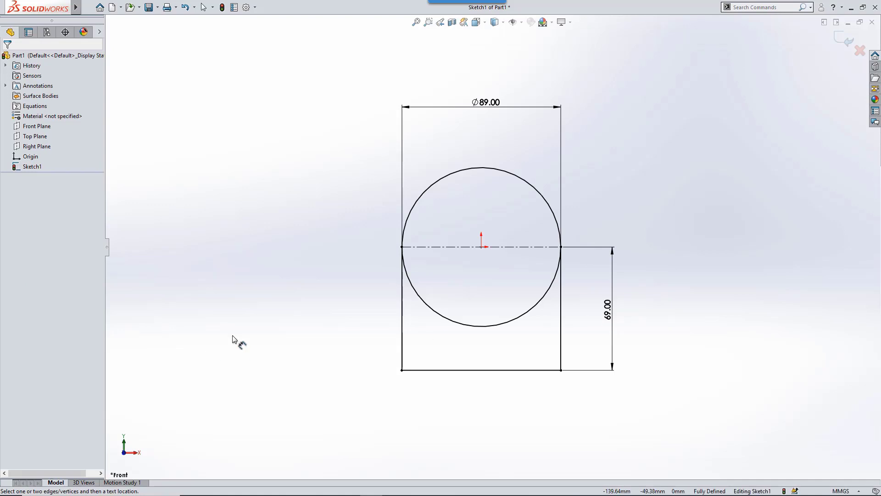
# Draw two separate horizontal lines between the outline's vertical sides, above the base line
pyautogui.press('s')
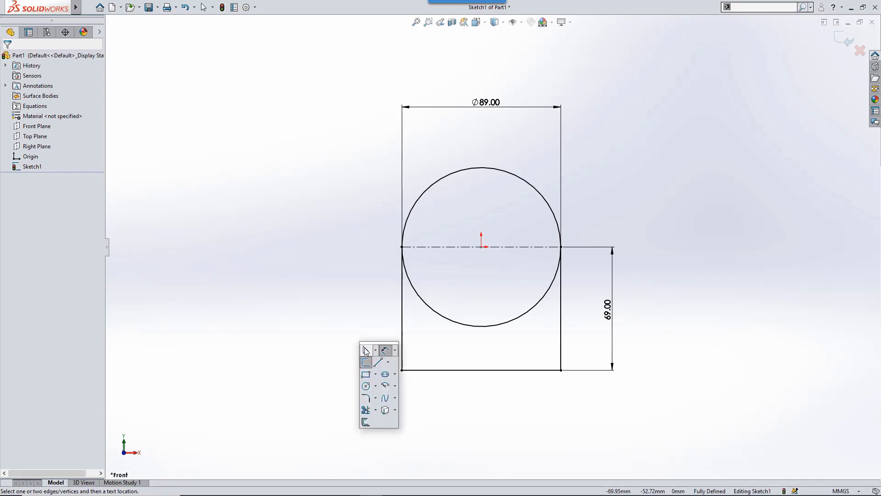
pyautogui.click(378, 362)
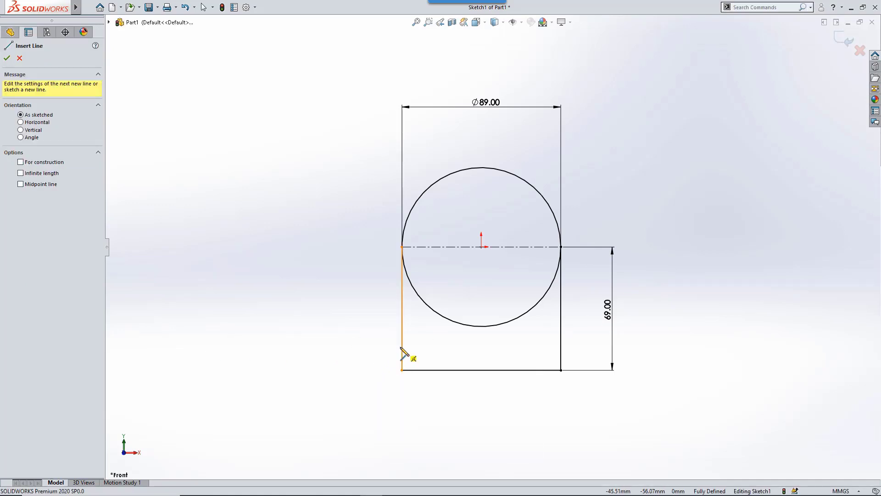
pyautogui.click(402, 347)
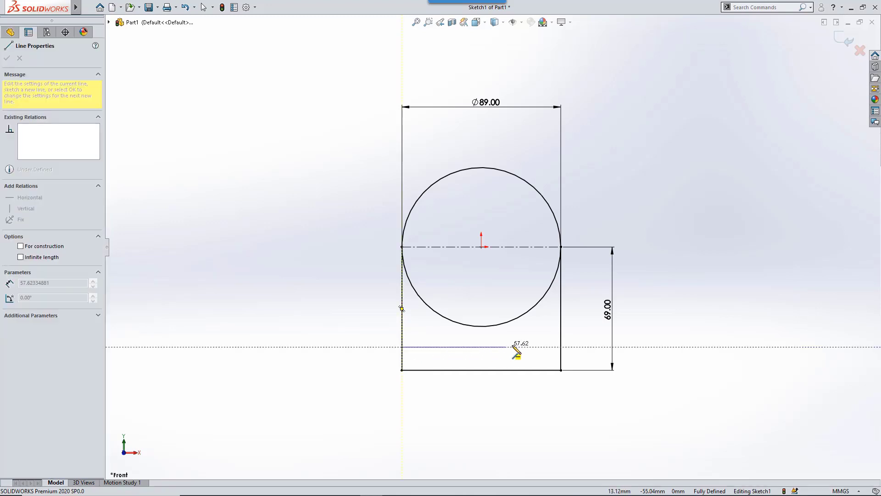
pyautogui.click(561, 346)
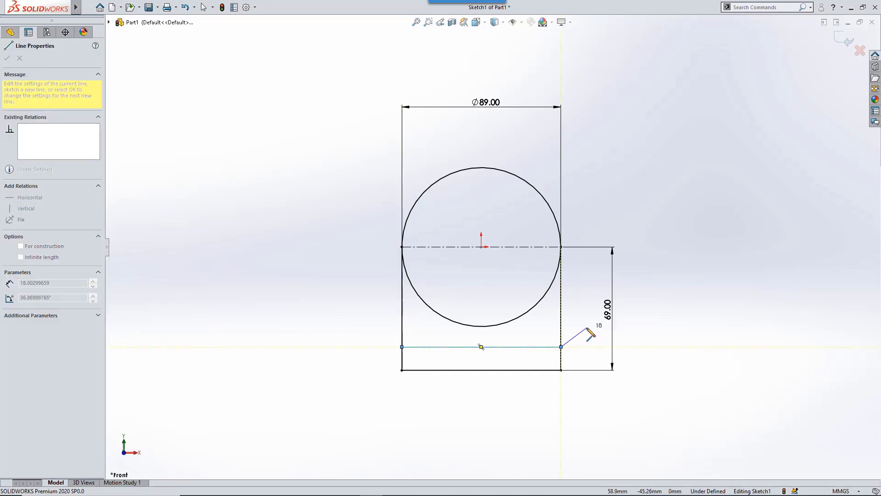
pyautogui.press('Escape')
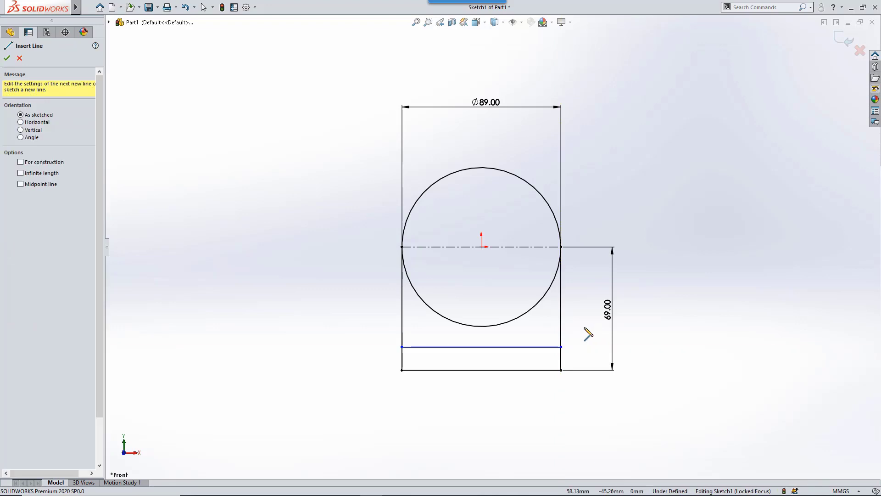
pyautogui.click(561, 325)
pyautogui.click(403, 325)
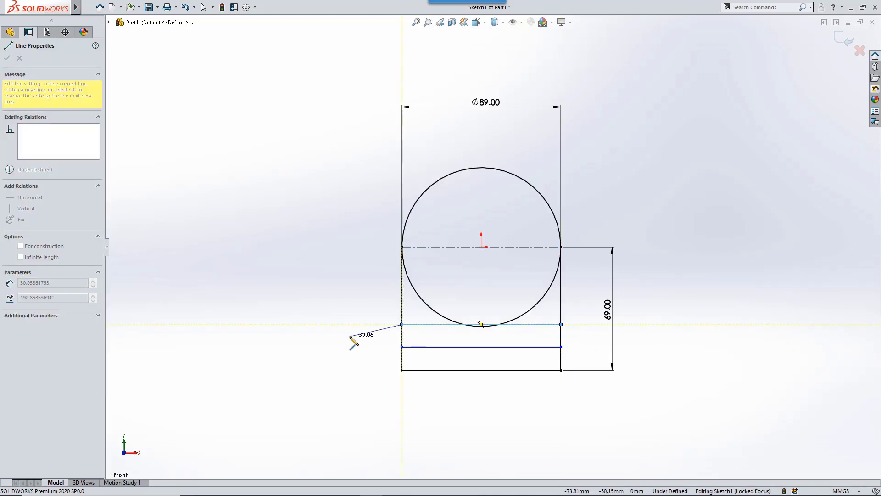
pyautogui.press('Escape')
pyautogui.press('Escape')
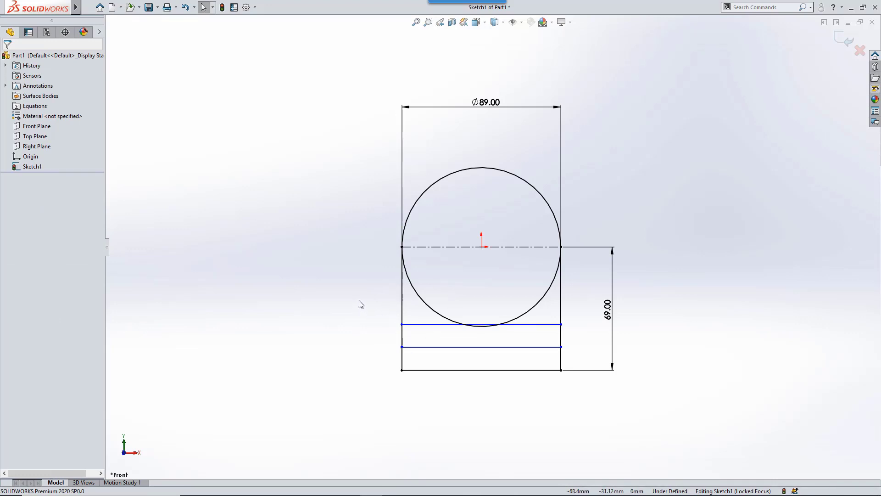
# Try enclosing and crossing box selections around the two inner horizontal lines, and delete both lines
pyautogui.moveTo(357, 297)
pyautogui.mouseDown()
pyautogui.moveTo(480, 346)
pyautogui.moveTo(580, 358)
pyautogui.mouseUp()
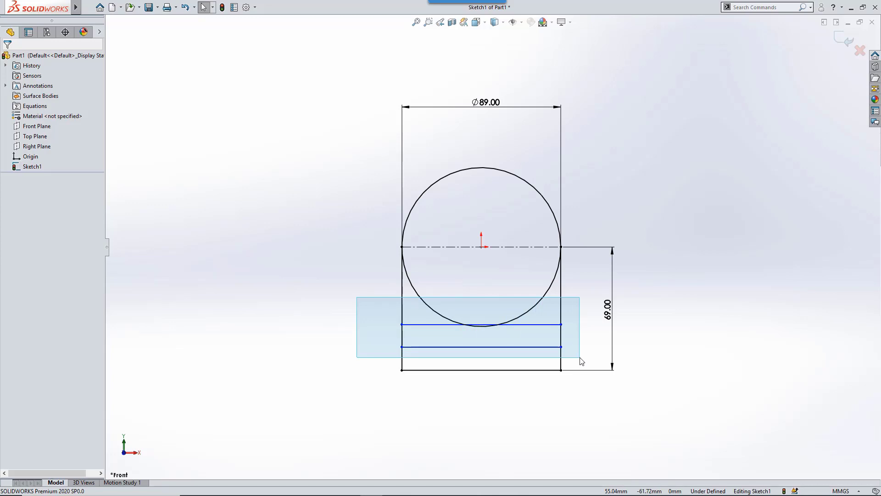
pyautogui.moveTo(580, 361); pyautogui.dragTo(580, 361)
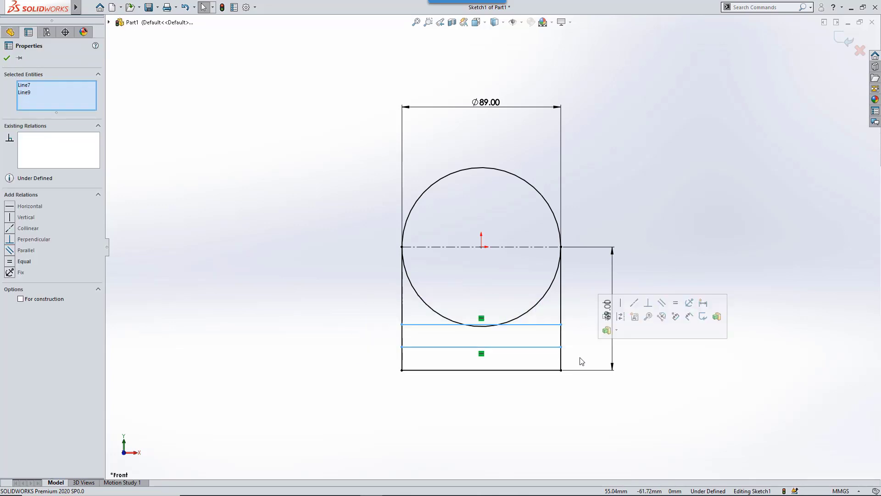
pyautogui.click(583, 360)
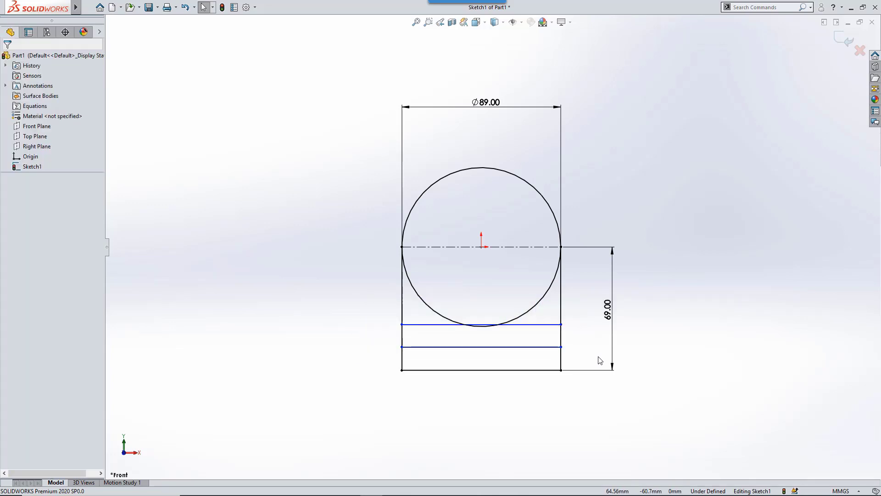
pyautogui.moveTo(597, 356)
pyautogui.mouseDown()
pyautogui.moveTo(514, 312)
pyautogui.moveTo(380, 290)
pyautogui.mouseUp()
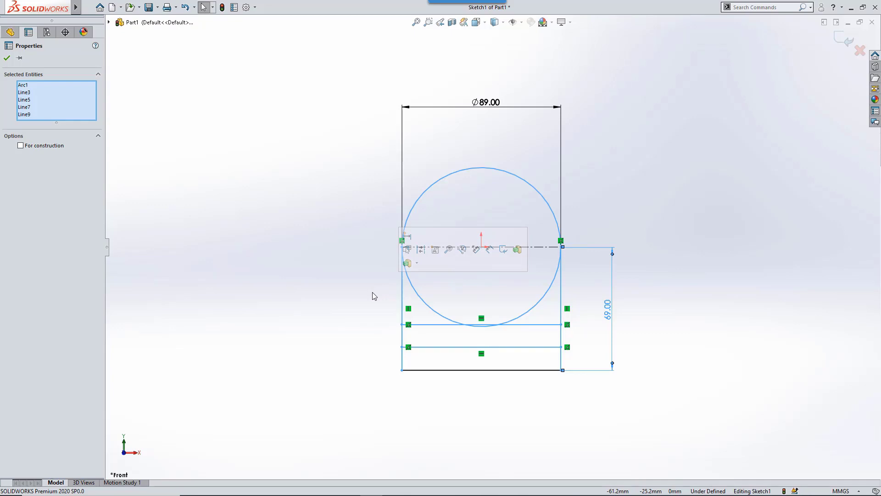
pyautogui.click(372, 296)
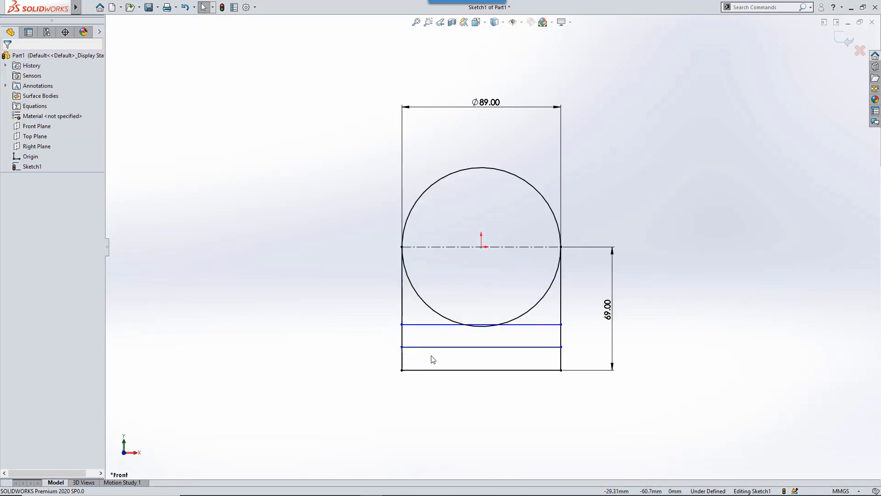
pyautogui.moveTo(435, 358); pyautogui.dragTo(416, 320)
pyautogui.press('Delete')
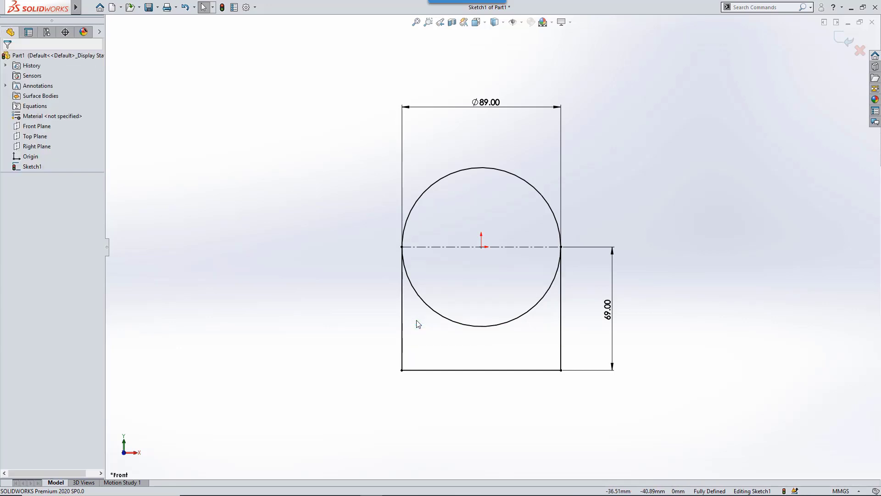
# Draw three separate horizontal lines, each 89 mm long, between the outline's vertical sides, stacked above the base line
pyautogui.press('s')
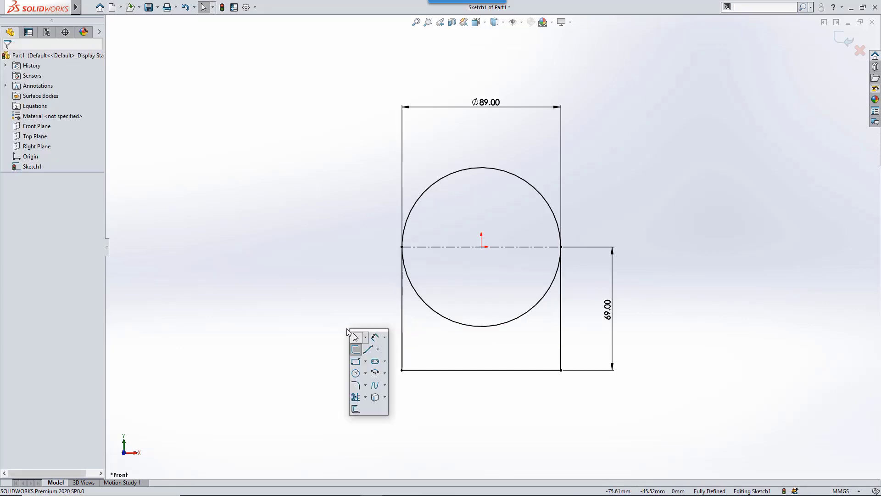
pyautogui.click(368, 349)
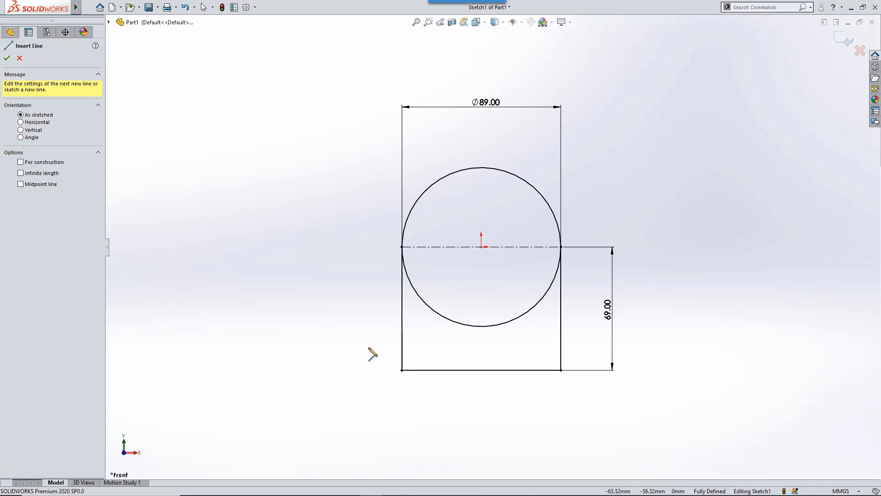
pyautogui.click(402, 342)
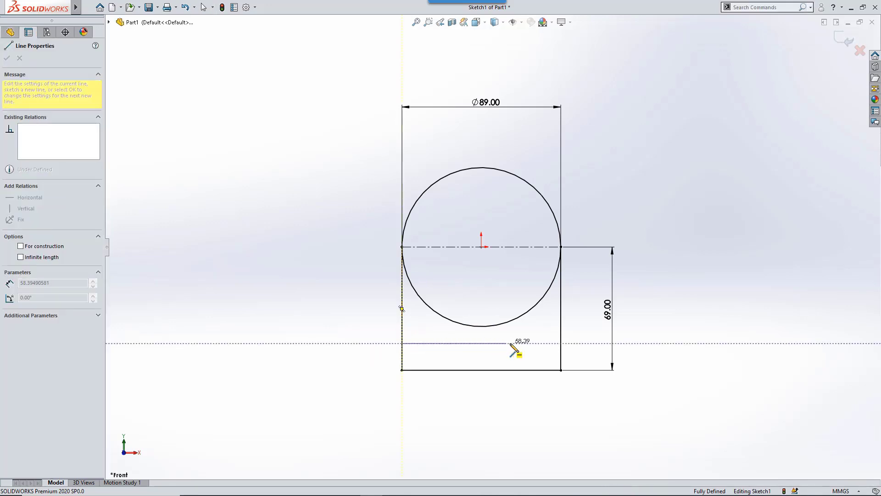
pyautogui.doubleClick(561, 343)
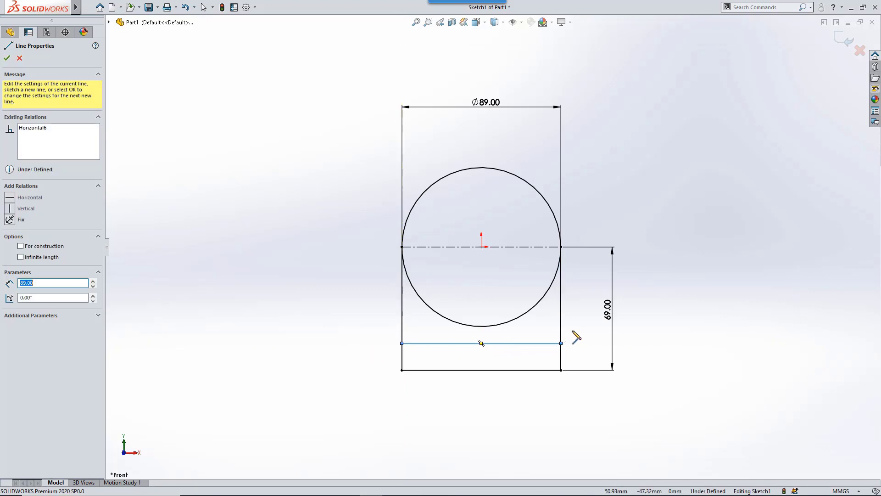
pyautogui.click(561, 324)
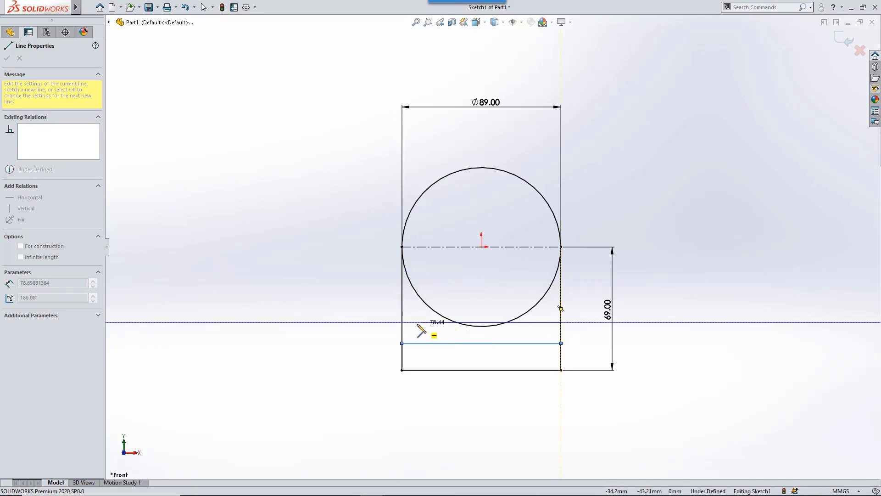
pyautogui.doubleClick(402, 323)
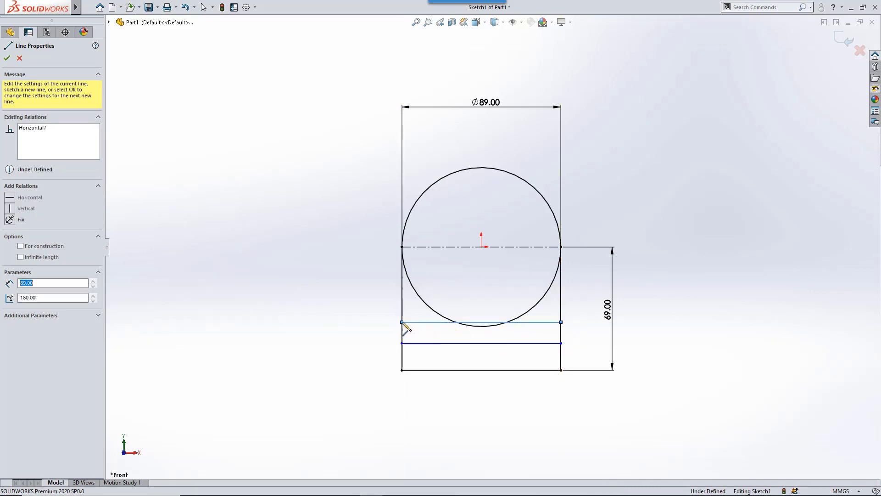
pyautogui.click(402, 298)
pyautogui.doubleClick(560, 298)
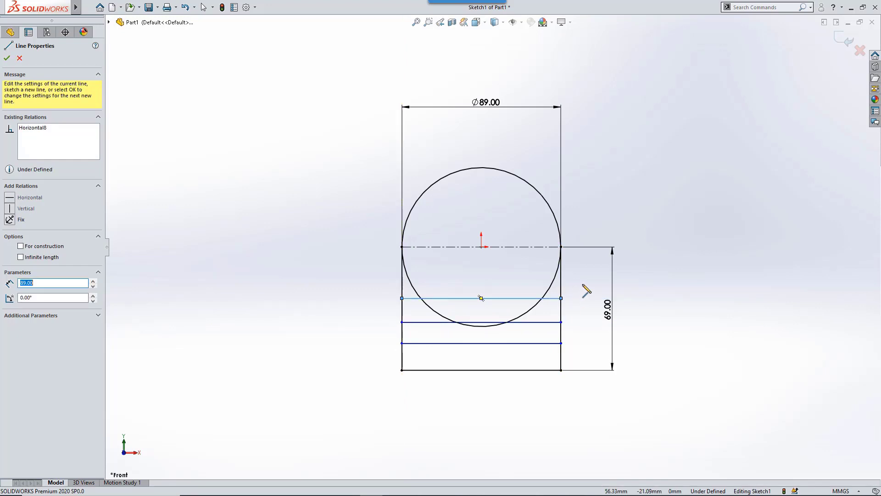
# Draw a vertical centerline from the origin down to the midpoint of the base line
pyautogui.press('s')
pyautogui.click(615, 302)
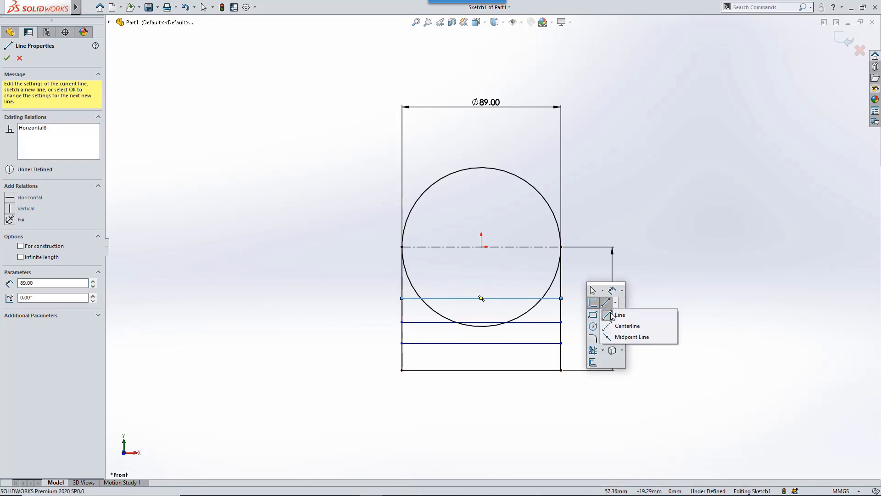
pyautogui.click(615, 325)
pyautogui.click(481, 298)
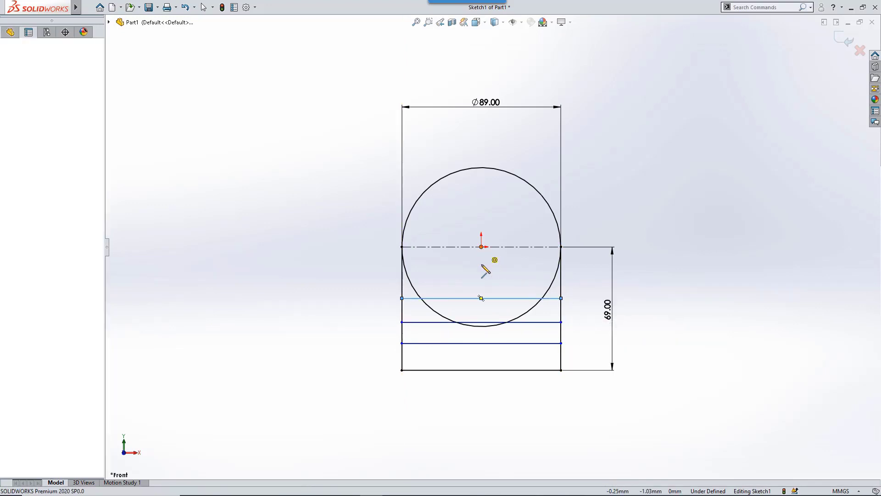
pyautogui.doubleClick(481, 370)
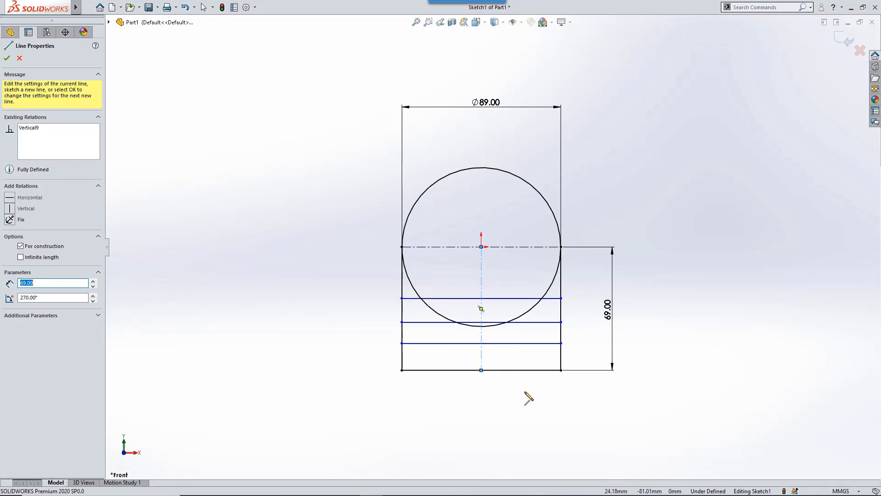
pyautogui.press('Escape')
# Draw two separate vertical lines, one on each side of the centerline, from above the horizontal construction line to below the uppermost inner horizontal line
pyautogui.press('s')
pyautogui.click(535, 412)
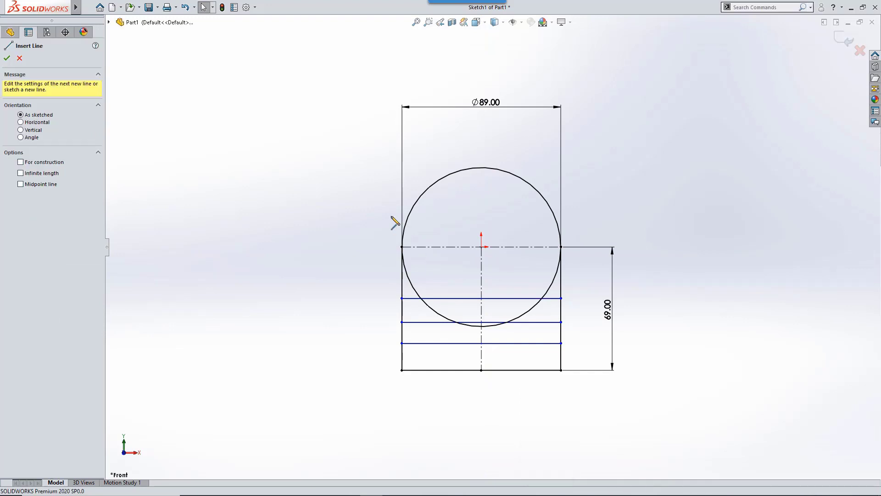
pyautogui.click(419, 237)
pyautogui.doubleClick(419, 315)
pyautogui.click(540, 237)
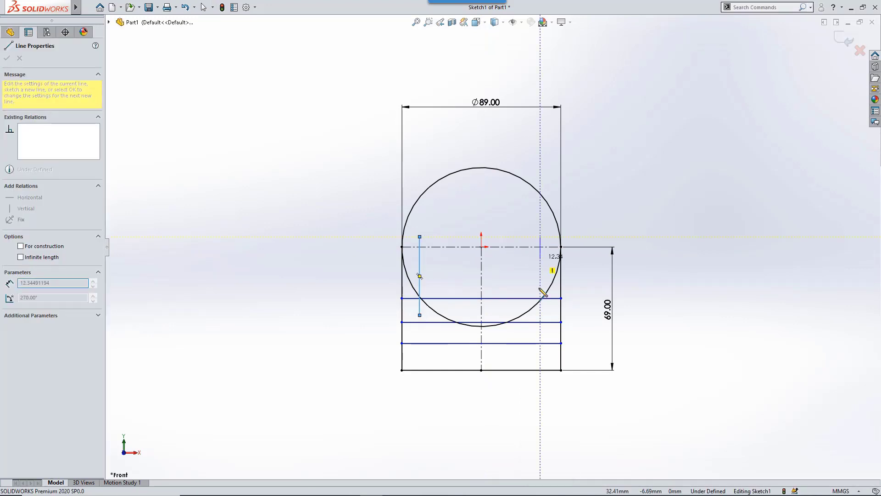
pyautogui.doubleClick(541, 315)
# Dimension the lowest inner horizontal line at 12.7 mm above the base line
pyautogui.press('s')
pyautogui.click(604, 363)
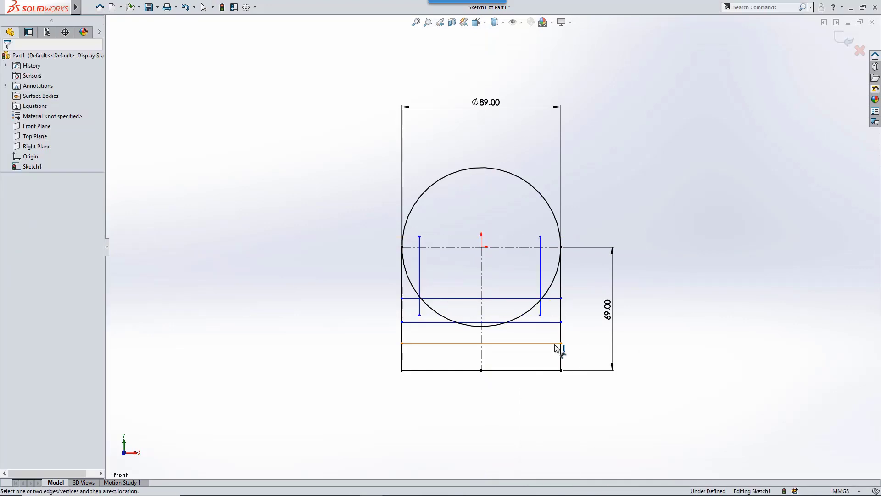
pyautogui.click(557, 343)
pyautogui.click(582, 404)
pyautogui.write('12.7')
pyautogui.press('Return')
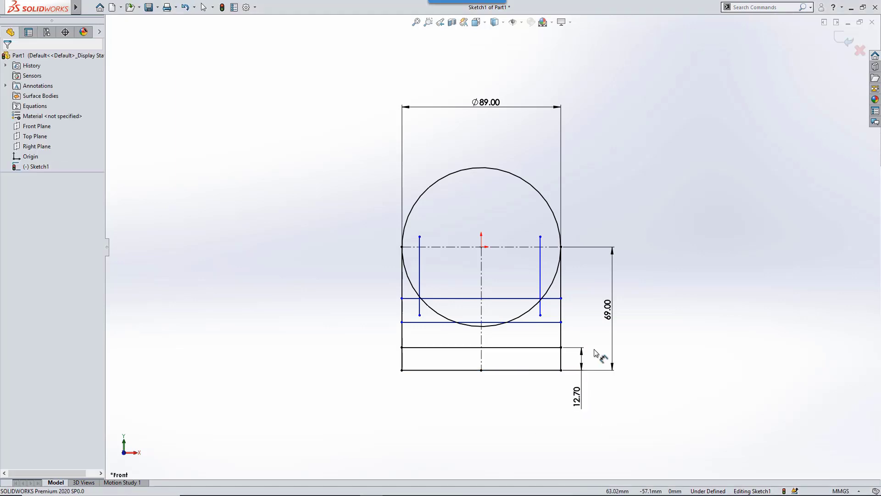
# Dimension the middle inner horizontal line at 21.5 mm above the base line
pyautogui.click(527, 370)
pyautogui.click(600, 349)
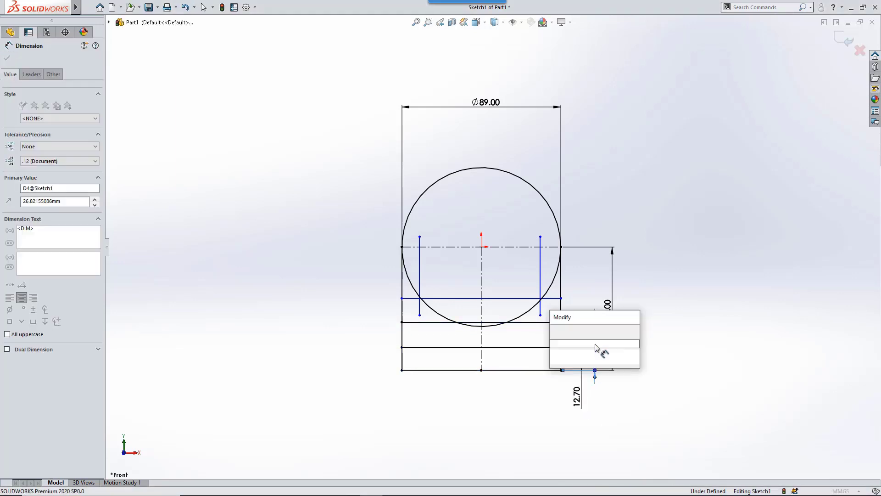
pyautogui.write('21.5')
pyautogui.press('Return')
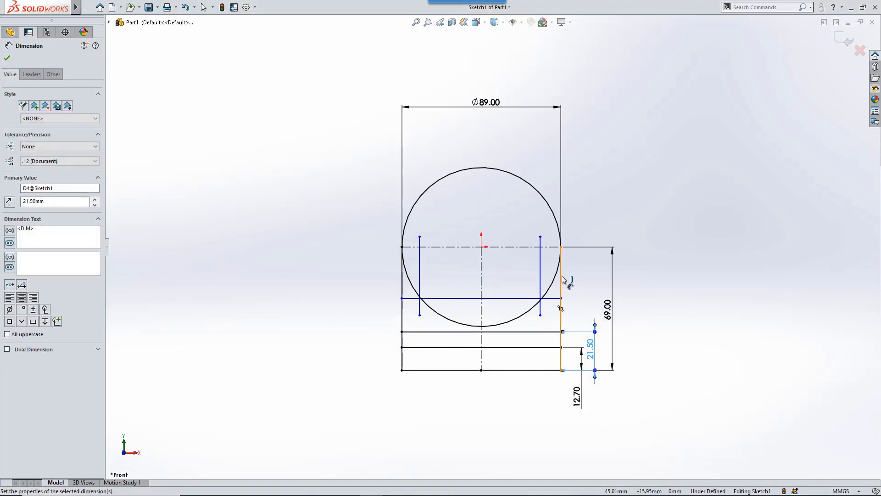
# Add a vertical distance dimension between the middle and uppermost inner horizontal lines
pyautogui.click(554, 298)
pyautogui.click(547, 332)
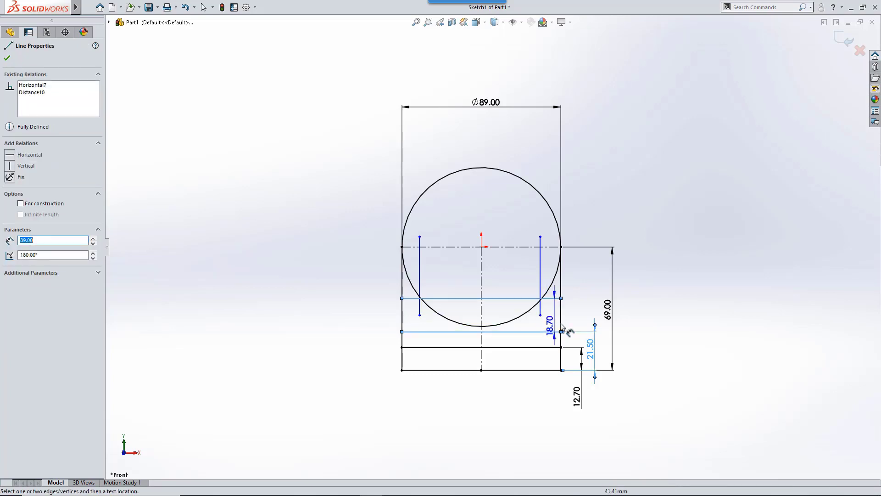
pyautogui.click(596, 316)
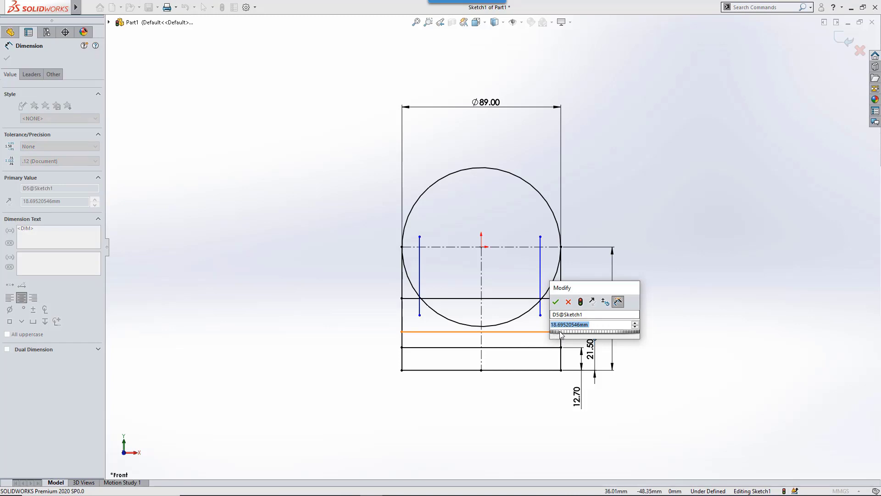
# Try raising and lowering the new dimension's value in increments of different sizes
pyautogui.scroll(4, 560, 331)
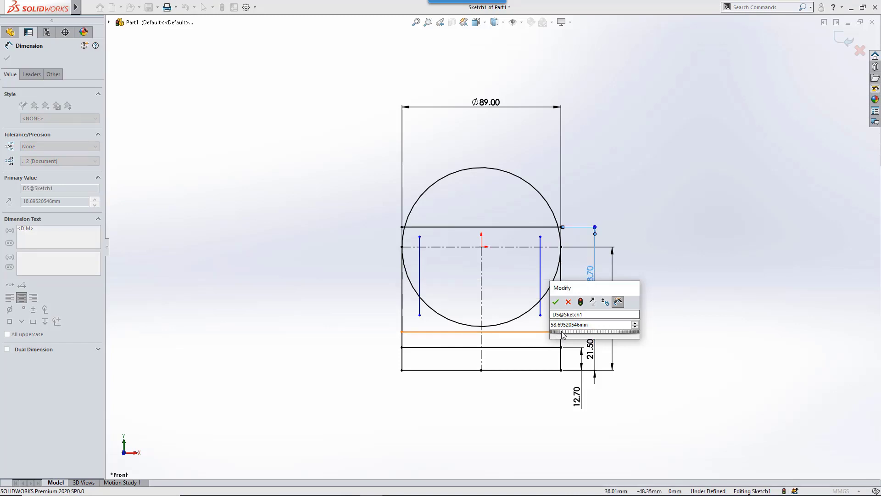
pyautogui.scroll(-2, 560, 331)
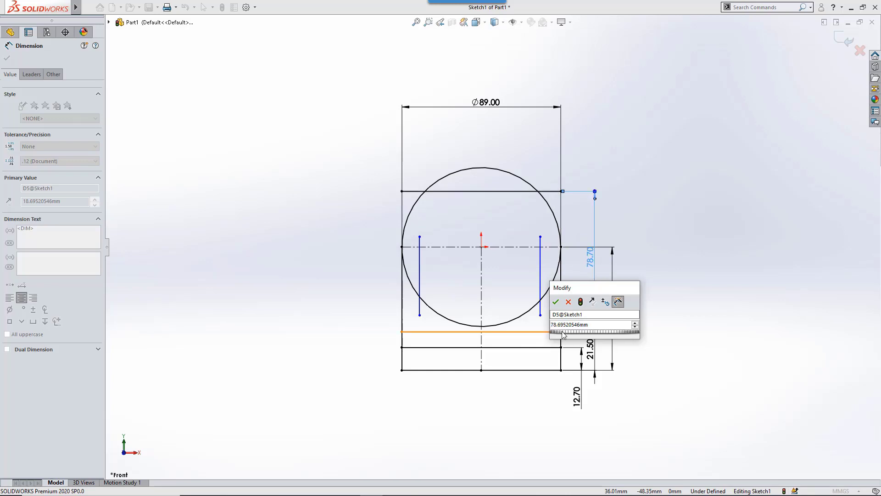
pyautogui.scroll(-1, 560, 331)
pyautogui.moveTo(559, 331); pyautogui.dragTo(566, 332)
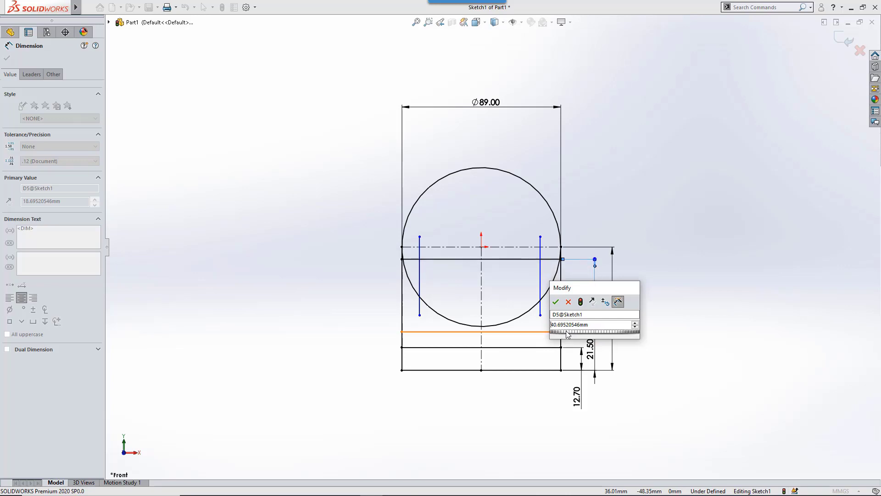
pyautogui.scroll(-20, 567, 334)
pyautogui.scroll(20, 568, 334)
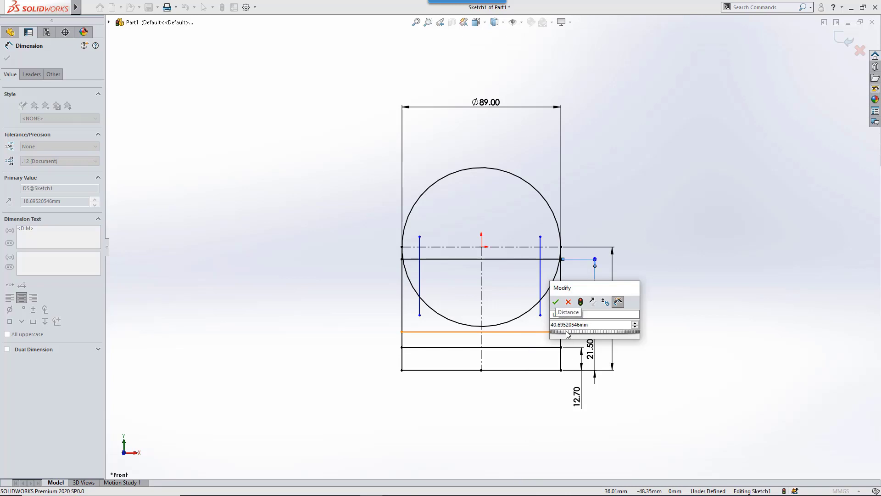
pyautogui.scroll(-2, 568, 334)
pyautogui.scroll(-5, 568, 334)
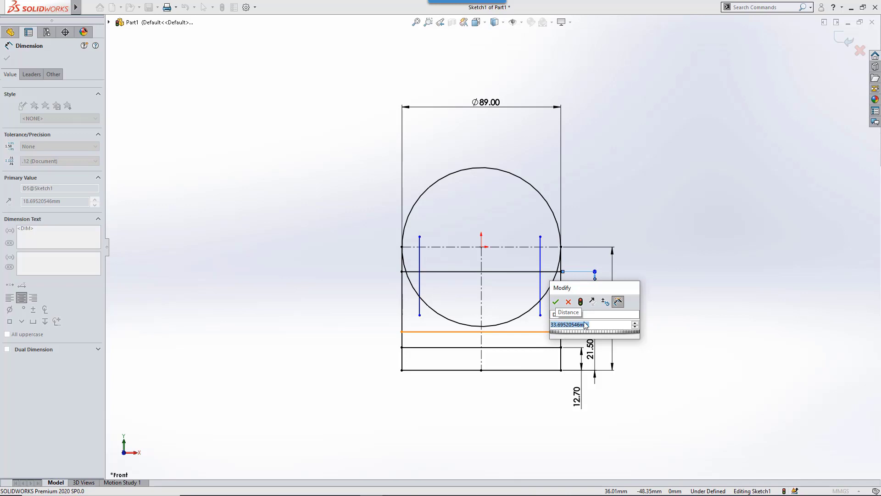
# Set the distance between the middle and uppermost inner horizontal lines to 31.5 mm and end dimensioning
pyautogui.write('31.5')
pyautogui.press('Return')
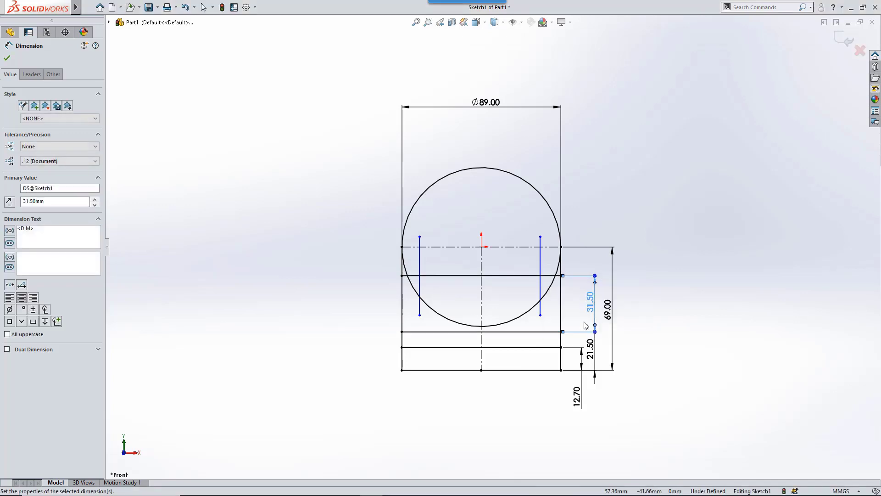
pyautogui.click(646, 319)
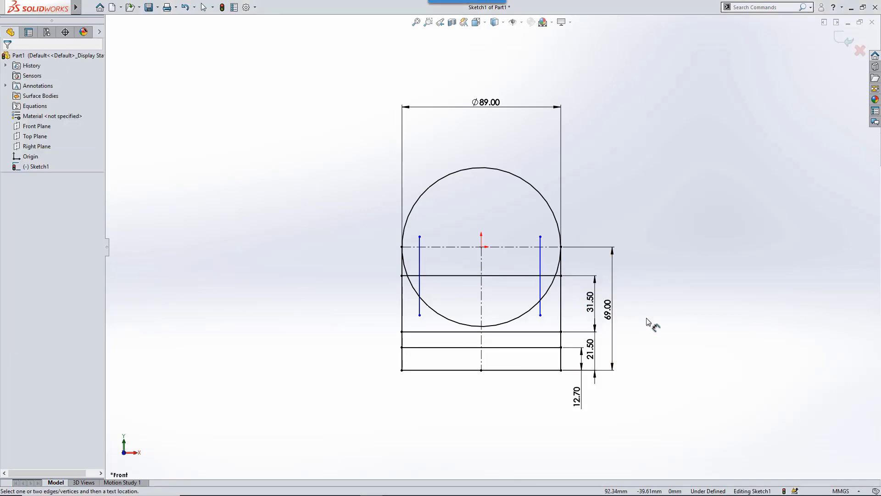
pyautogui.press('f')
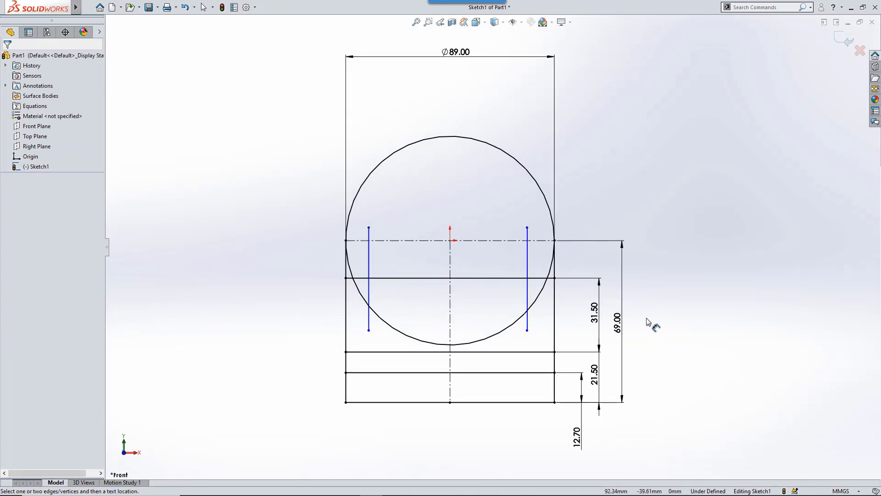
pyautogui.press('Escape')
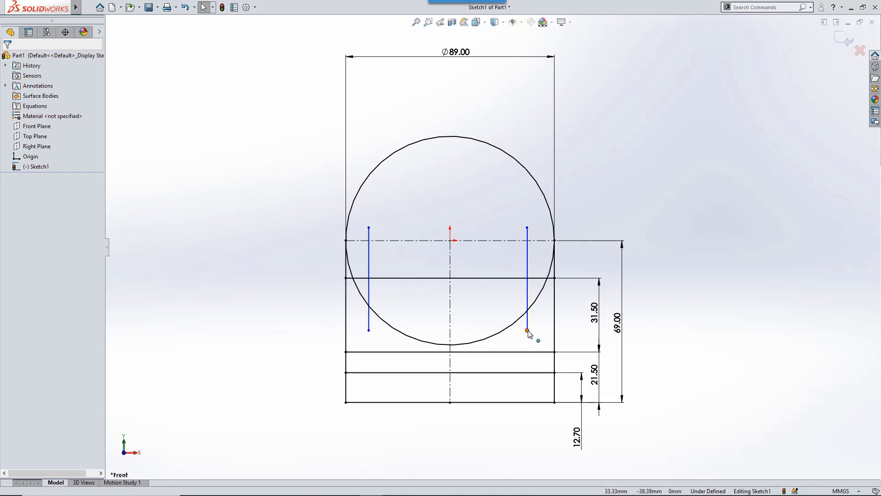
# Extend the lower endpoints of both inner vertical lines onto the middle inner horizontal line
pyautogui.moveTo(527, 330); pyautogui.dragTo(536, 352)
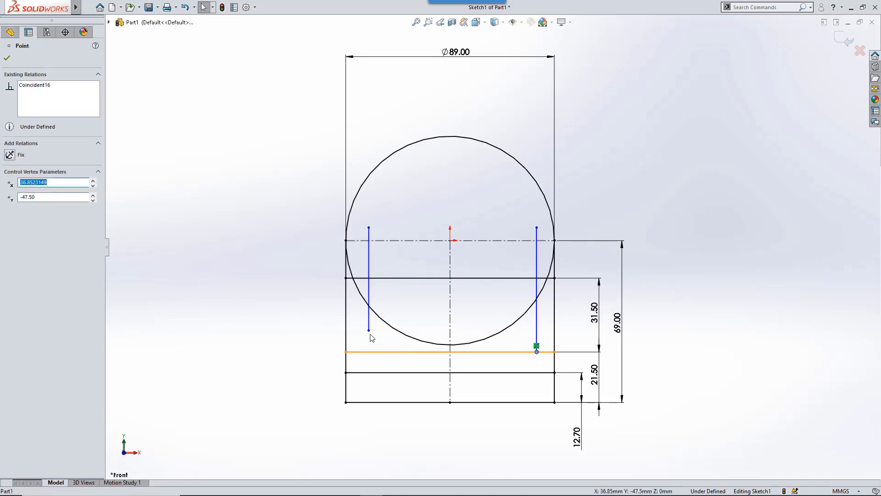
pyautogui.moveTo(368, 330); pyautogui.dragTo(369, 352)
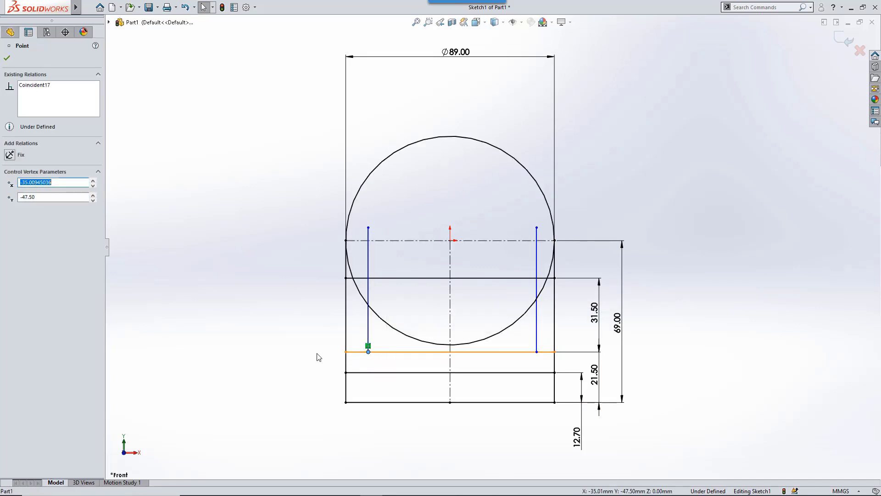
pyautogui.click(300, 356)
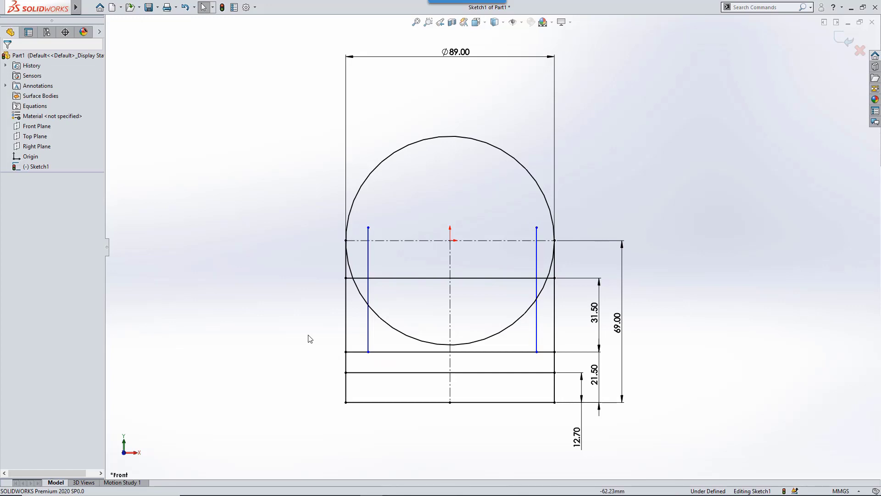
# Make the two inner vertical lines symmetric about the vertical centerline
pyautogui.click(368, 331)
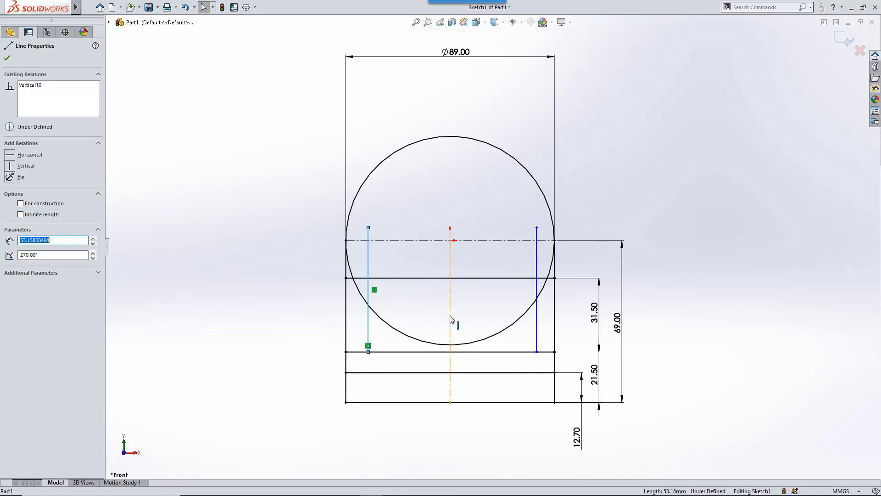
pyautogui.keyDown('ctrl'); pyautogui.click(537, 314); pyautogui.keyUp('ctrl')
pyautogui.keyDown('ctrl'); pyautogui.click(537, 319); pyautogui.keyUp('ctrl')
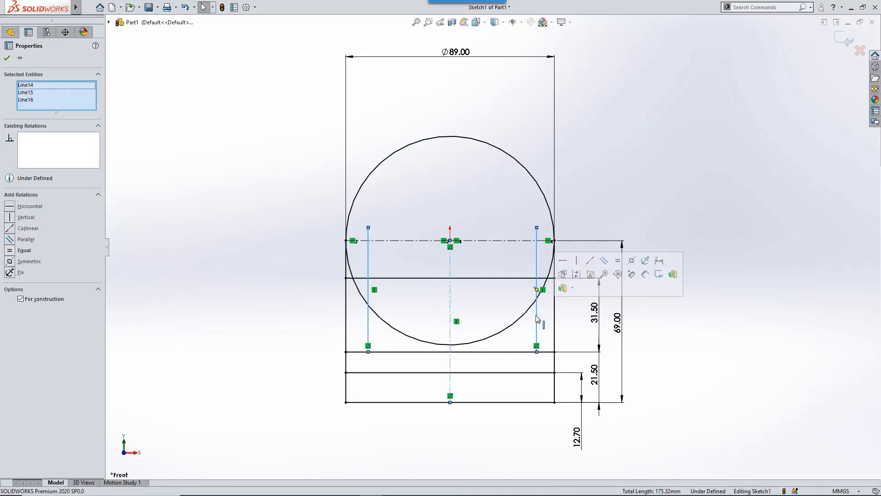
pyautogui.click(634, 262)
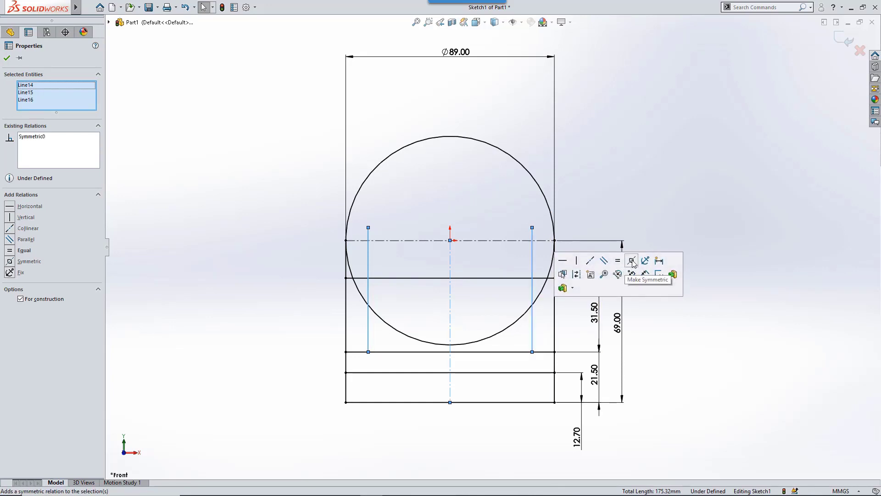
pyautogui.click(652, 232)
# Dimension the distance between the two inner vertical lines at 76 mm, placed above the circle
pyautogui.press('s')
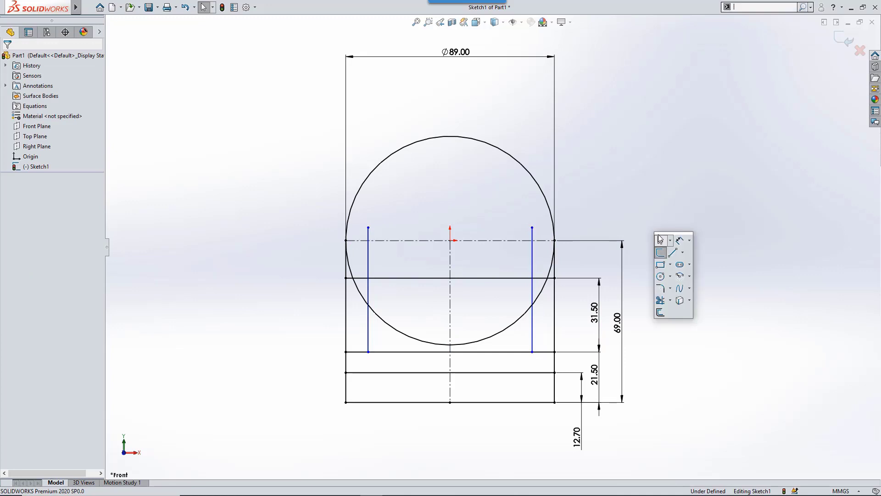
pyautogui.click(678, 240)
pyautogui.click(532, 251)
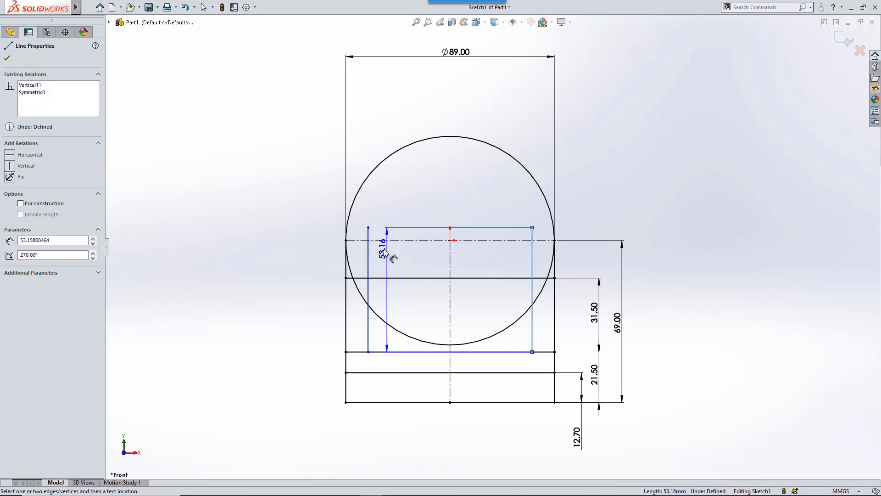
pyautogui.click(368, 246)
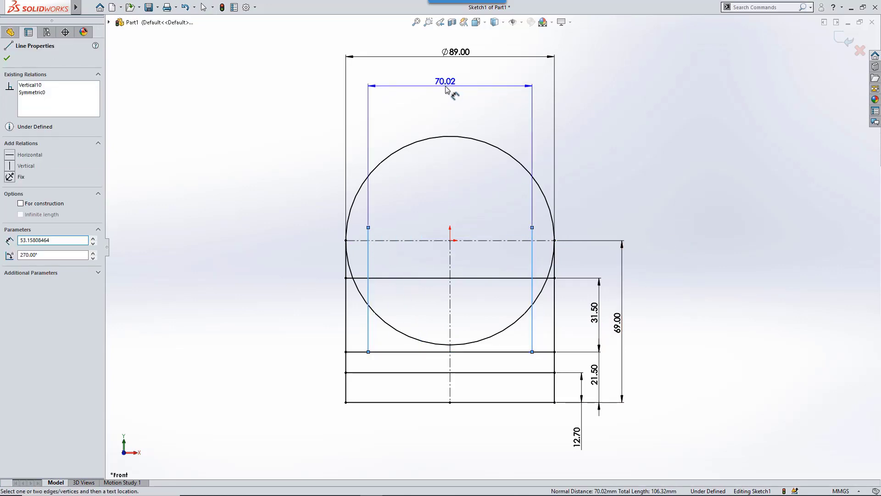
pyautogui.click(442, 89)
pyautogui.write('76')
pyautogui.press('Return')
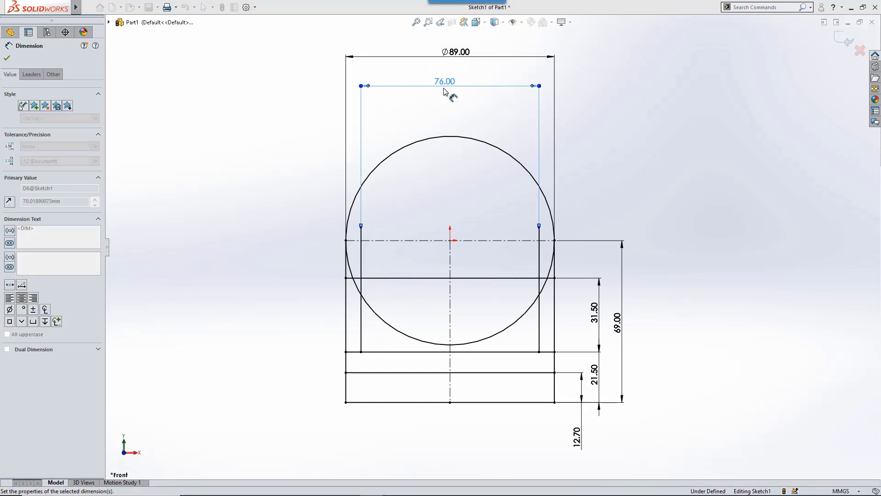
pyautogui.click(593, 182)
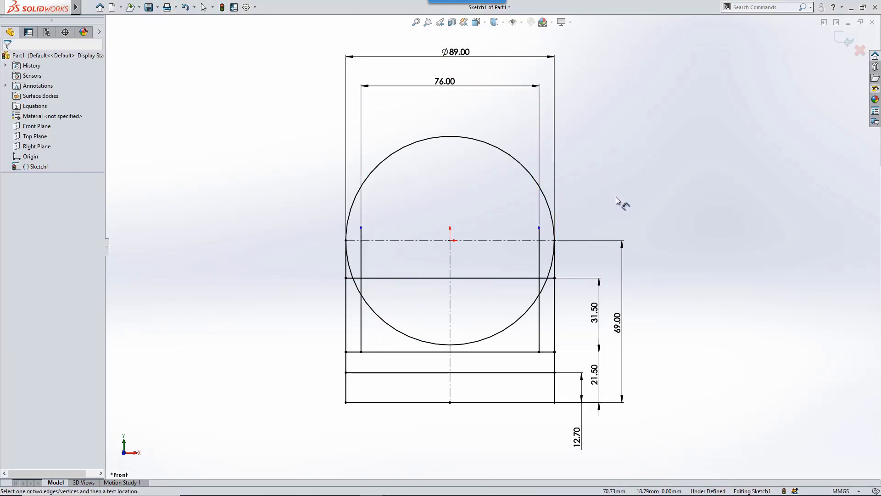
# Power-trim both inner vertical lines so they end at the uppermost inner horizontal line
pyautogui.press('s')
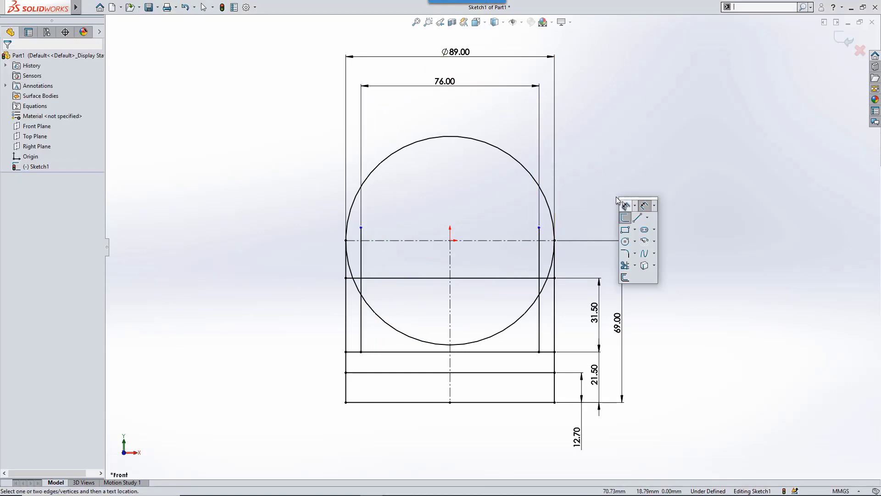
pyautogui.click(626, 267)
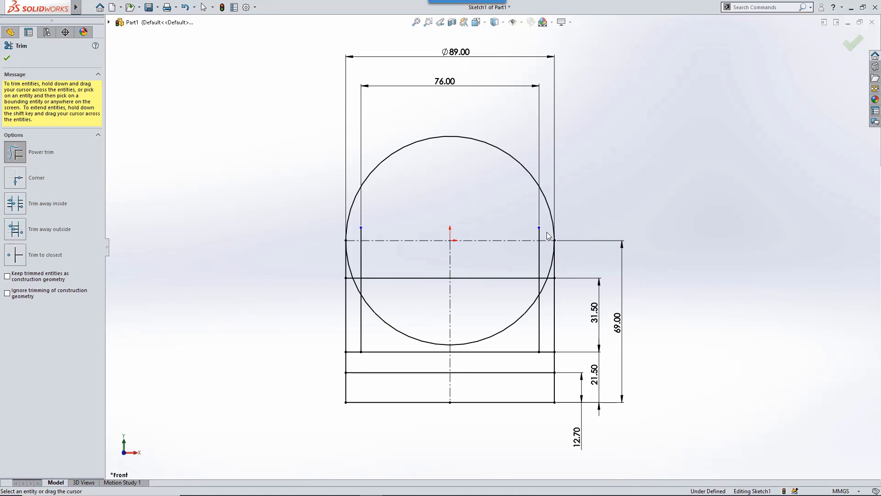
pyautogui.moveTo(547, 233); pyautogui.dragTo(522, 236)
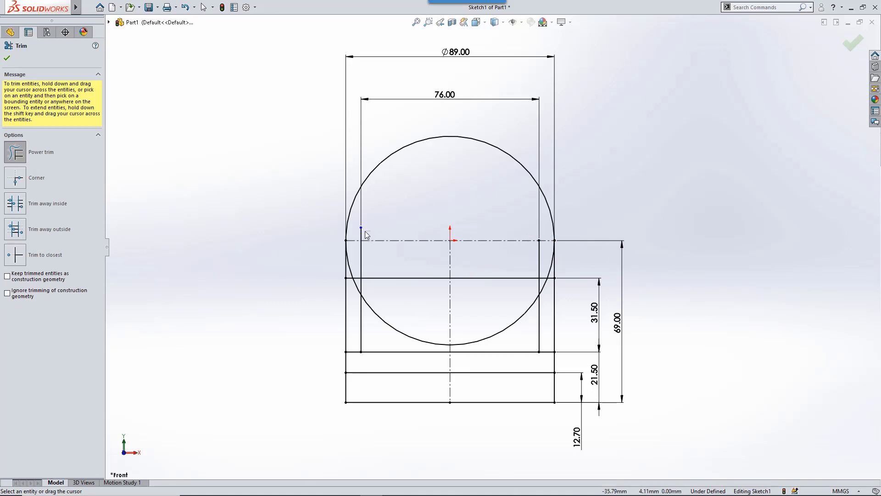
pyautogui.moveTo(359, 240); pyautogui.dragTo(373, 346)
pyautogui.moveTo(364, 248); pyautogui.dragTo(362, 255)
pyautogui.moveTo(536, 261); pyautogui.dragTo(543, 261)
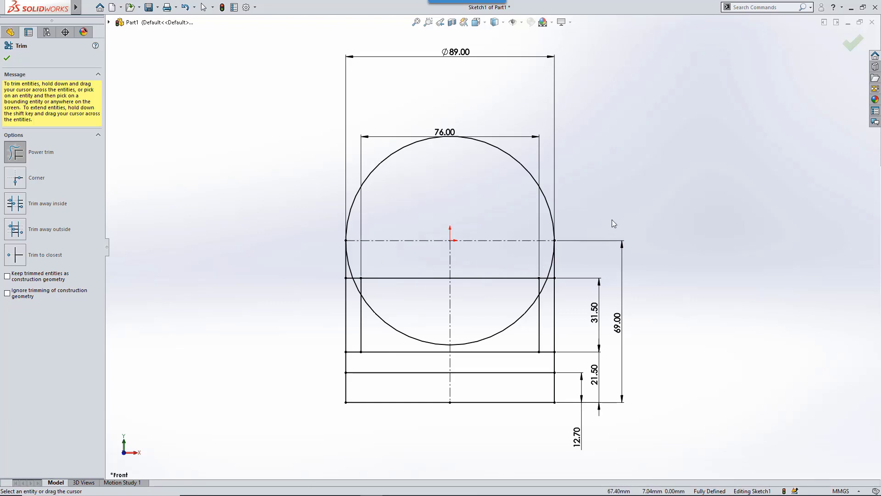
# Set the trim to keep trimmed entities as construction geometry and to ignore trimming of construction geometry
pyautogui.rightClick(647, 189)
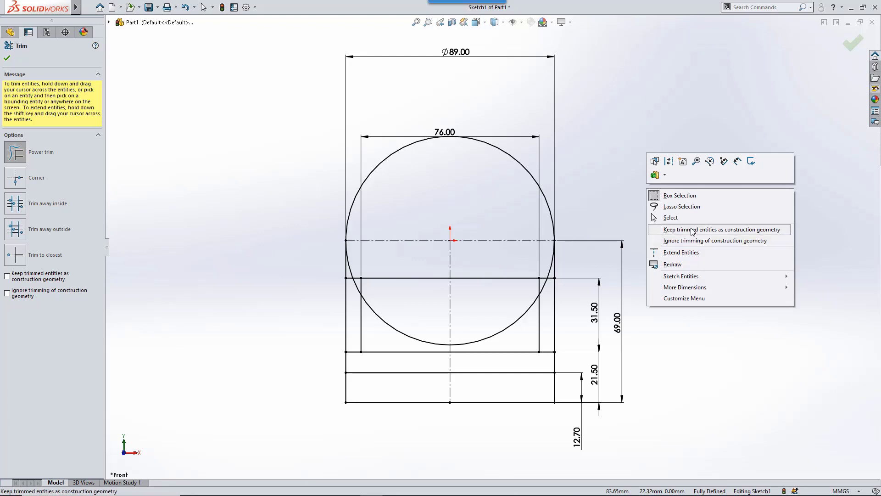
pyautogui.click(693, 229)
pyautogui.rightClick(679, 226)
pyautogui.click(709, 277)
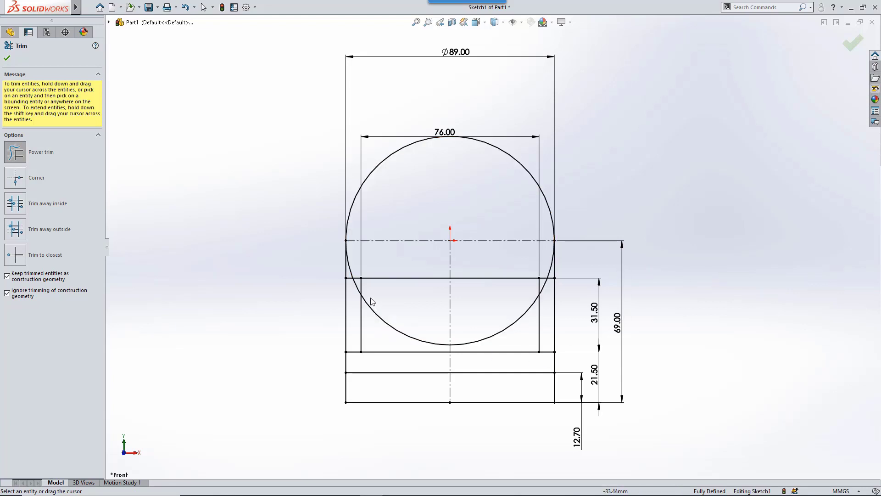
# Trim the circle below the horizontal centerline into construction geometry and finish the Trim command
pyautogui.click(350, 273)
pyautogui.moveTo(410, 305)
pyautogui.mouseDown()
pyautogui.moveTo(401, 338)
pyautogui.moveTo(458, 325)
pyautogui.moveTo(505, 339)
pyautogui.mouseUp()
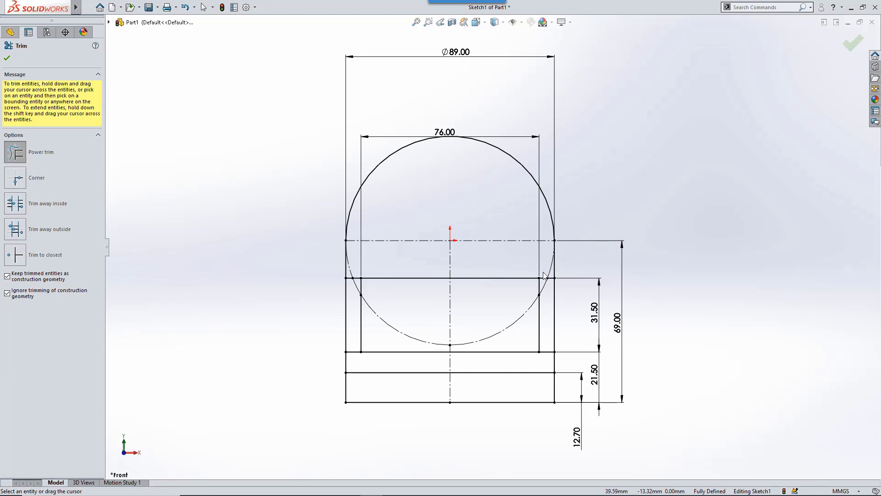
pyautogui.rightClick(544, 274)
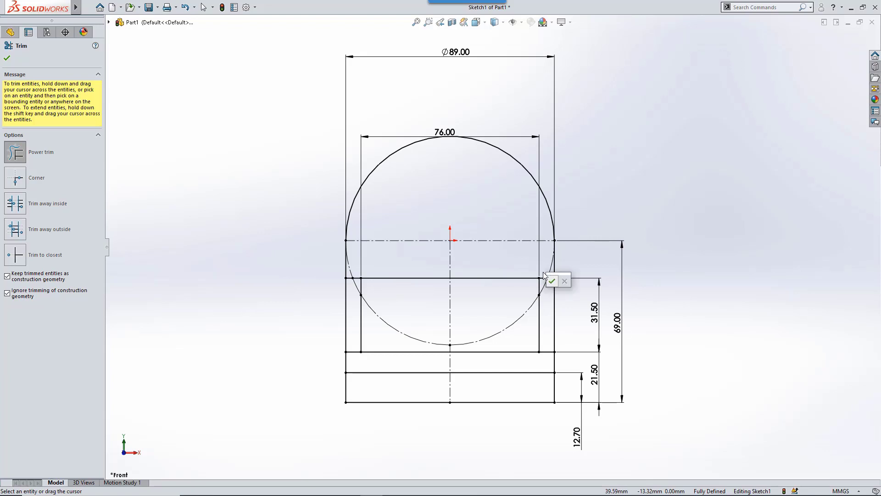
pyautogui.click(552, 282)
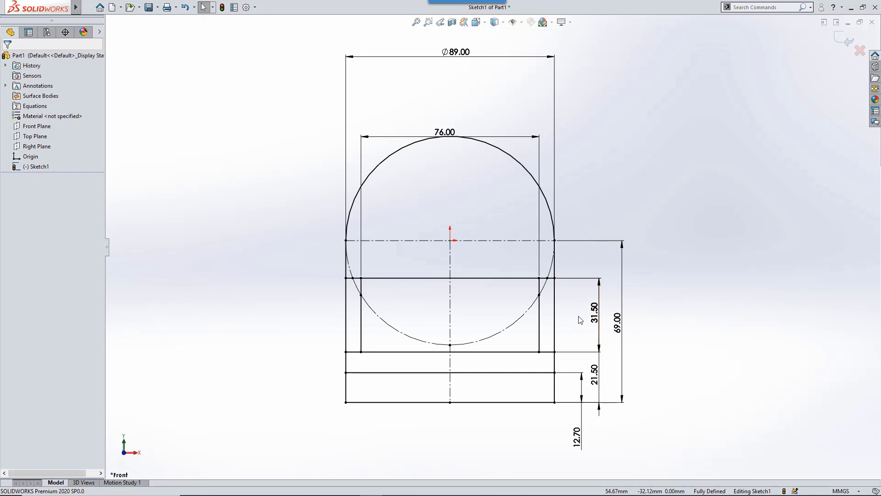
# Offset the two outer vertical lines and the top arc outward by 10 mm, with chain selection off and ends capped by lines
pyautogui.press('s')
pyautogui.click(587, 395)
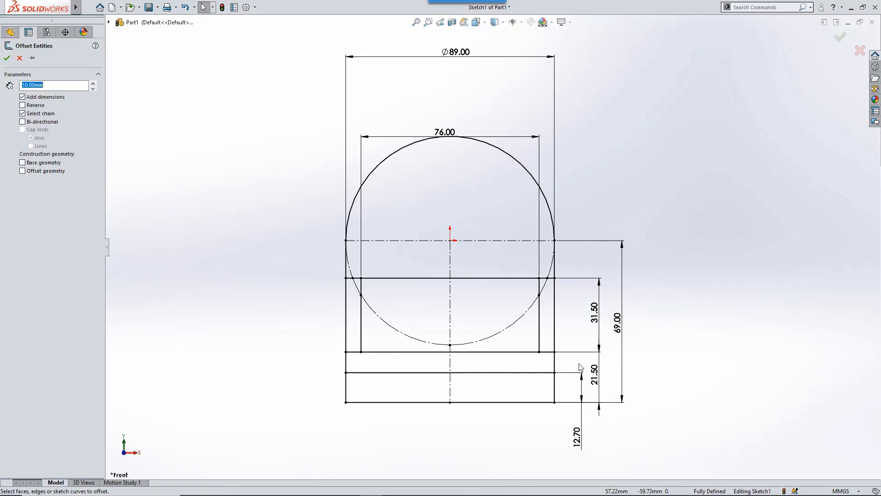
pyautogui.click(556, 339)
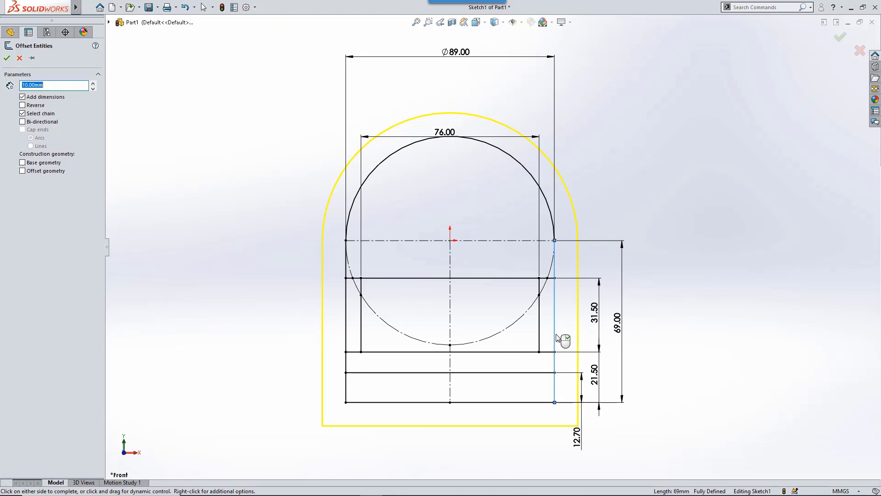
pyautogui.rightClick(643, 292)
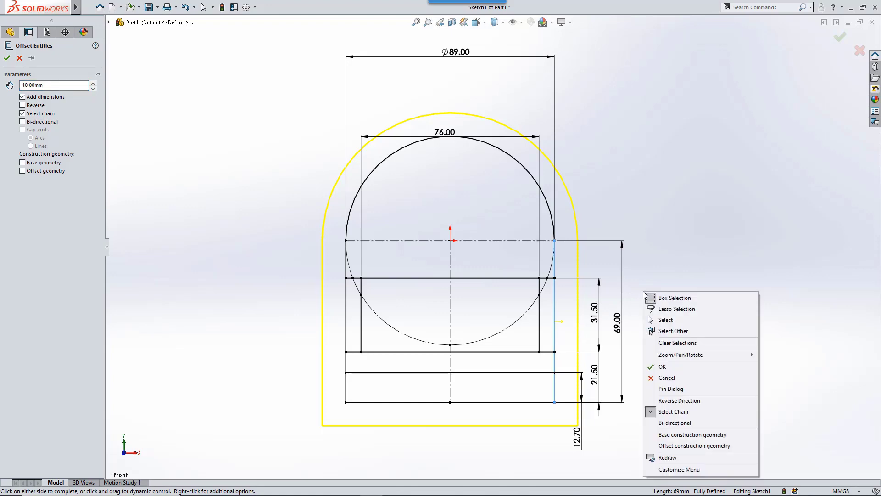
pyautogui.click(672, 412)
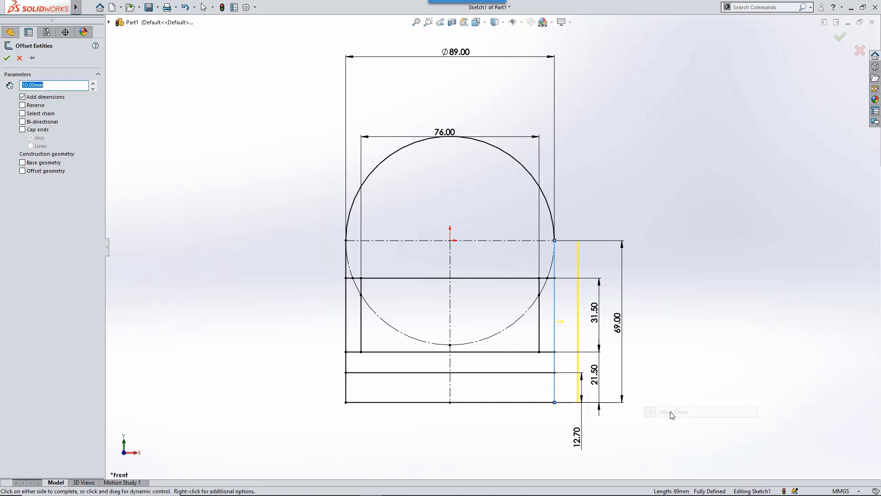
pyautogui.click(547, 204)
pyautogui.click(346, 311)
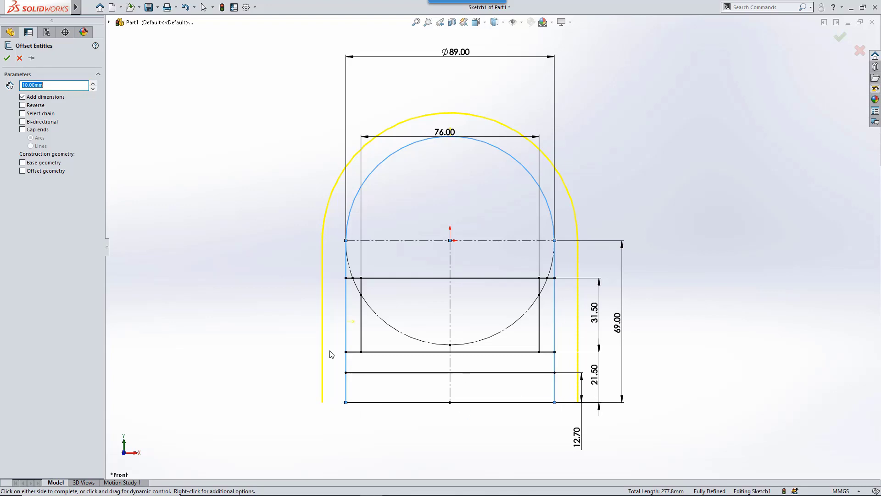
pyautogui.click(23, 129)
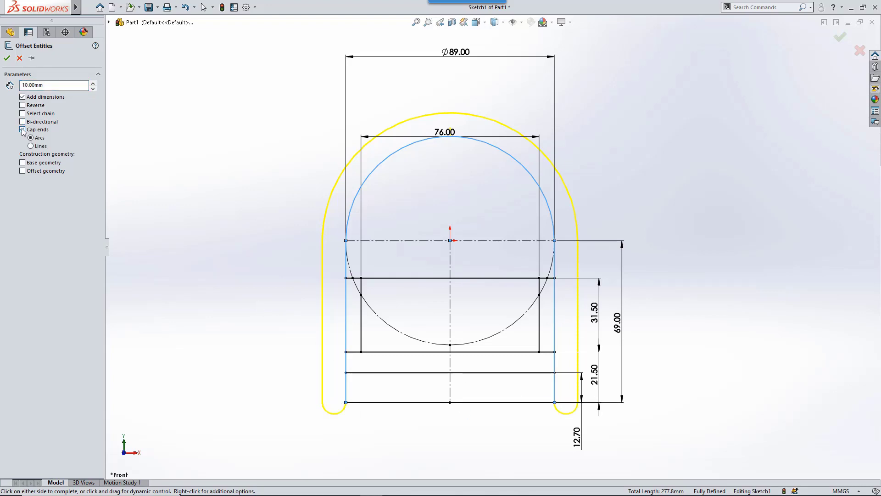
pyautogui.click(41, 146)
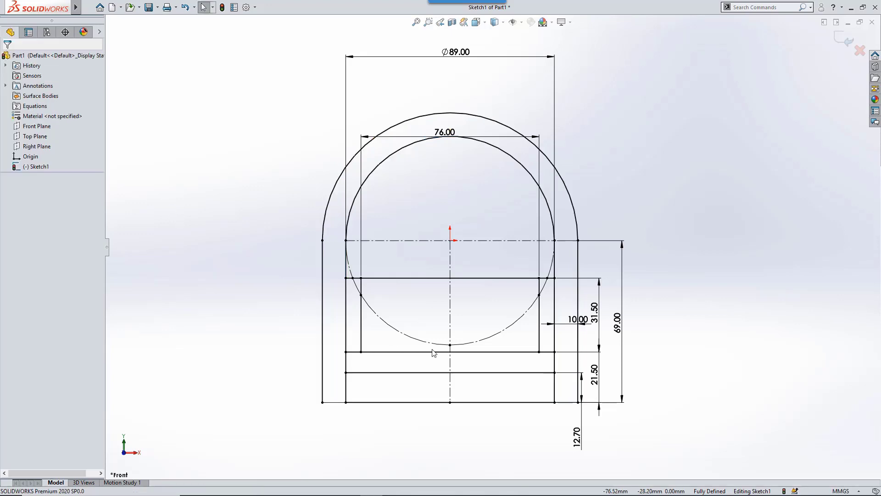
# Set the profile's offset distance to 3 mm and exit the sketch
pyautogui.doubleClick(578, 320)
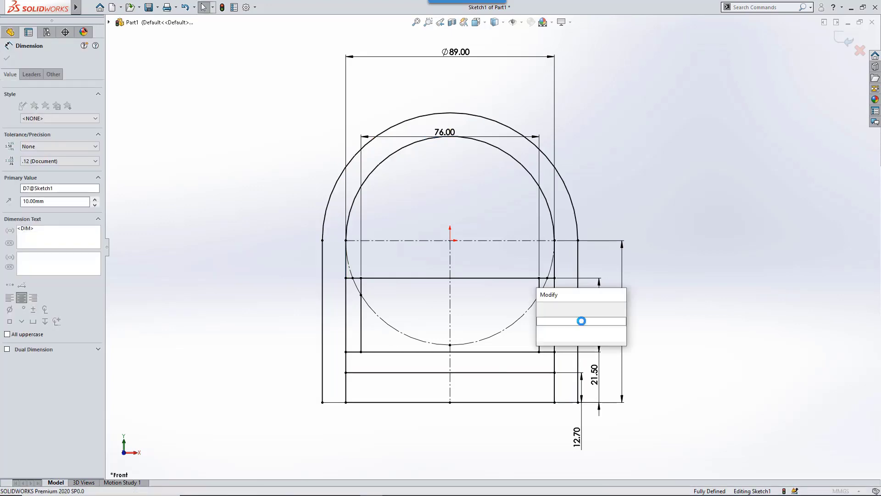
pyautogui.write('3')
pyautogui.press('Return')
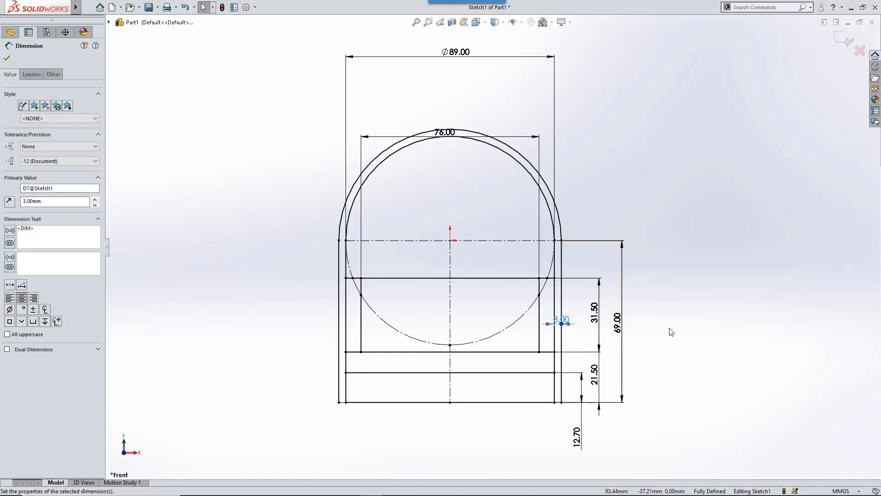
pyautogui.click(671, 326)
pyautogui.press('d')
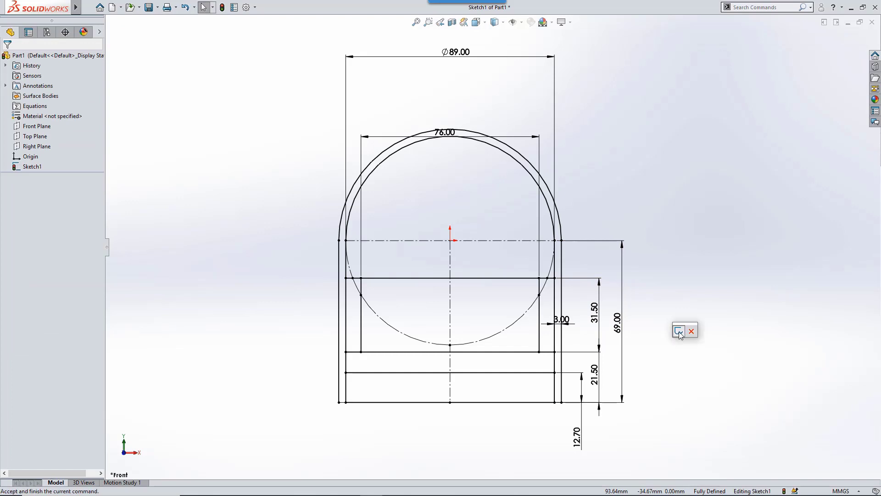
pyautogui.click(679, 329)
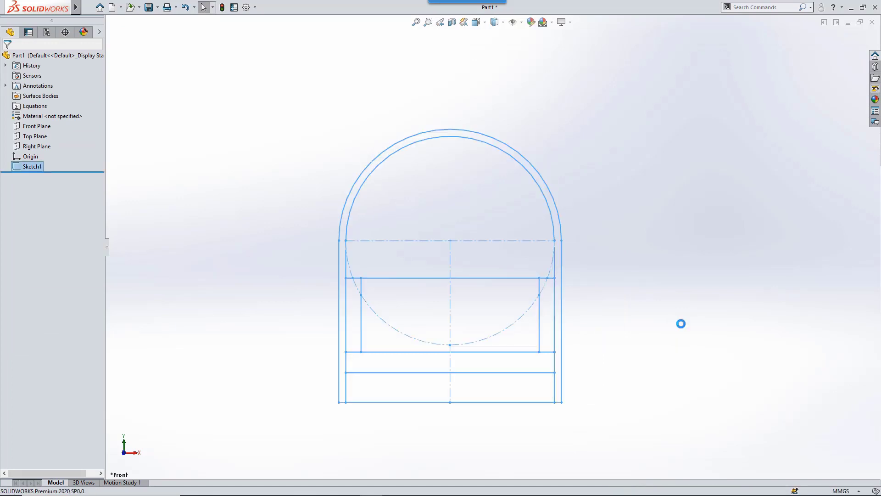
# Boss-extrude all six regions inside the inner arched outline to a blind depth of 17.5 mm
pyautogui.press('s')
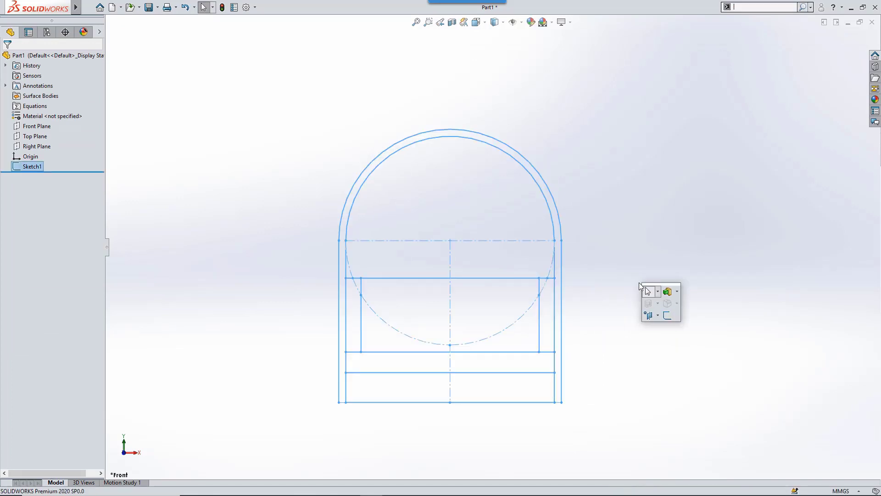
pyautogui.click(667, 291)
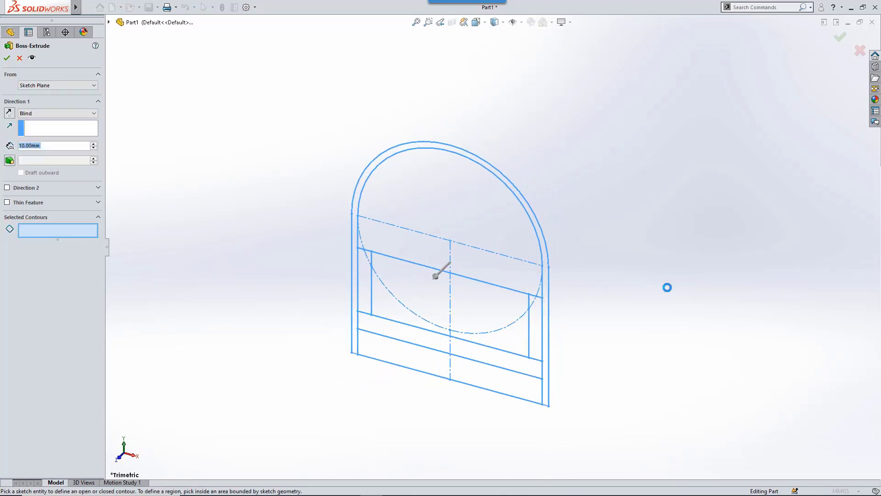
pyautogui.write('17.5')
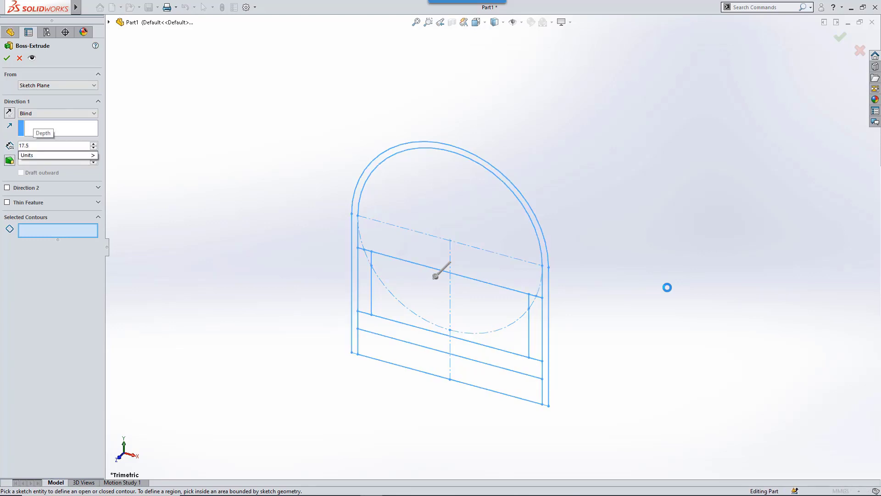
pyautogui.press('Return')
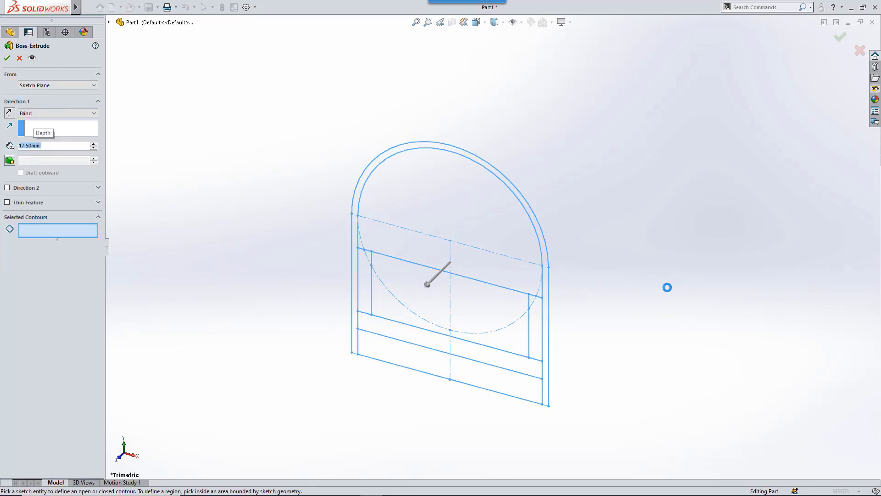
pyautogui.click(411, 349)
pyautogui.click(412, 331)
pyautogui.click(379, 294)
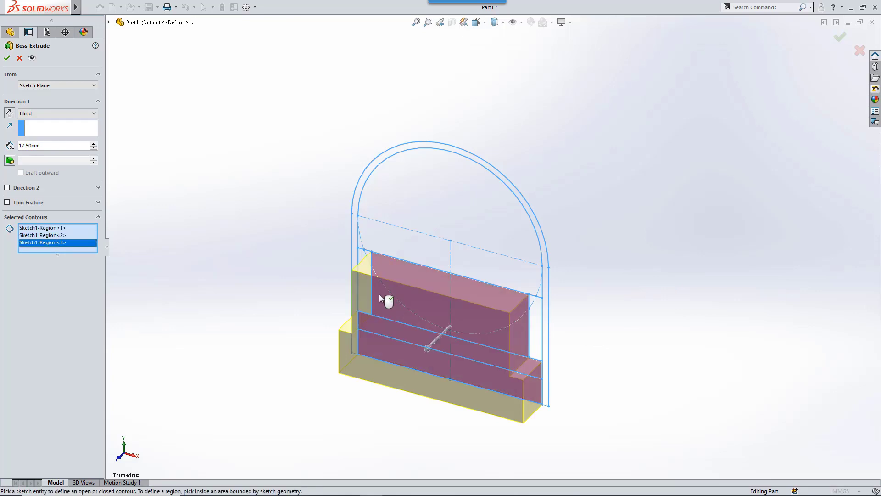
pyautogui.click(366, 289)
pyautogui.click(535, 323)
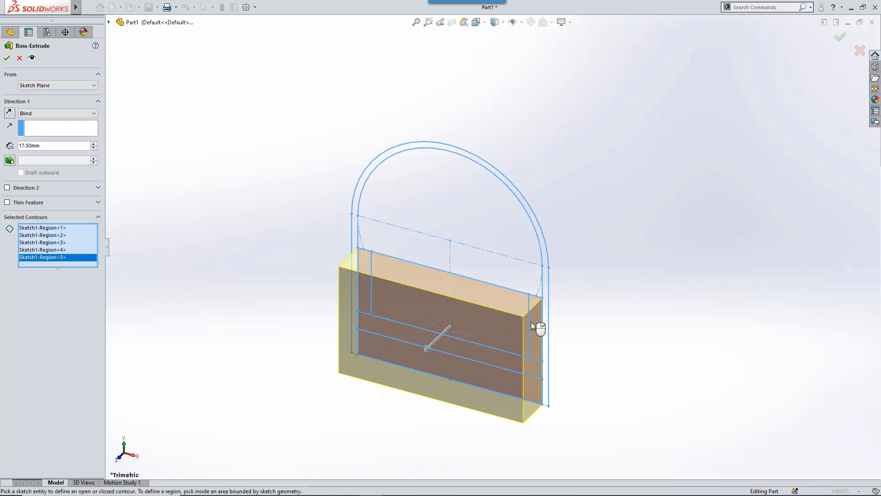
pyautogui.click(501, 271)
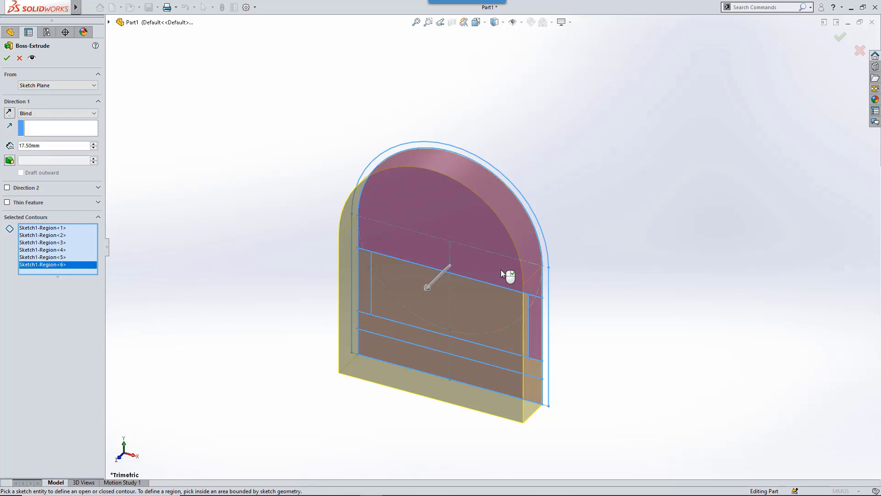
pyautogui.rightClick(501, 269)
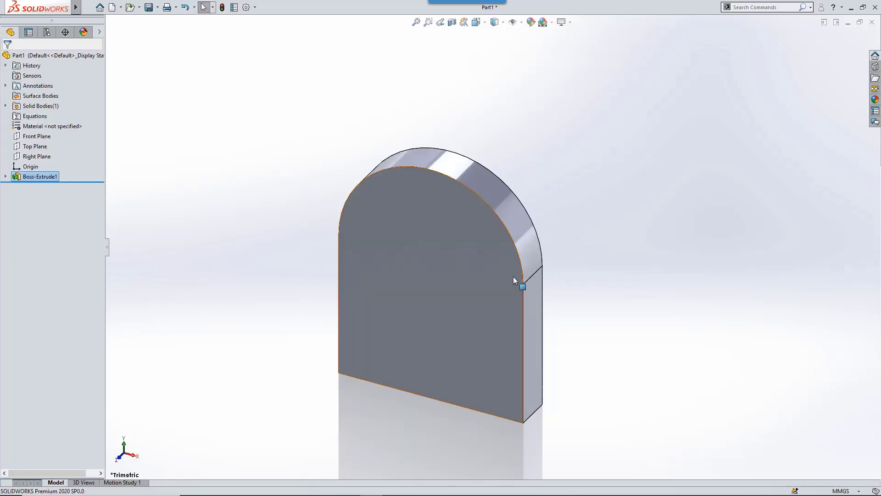
# Make the profile sketch absorbed by the first extrusion visible in the model
pyautogui.click(6, 177)
pyautogui.click(30, 186)
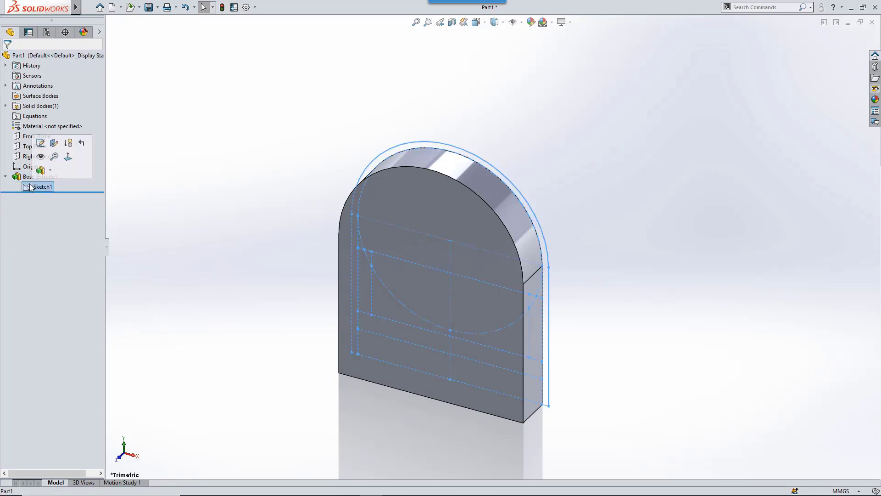
pyautogui.click(41, 158)
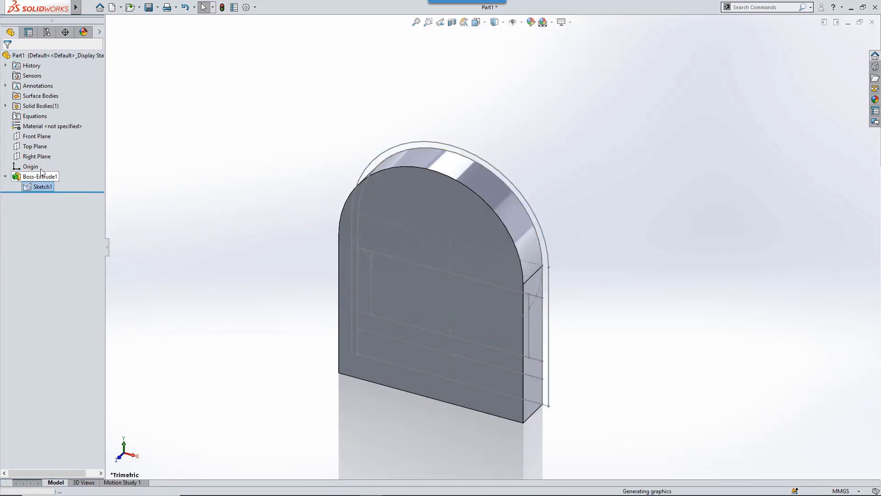
# Boss-extrude the lowest rectangular region of the shared sketch to a blind depth of 130 mm, merged with the body
pyautogui.click(42, 188)
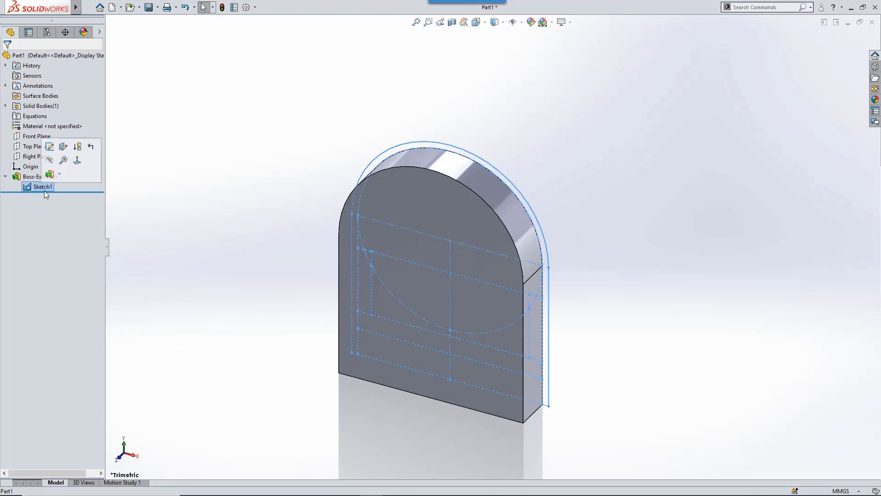
pyautogui.press('s')
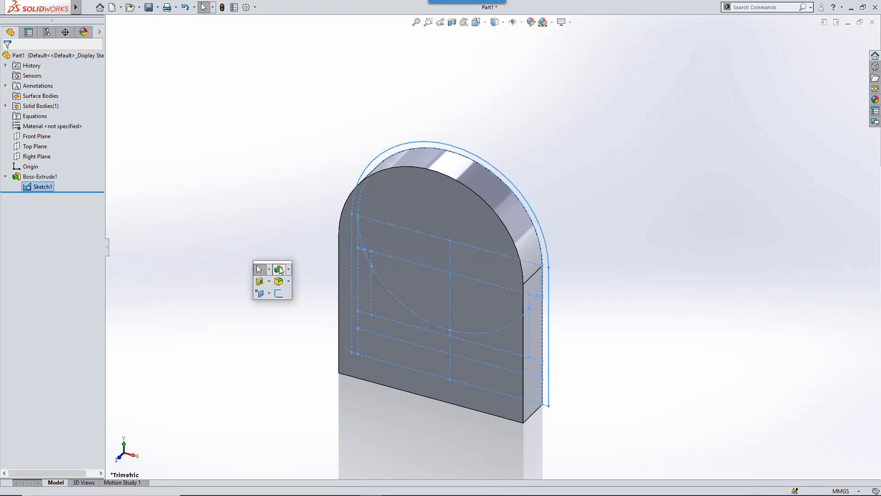
pyautogui.click(278, 269)
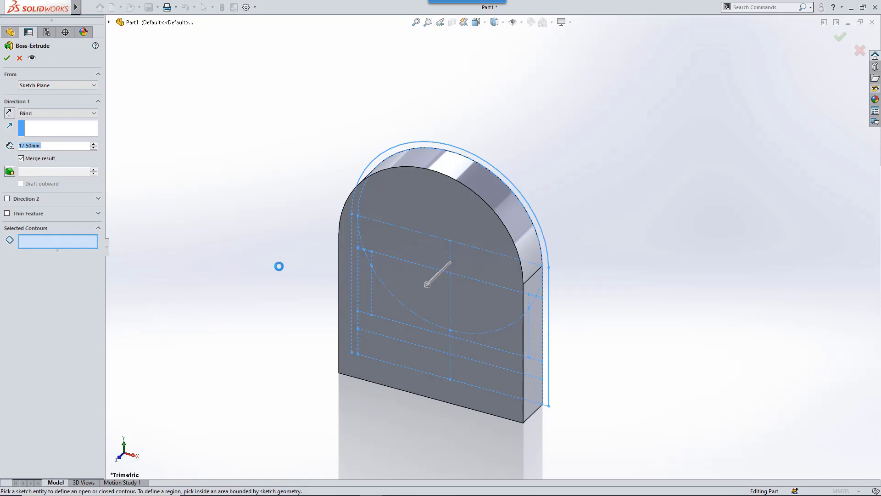
pyautogui.write('130')
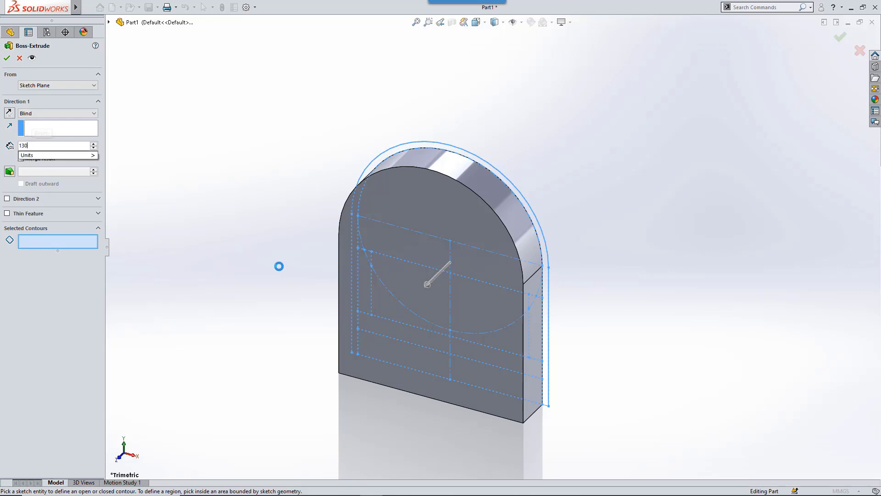
pyautogui.press('Return')
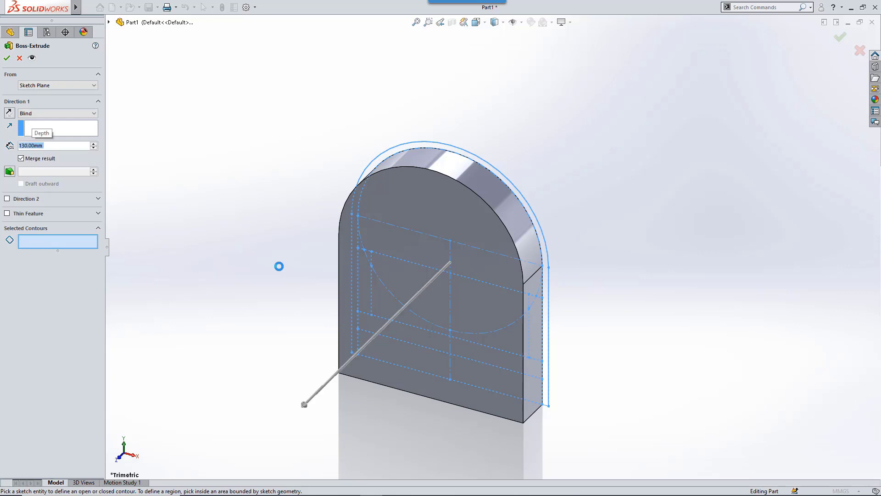
pyautogui.click(408, 357)
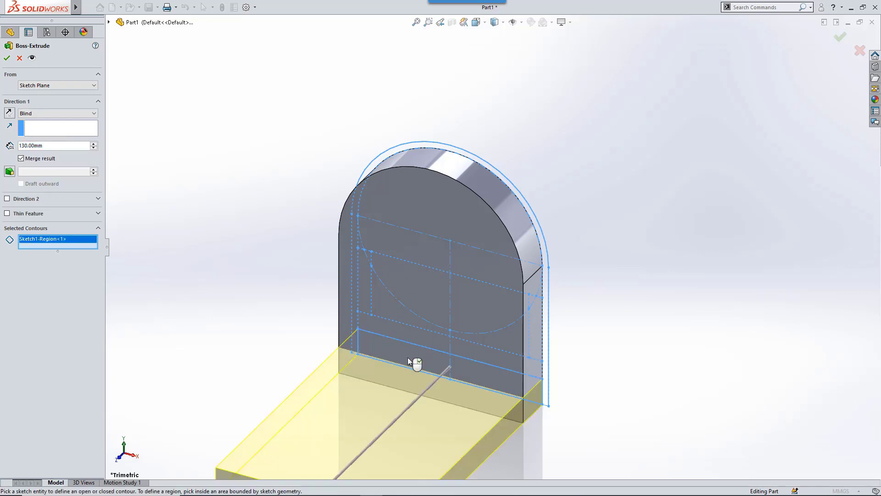
pyautogui.rightClick(407, 354)
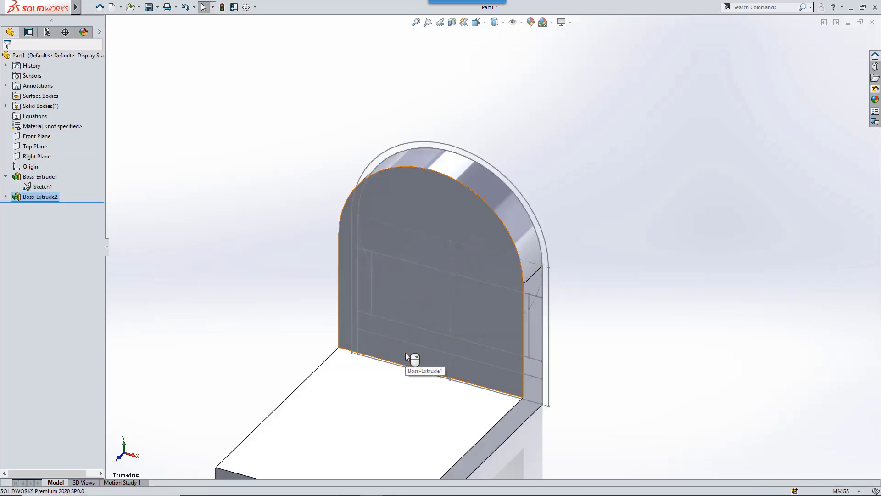
# Boss-extrude the narrow region just above the base from the shared sketch to a blind depth of 63.5 mm, merged with the body
pyautogui.click(29, 188)
pyautogui.press('s')
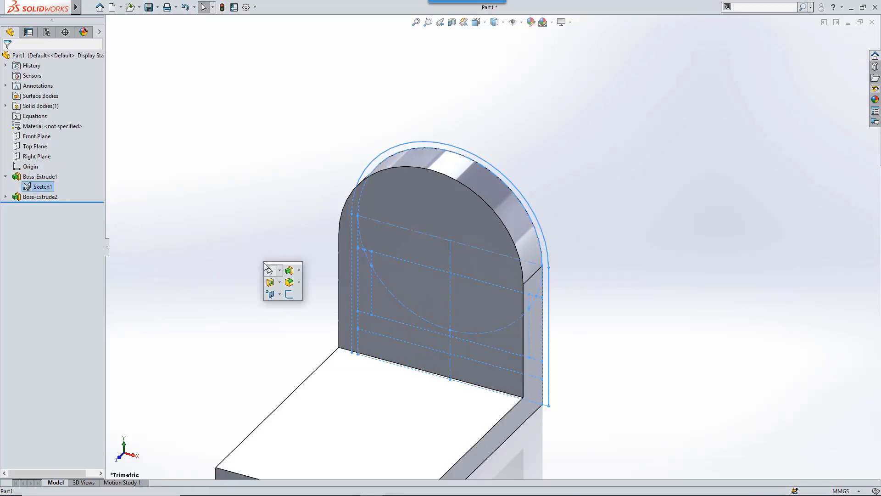
pyautogui.click(288, 271)
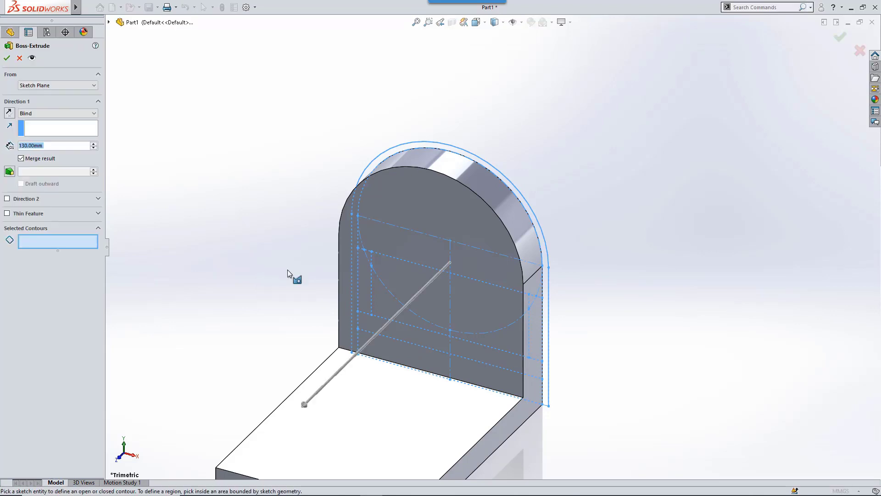
pyautogui.write('63.5')
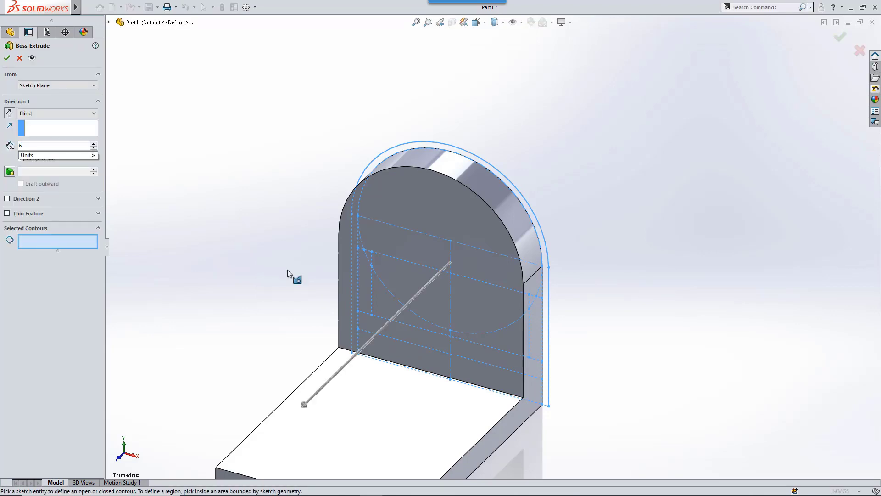
pyautogui.press('Return')
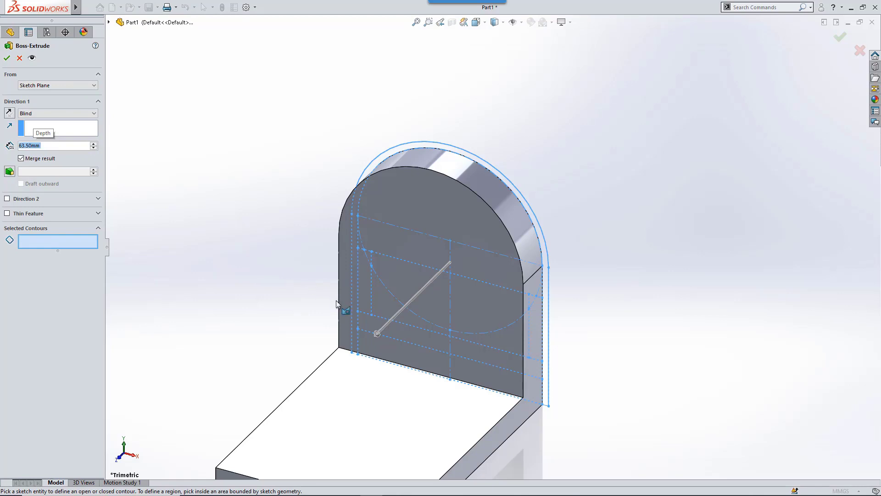
pyautogui.click(394, 329)
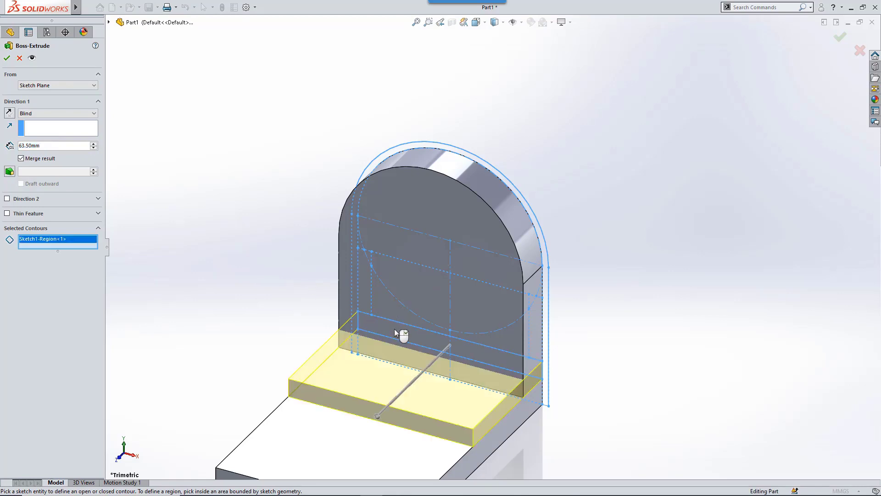
pyautogui.rightClick(395, 328)
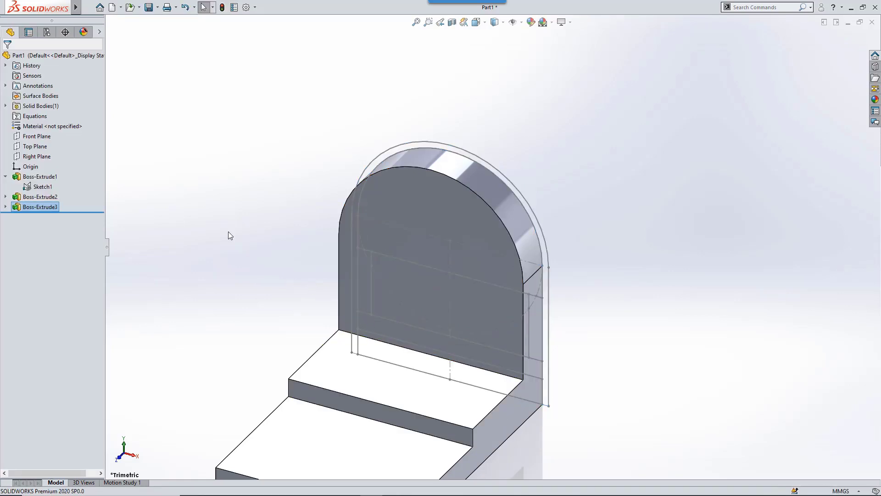
# Boss-extrude the two narrow side-wall regions of the shared sketch to a blind depth of 50 mm, merged with the body
pyautogui.click(44, 186)
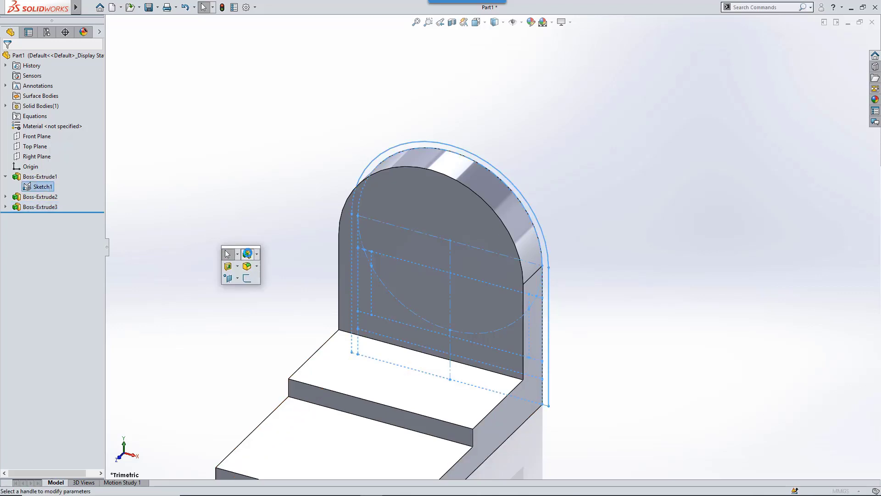
pyautogui.click(249, 253)
pyautogui.write('50')
pyautogui.press('Return')
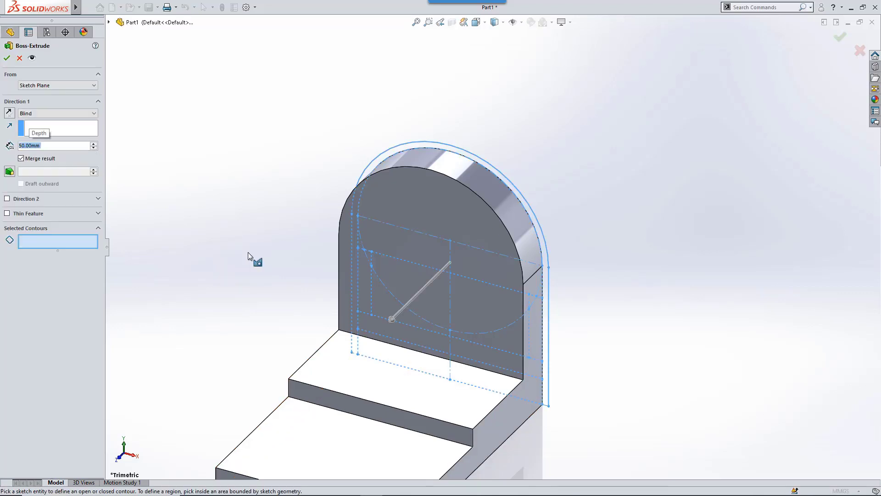
pyautogui.click(363, 290)
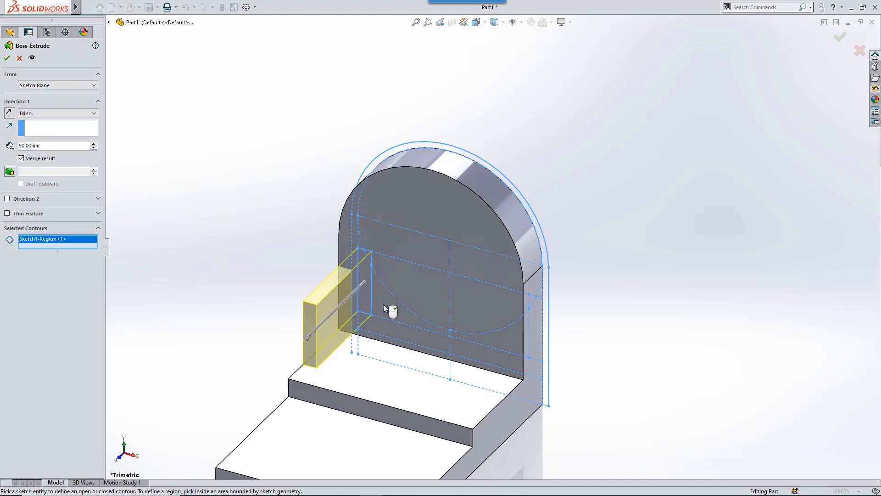
pyautogui.click(539, 334)
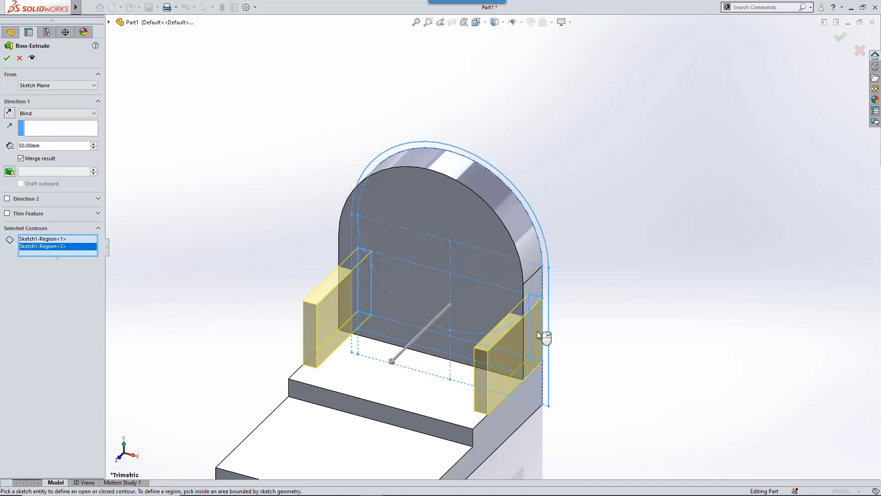
pyautogui.rightClick(537, 332)
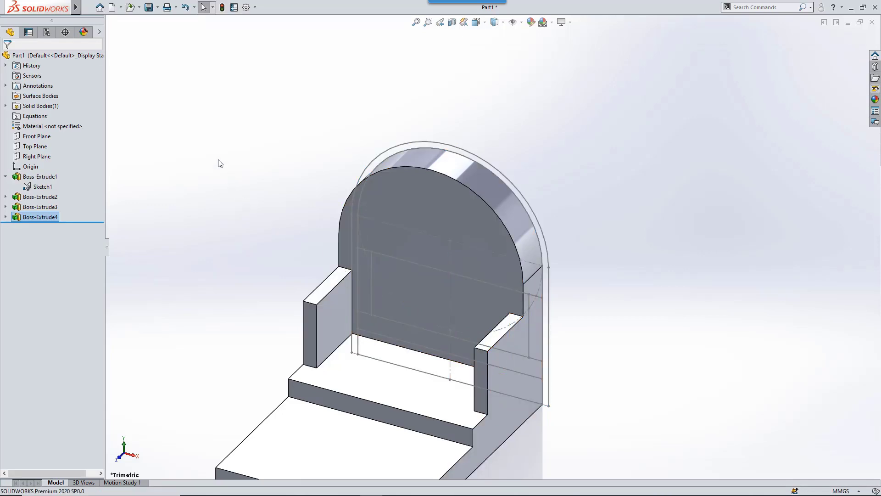
# Hide the sketches and rotate the whole model about the scene floor to view it more from its right side
pyautogui.moveTo(219, 163); pyautogui.dragTo(223, 179, button='right')
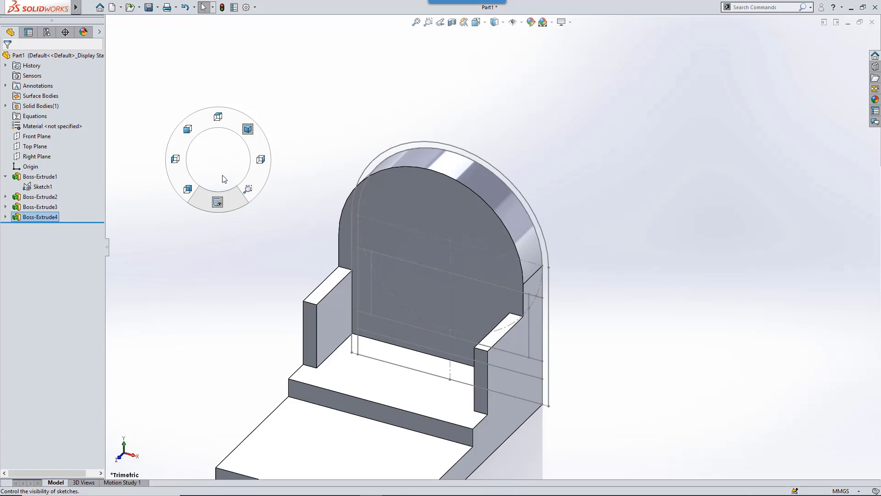
pyautogui.moveTo(224, 179); pyautogui.dragTo(226, 200, button='right')
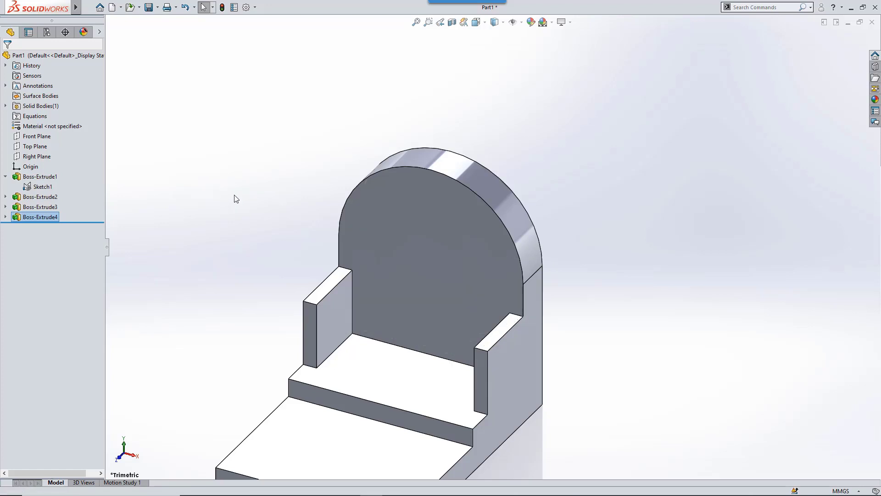
pyautogui.press('f')
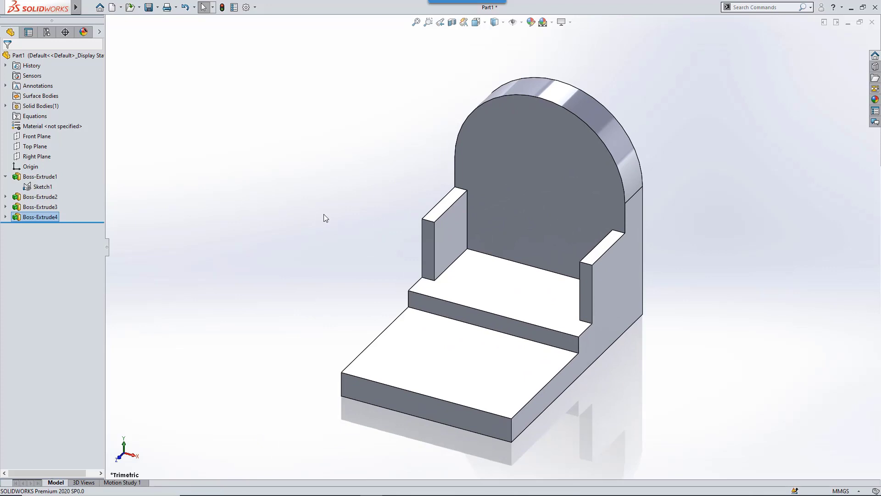
pyautogui.rightClick(293, 206)
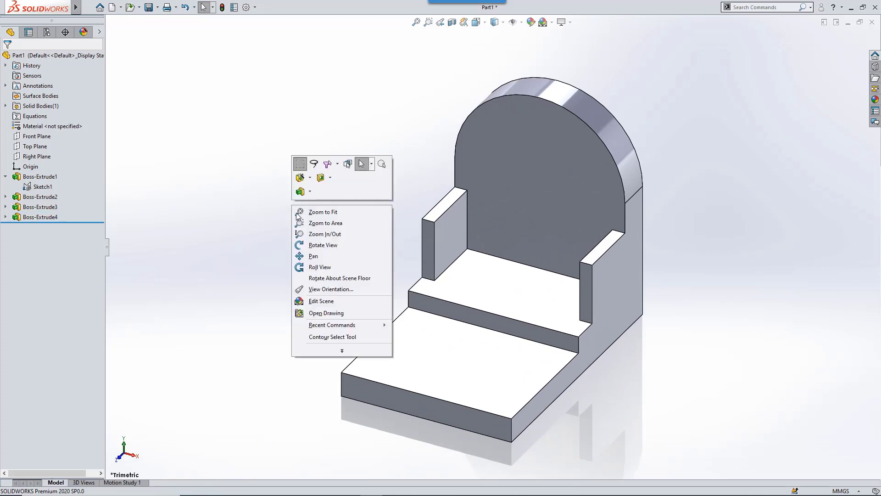
pyautogui.click(339, 278)
pyautogui.moveTo(632, 395)
pyautogui.mouseDown()
pyautogui.moveTo(584, 389)
pyautogui.moveTo(649, 385)
pyautogui.moveTo(608, 387)
pyautogui.moveTo(617, 391)
pyautogui.mouseUp()
pyautogui.press('Escape')
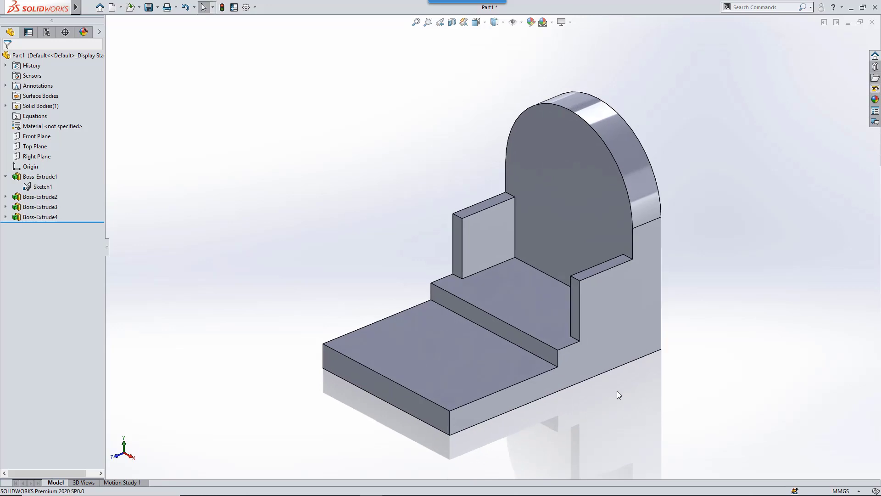
pyautogui.scroll(-2, 619, 394)
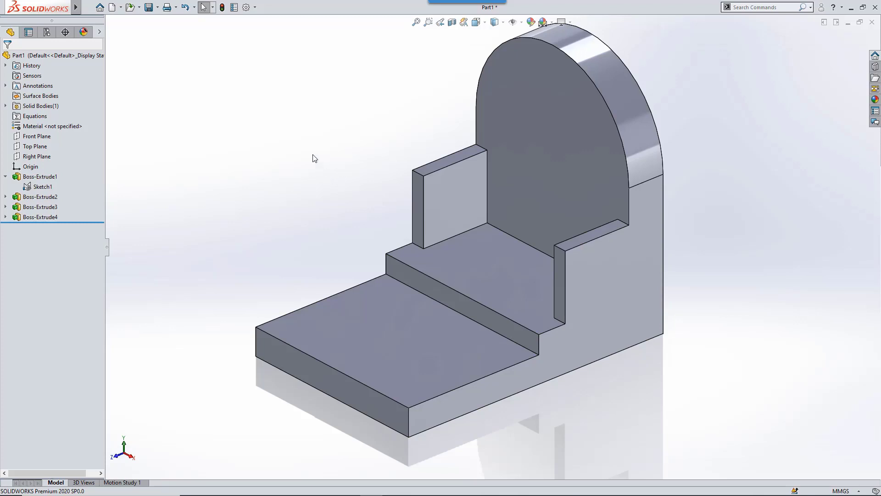
# Show the sketches again and boss-extrude the thin outer arched band of the shared sketch to a blind depth of 3 mm, merged with the body
pyautogui.moveTo(314, 158); pyautogui.dragTo(315, 202, button='right')
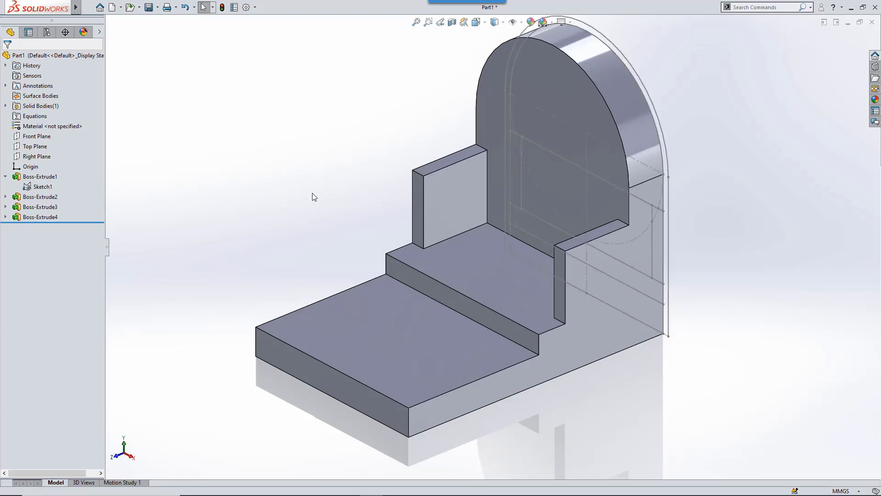
pyautogui.click(42, 186)
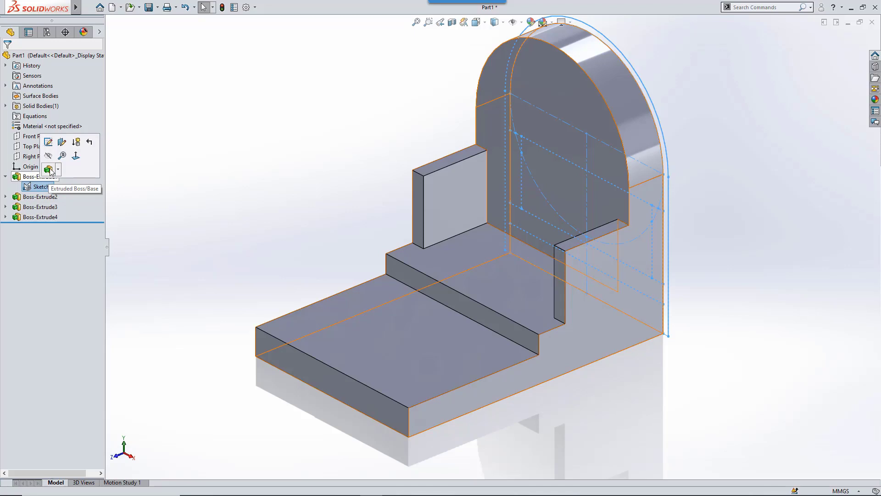
pyautogui.click(50, 170)
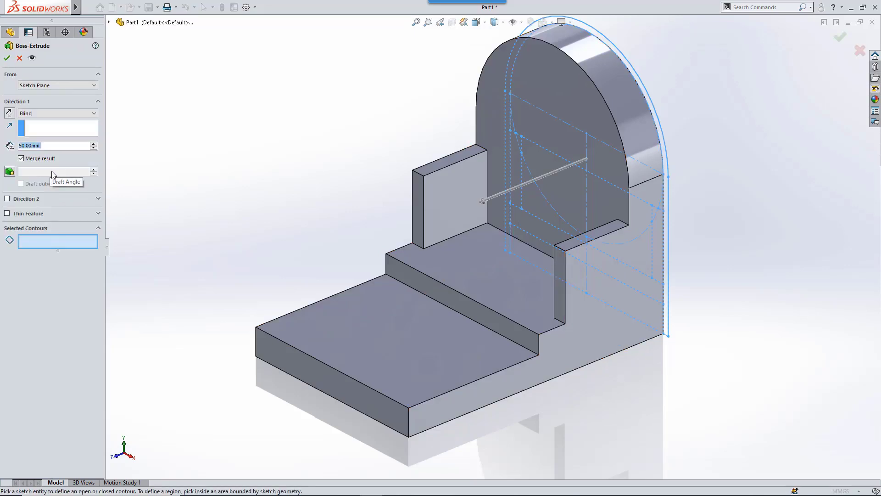
pyautogui.write('3')
pyautogui.press('Return')
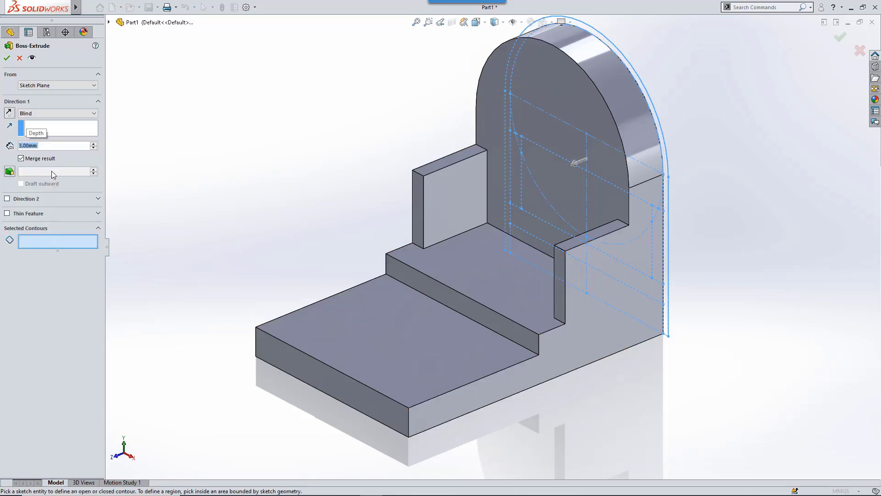
pyautogui.click(666, 260)
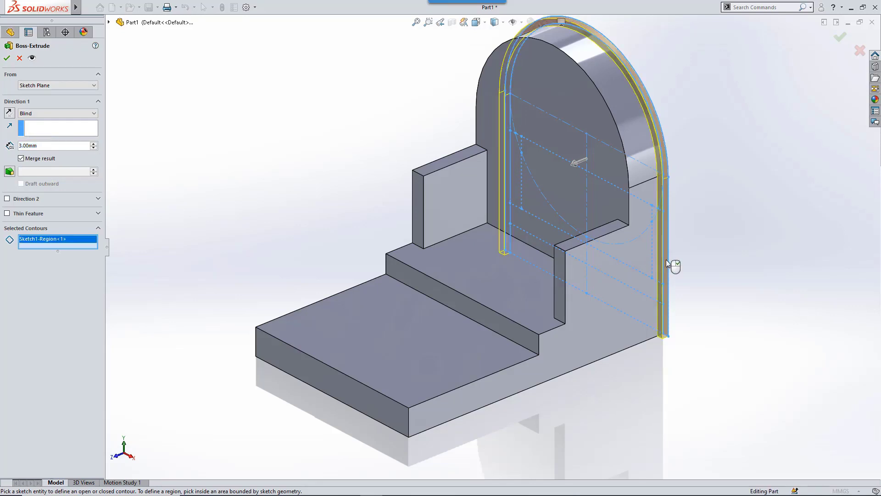
pyautogui.rightClick(665, 260)
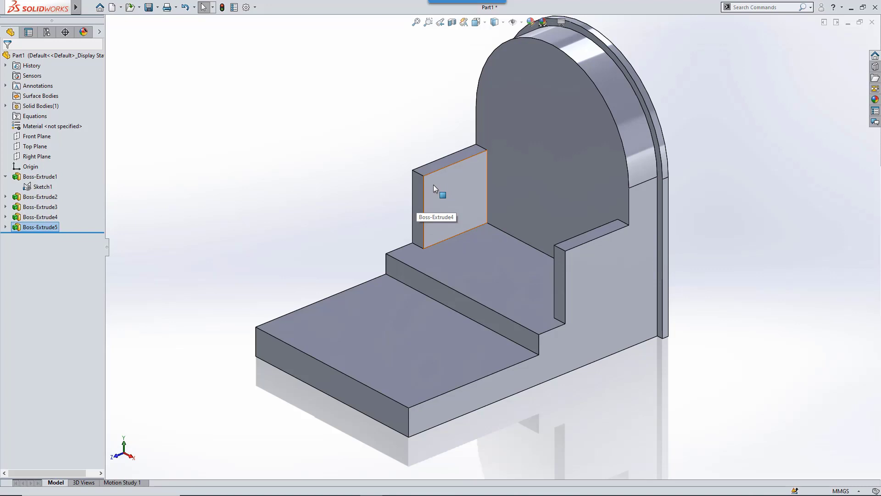
pyautogui.click(421, 178)
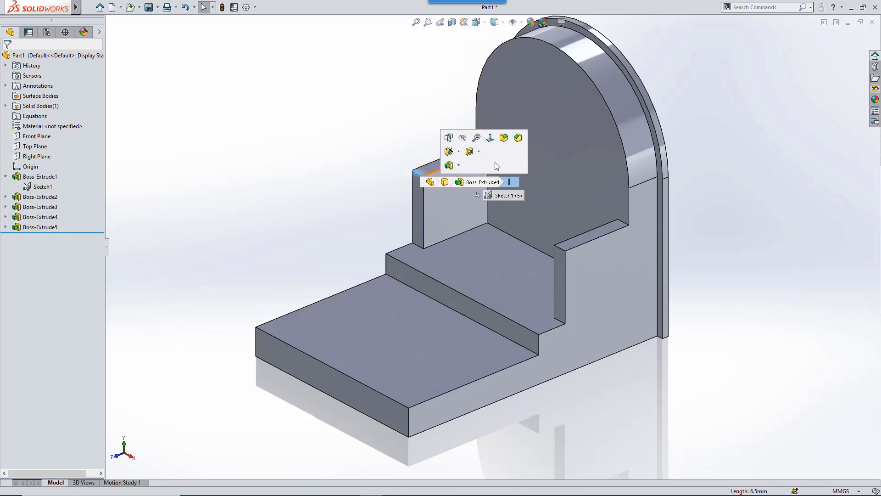
pyautogui.click(479, 152)
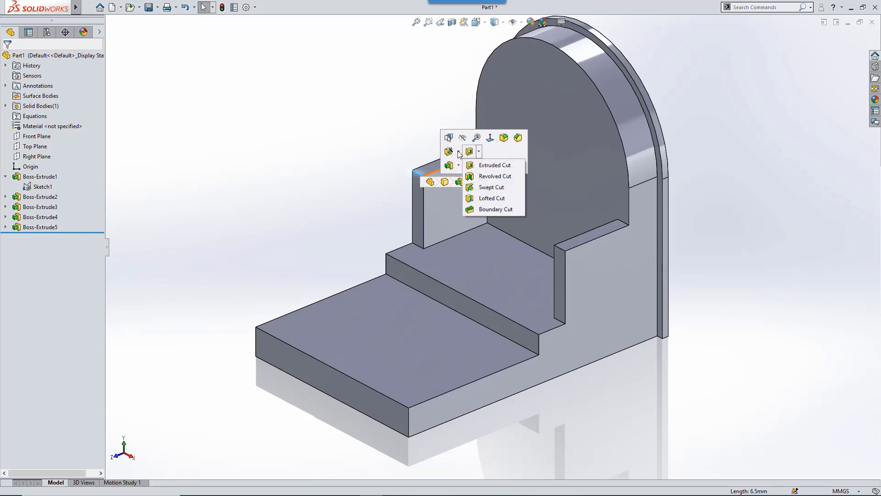
pyautogui.click(458, 152)
pyautogui.click(494, 155)
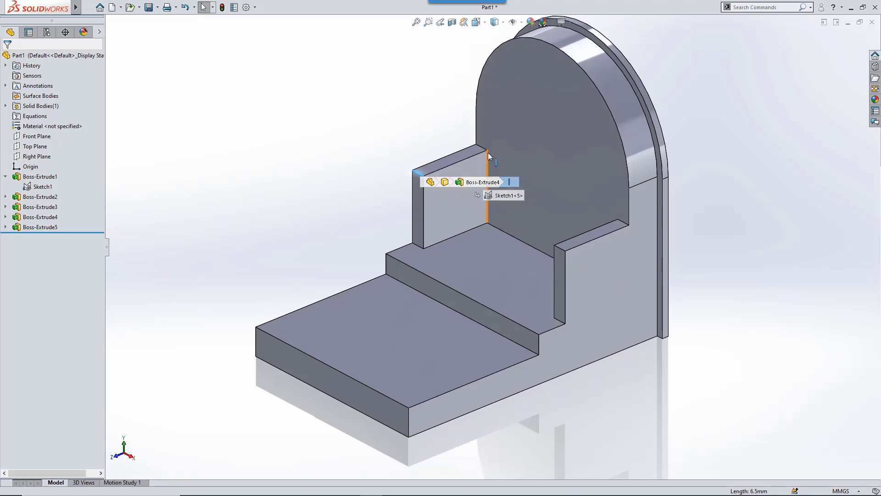
# Chamfer the left side wall between its top and front faces as a face-face Hold Line chamfer, held by the top face's rear edge and front face's bottom edge
pyautogui.click(419, 173)
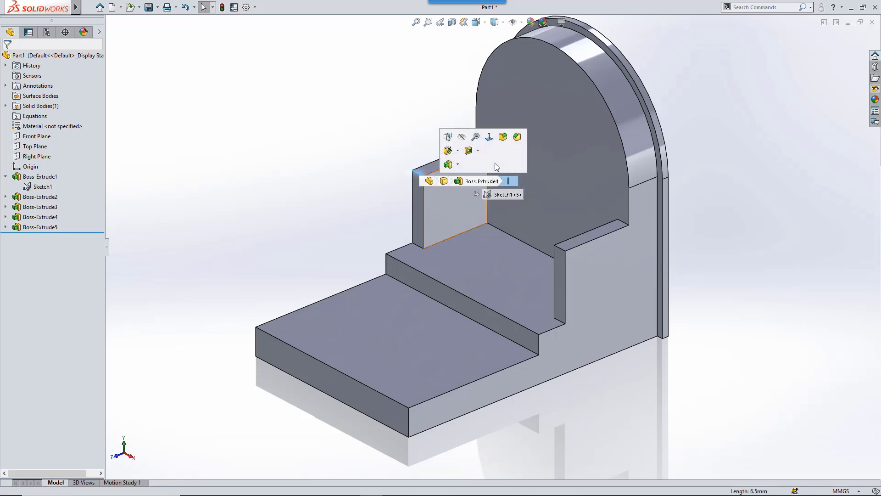
pyautogui.click(516, 137)
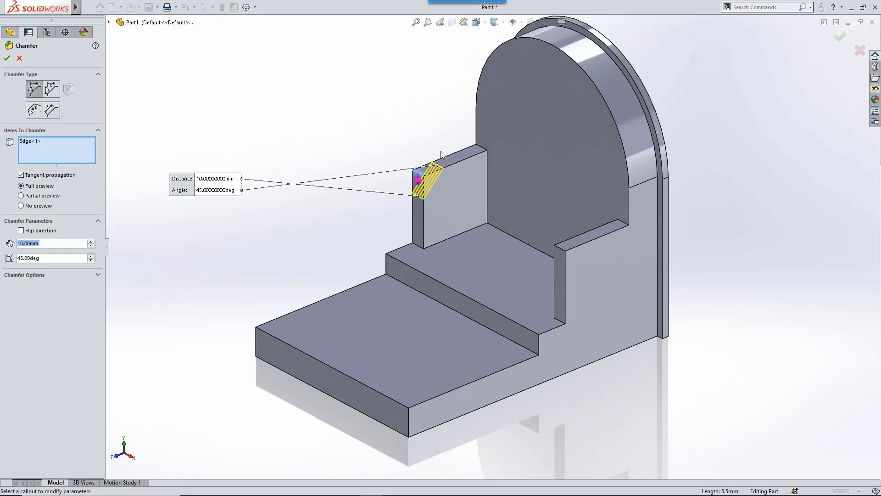
pyautogui.click(52, 115)
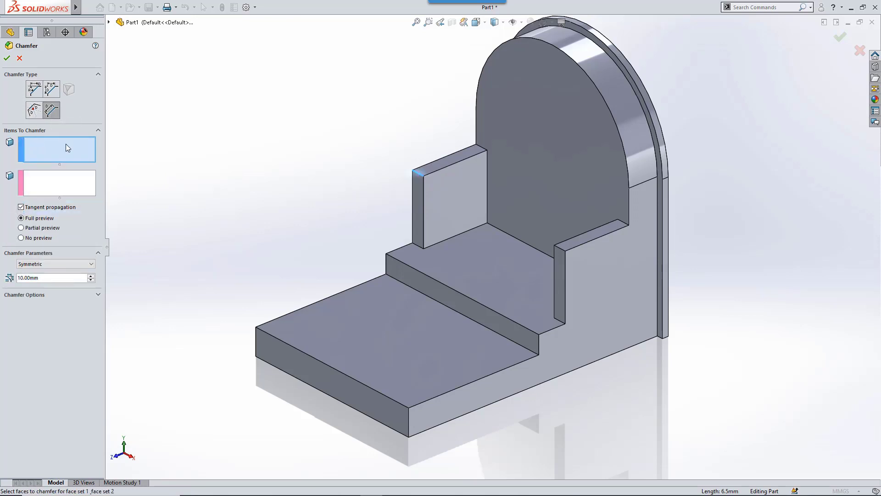
pyautogui.click(431, 170)
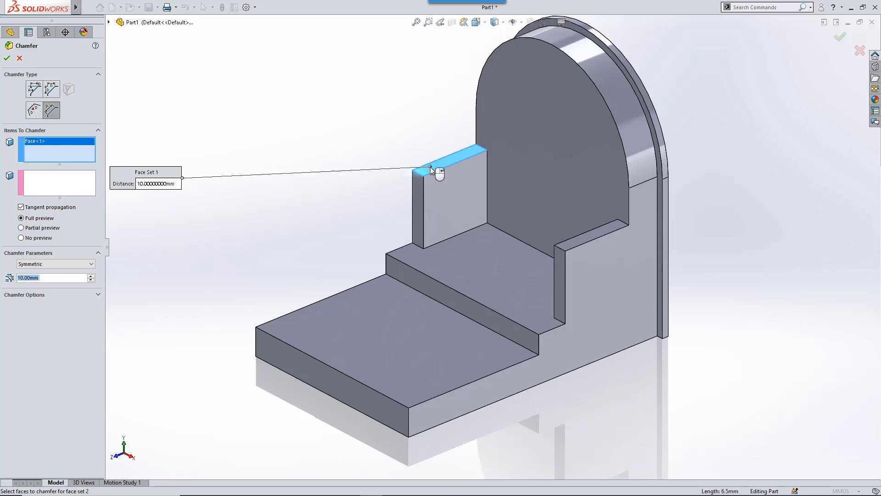
pyautogui.rightClick(431, 167)
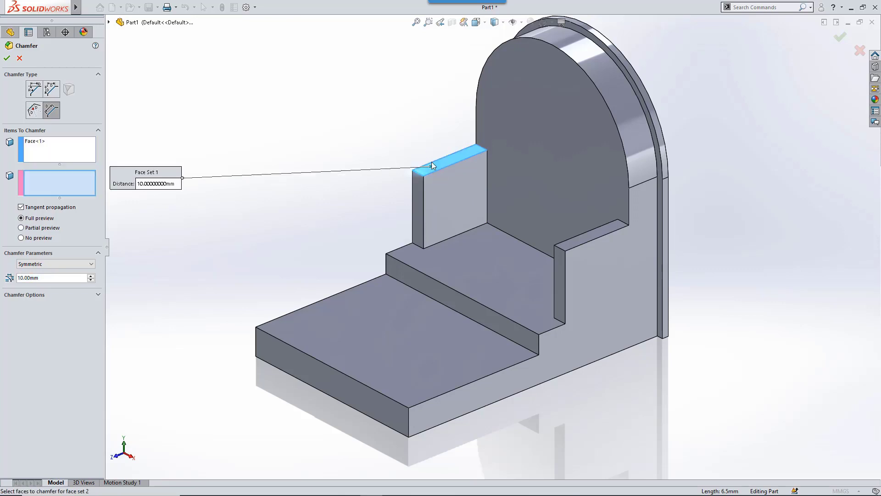
pyautogui.click(419, 201)
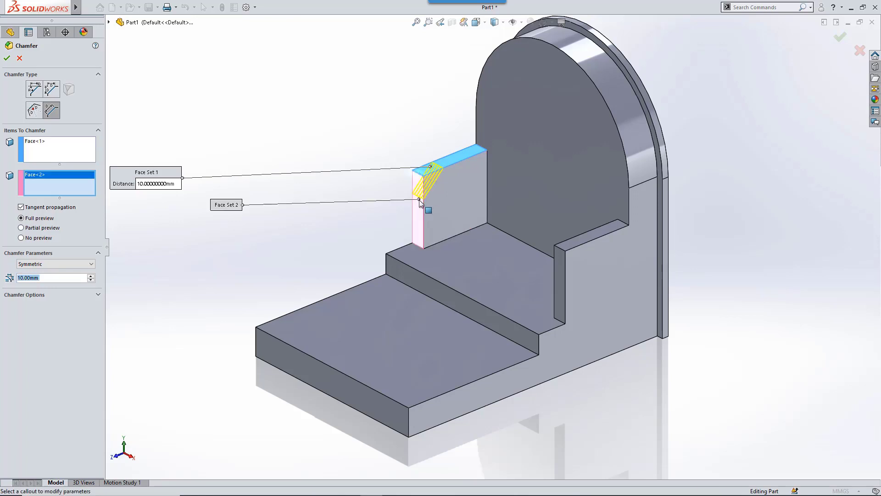
pyautogui.click(71, 264)
pyautogui.click(54, 289)
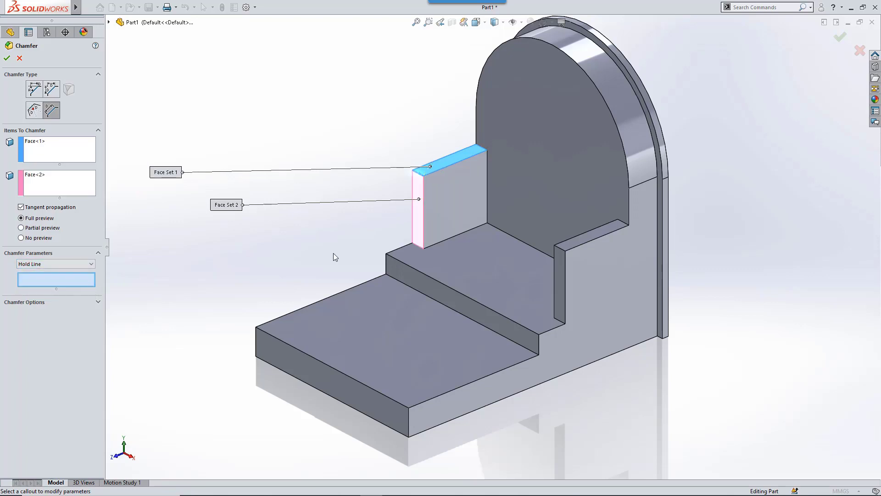
pyautogui.click(481, 152)
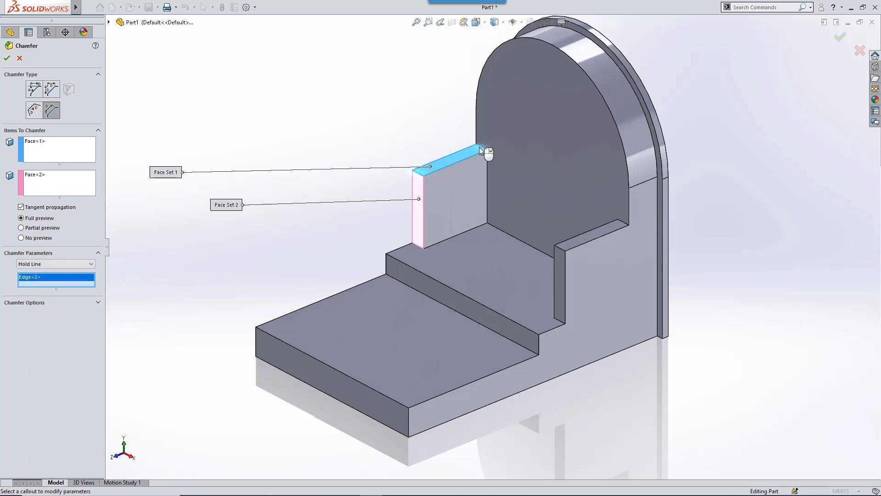
pyautogui.click(417, 245)
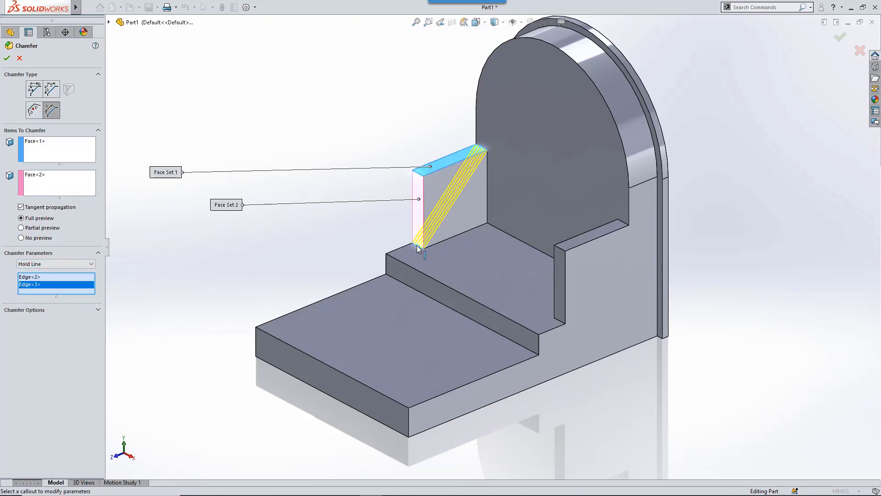
pyautogui.press('Return')
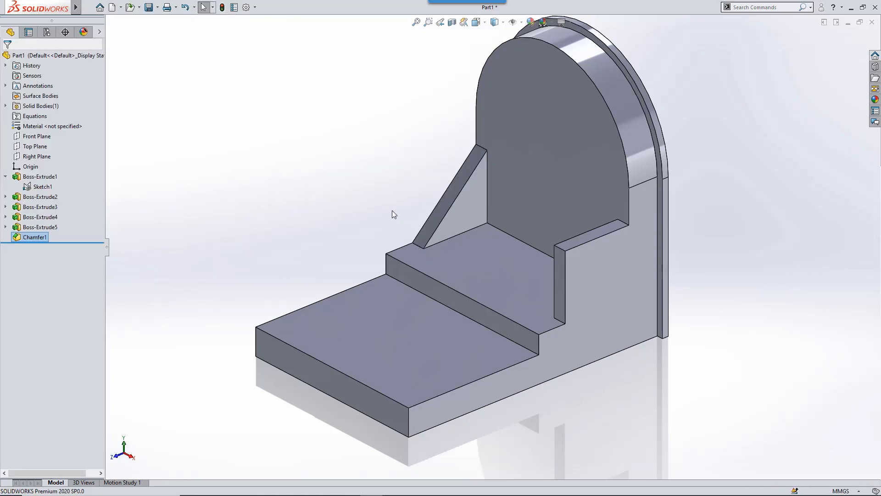
# Chamfer the right side wall between its top and front faces as a face-face Hold Line chamfer, held by the top face's rear edge and front face's bottom edge
pyautogui.press('Return')
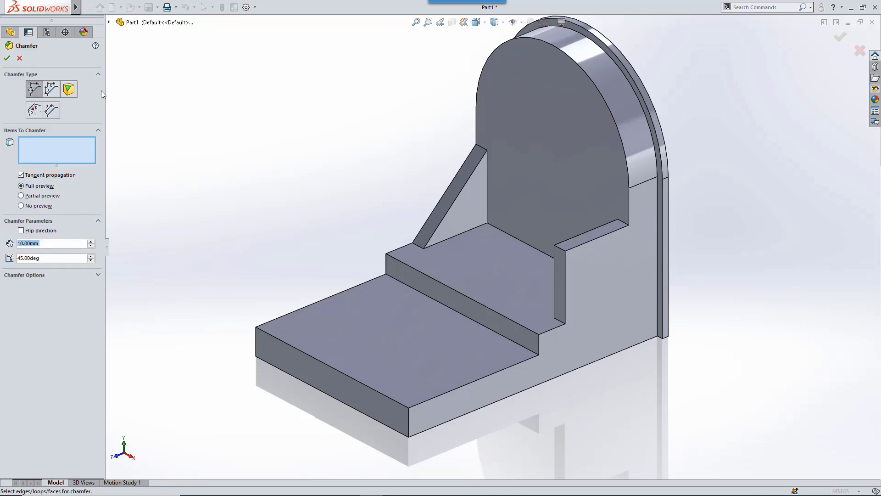
pyautogui.click(50, 110)
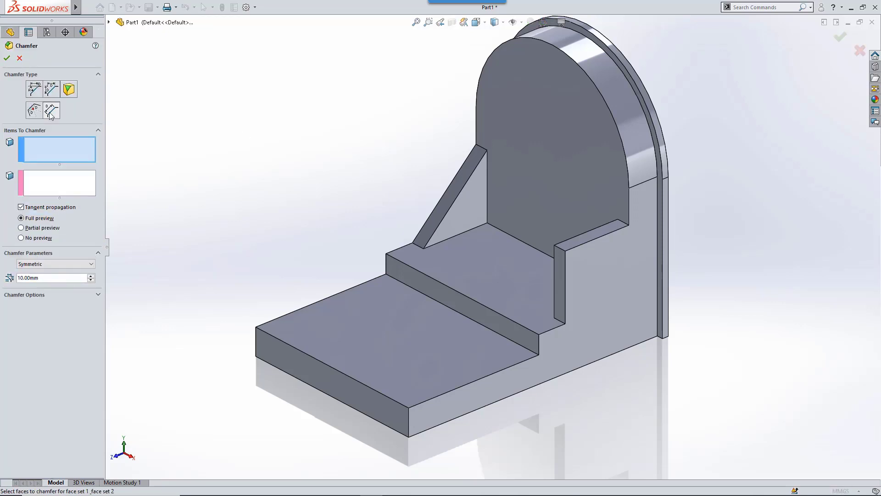
pyautogui.click(579, 240)
pyautogui.click(563, 264)
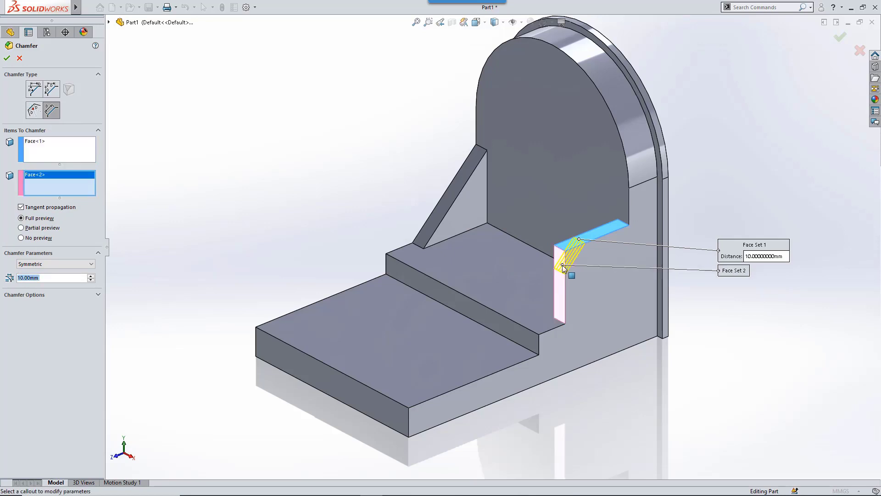
pyautogui.click(58, 264)
pyautogui.click(37, 291)
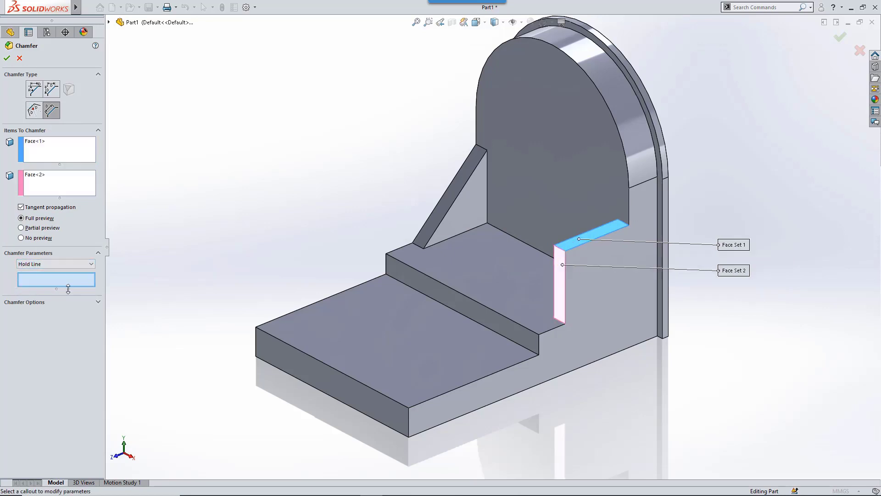
pyautogui.click(626, 224)
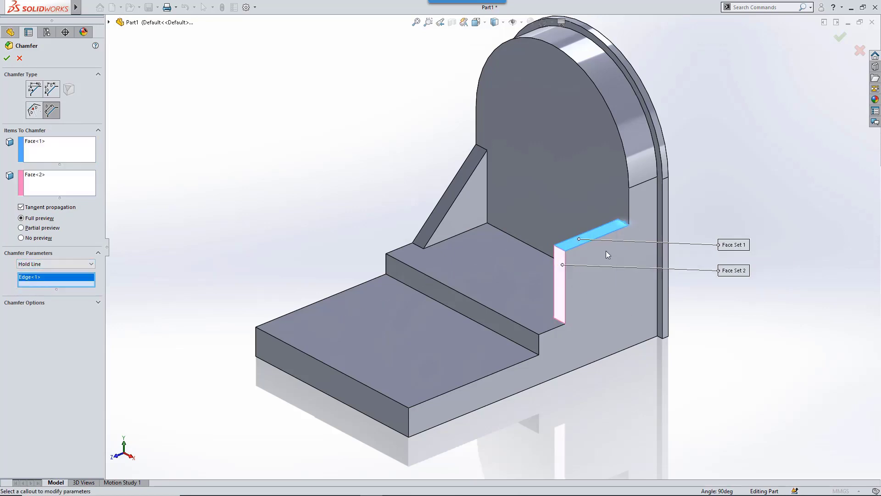
pyautogui.click(562, 320)
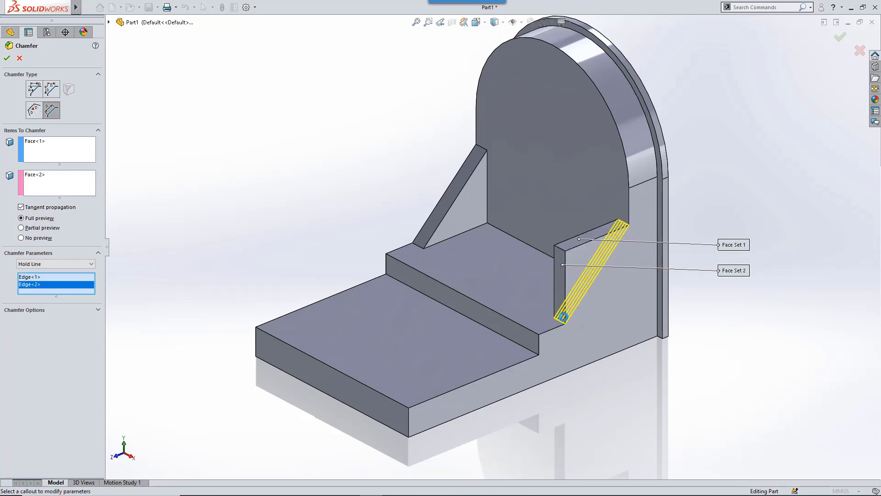
pyautogui.rightClick(565, 321)
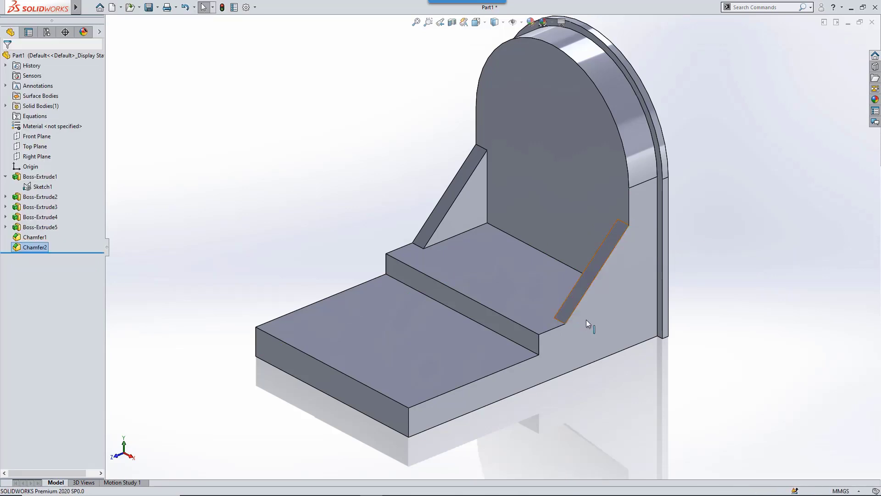
pyautogui.click(467, 211)
pyautogui.moveTo(580, 262)
pyautogui.mouseDown()
pyautogui.moveTo(599, 256)
pyautogui.moveTo(590, 264)
pyautogui.mouseUp()
pyautogui.click(343, 185)
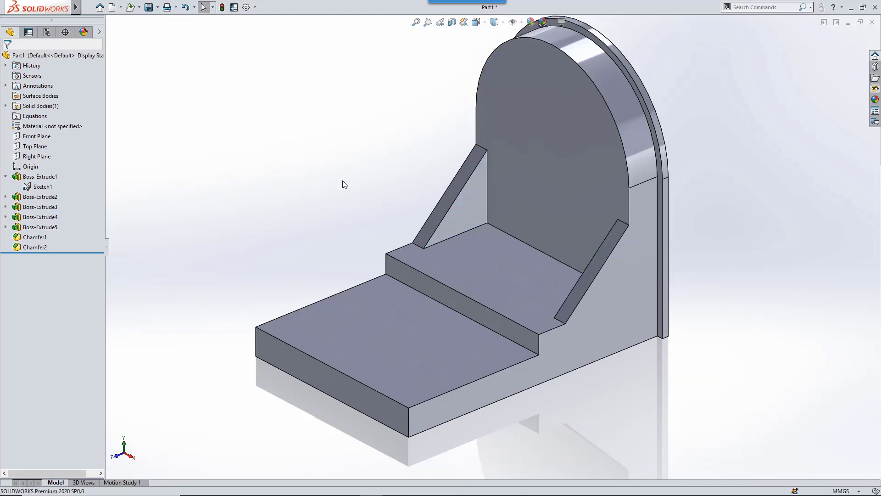
# Fillet the two vertical front corner edges of the base with a symmetric 10 mm radius
pyautogui.click(409, 420)
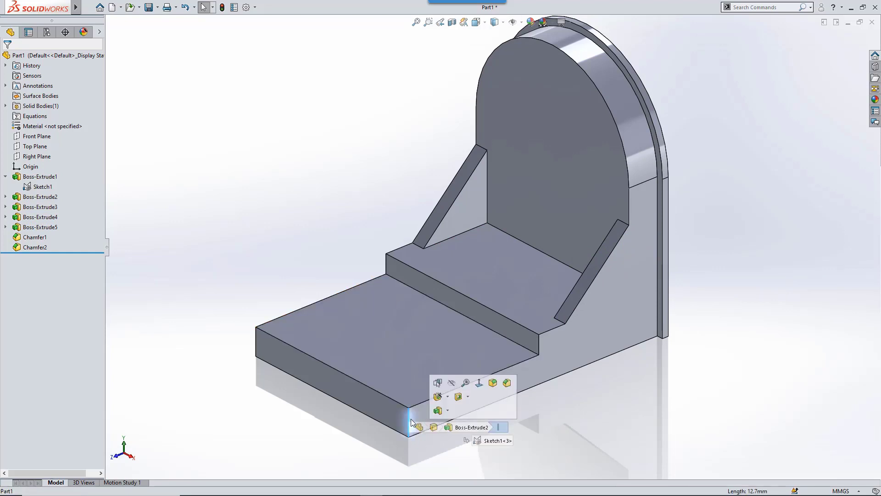
pyautogui.click(495, 381)
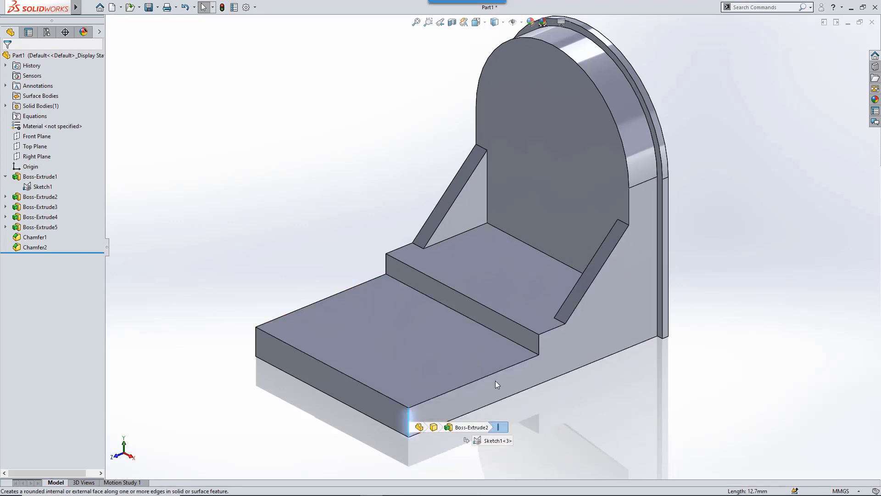
pyautogui.click(255, 337)
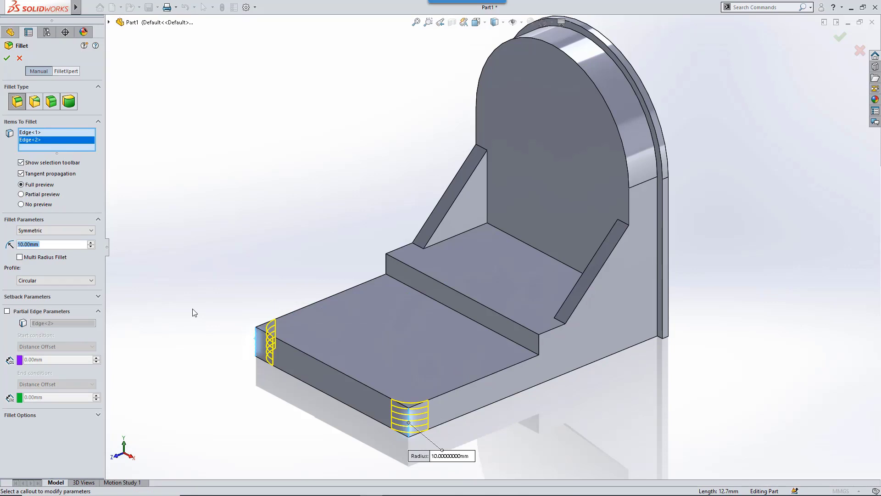
pyautogui.write('10')
pyautogui.press('Return')
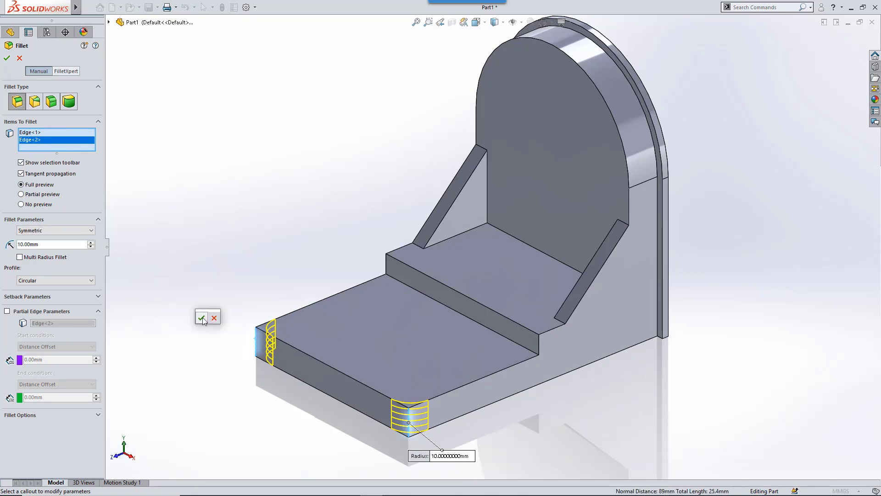
pyautogui.press('Return')
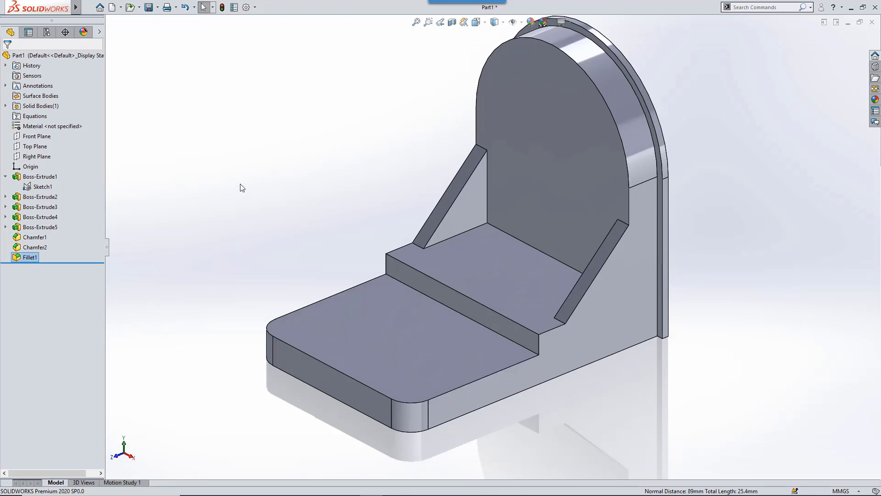
# Start a new sketch on the hidden bottom face of the base, picking that face through Select Other
pyautogui.press('s')
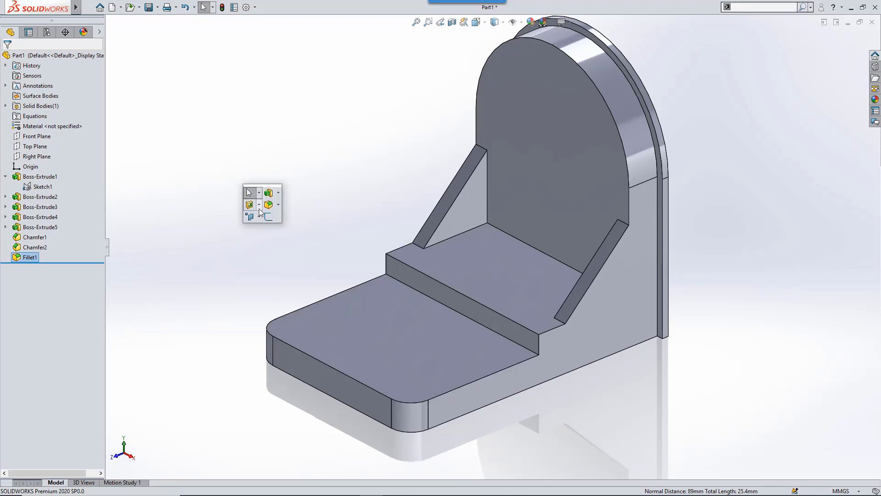
pyautogui.click(269, 218)
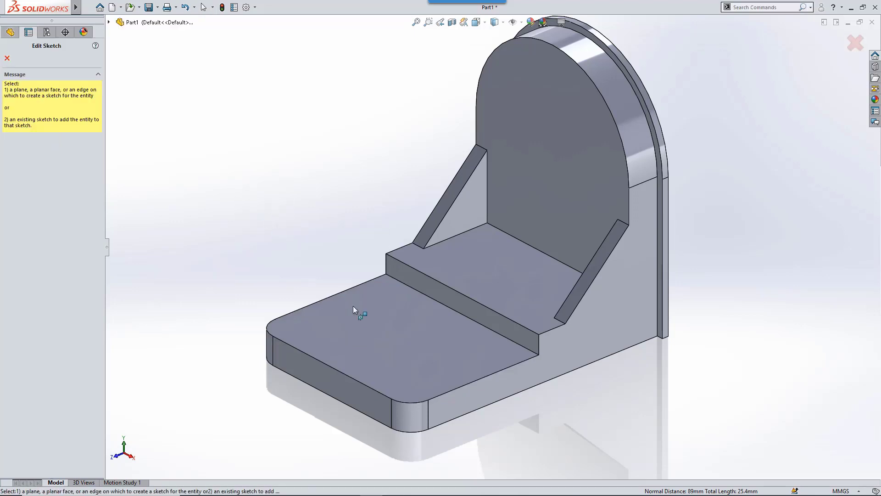
pyautogui.rightClick(389, 345)
pyautogui.click(399, 374)
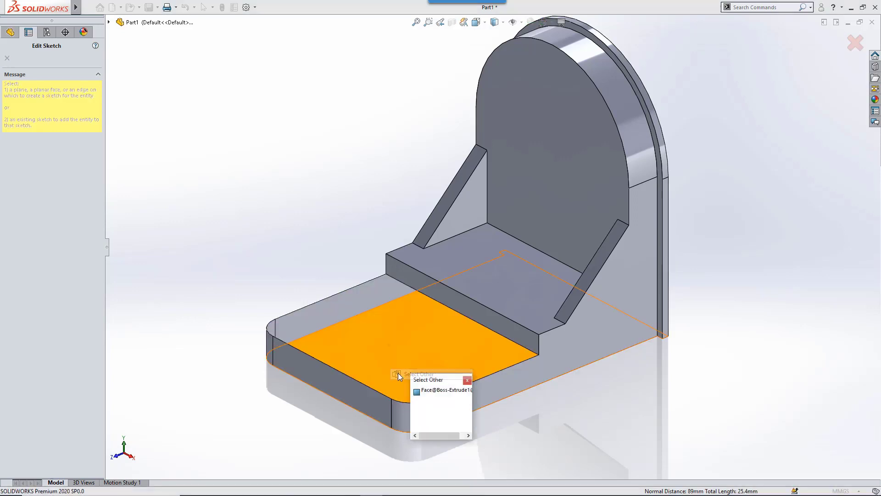
pyautogui.click(387, 359)
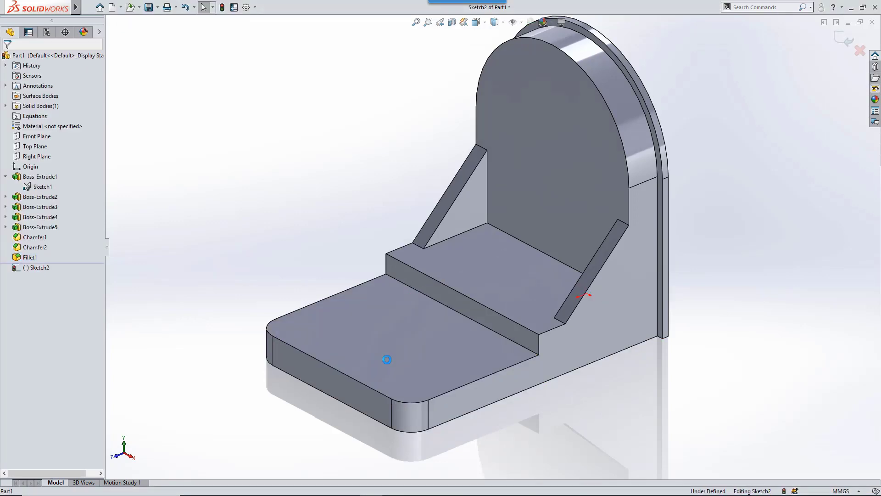
# Offset the tangent chain of the base's bottom side and front edges outward by 3 mm in the sketch
pyautogui.click(452, 420)
pyautogui.rightClick(451, 420)
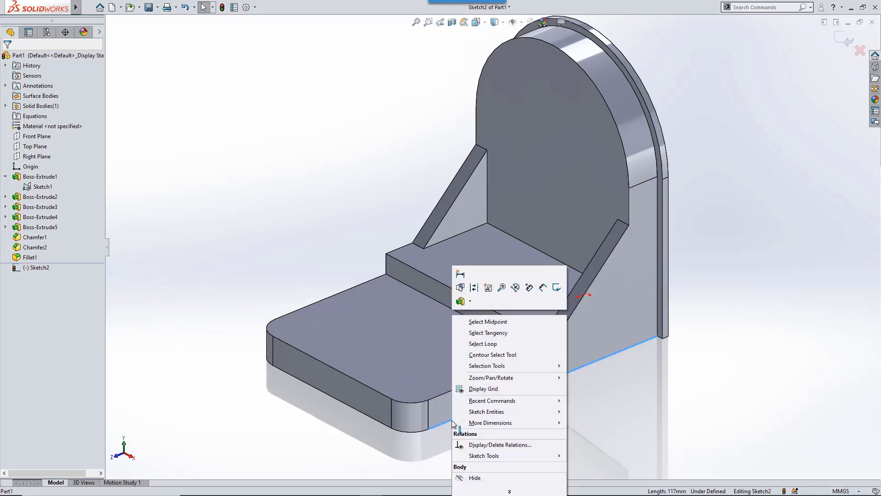
pyautogui.click(500, 334)
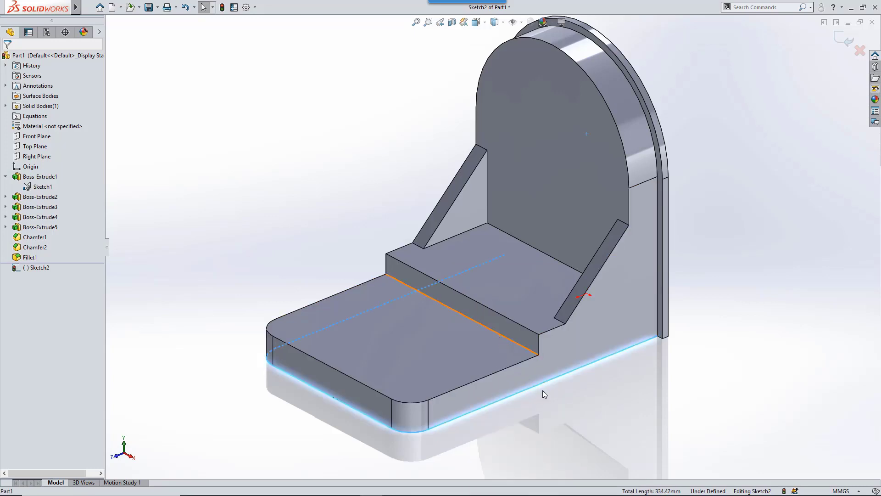
pyautogui.press('s')
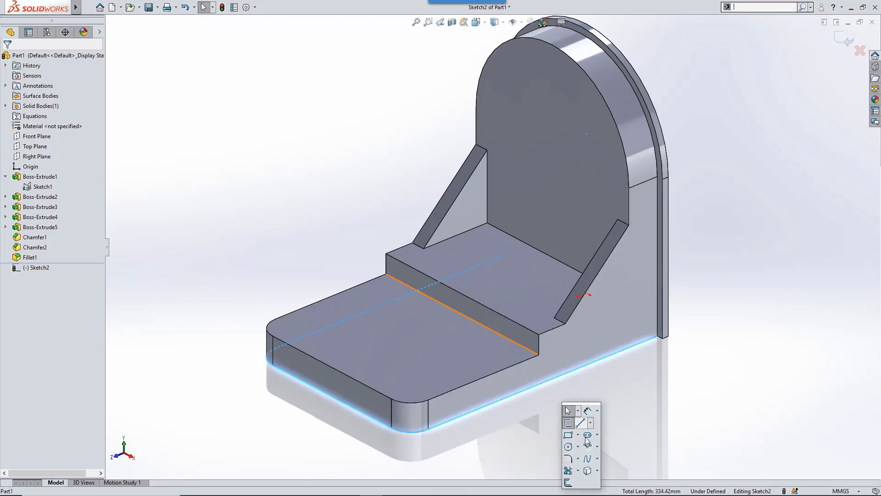
pyautogui.click(569, 482)
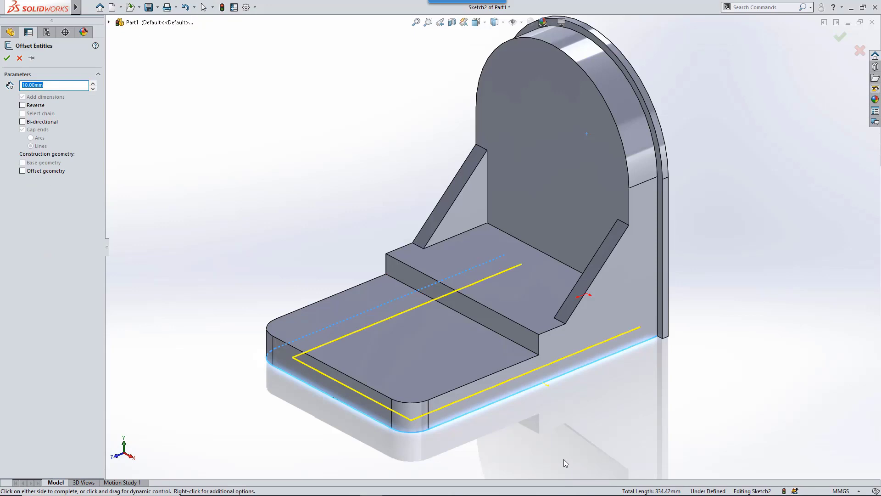
pyautogui.write('3')
pyautogui.press('Return')
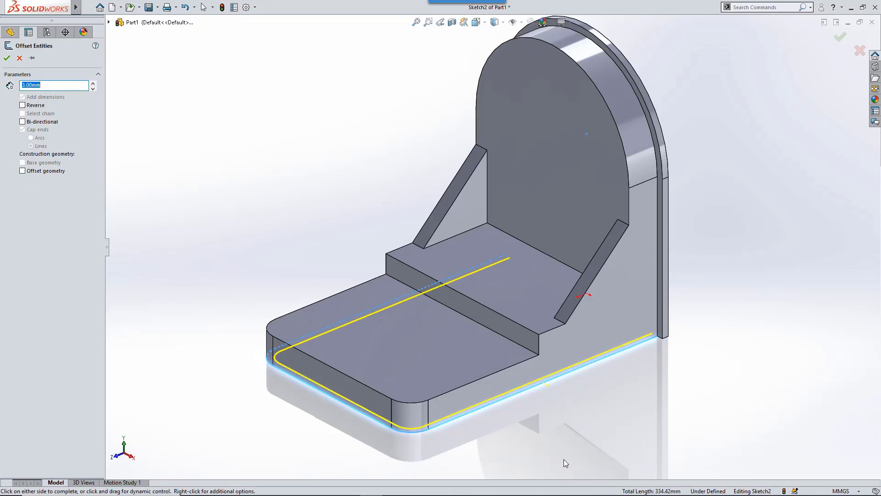
pyautogui.click(608, 398)
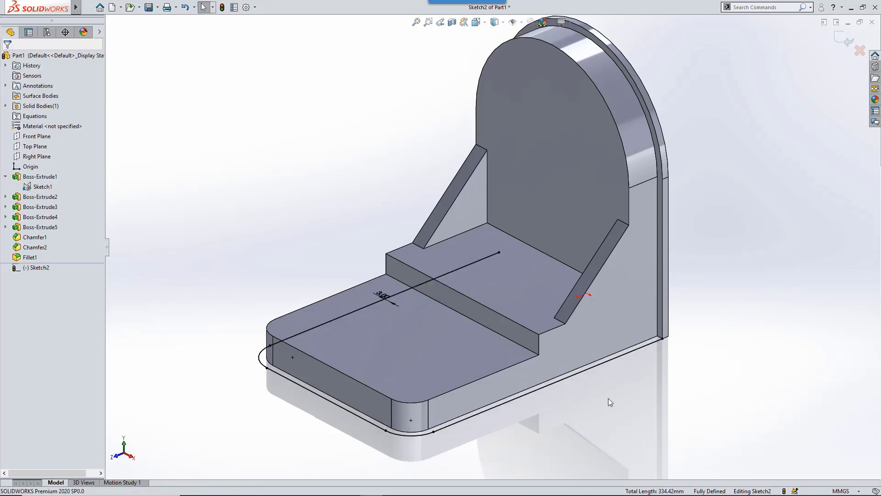
# Close the offset outline with a straight line between its two open rear endpoints and exit the sketch
pyautogui.press('s')
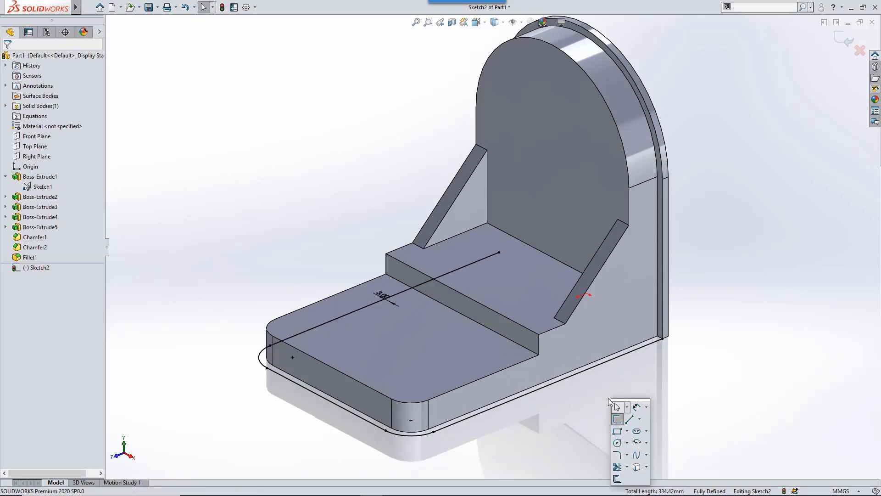
pyautogui.click(630, 419)
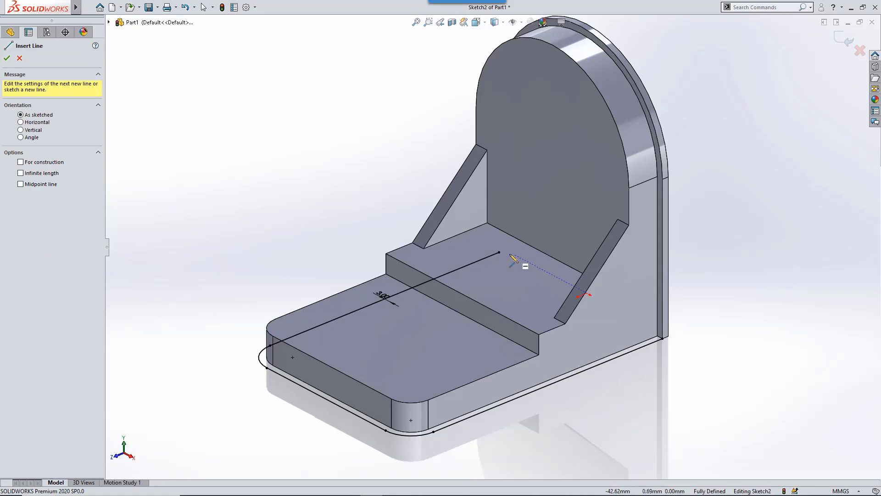
pyautogui.click(499, 252)
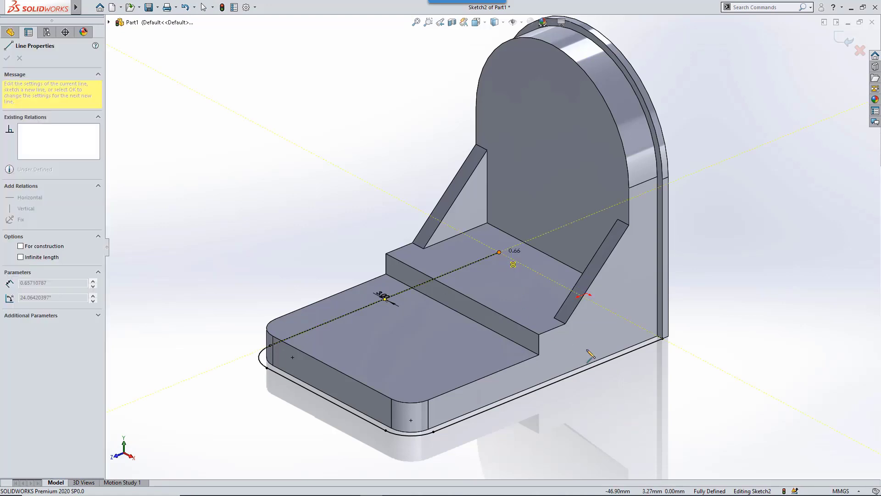
pyautogui.doubleClick(662, 338)
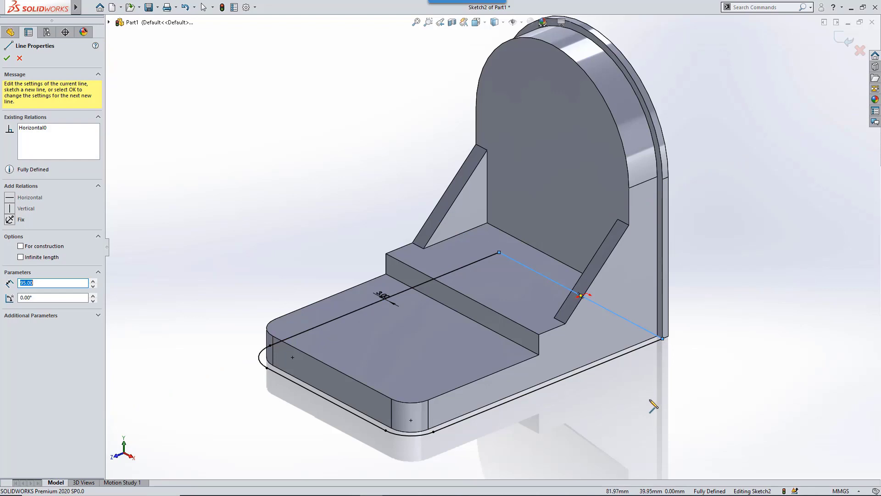
pyautogui.press('d')
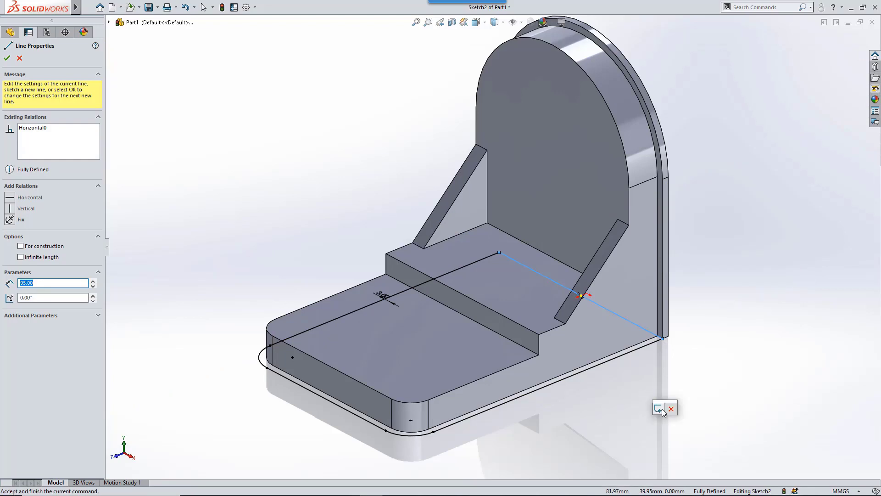
pyautogui.click(662, 407)
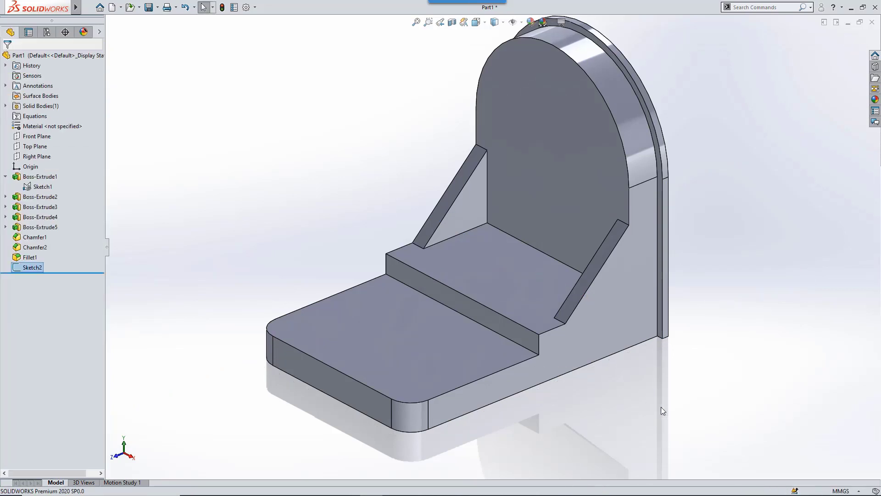
# Boss-extrude the closed bottom outline upward, in the reversed direction, to a blind depth of 3 mm, merged with the body
pyautogui.press('s')
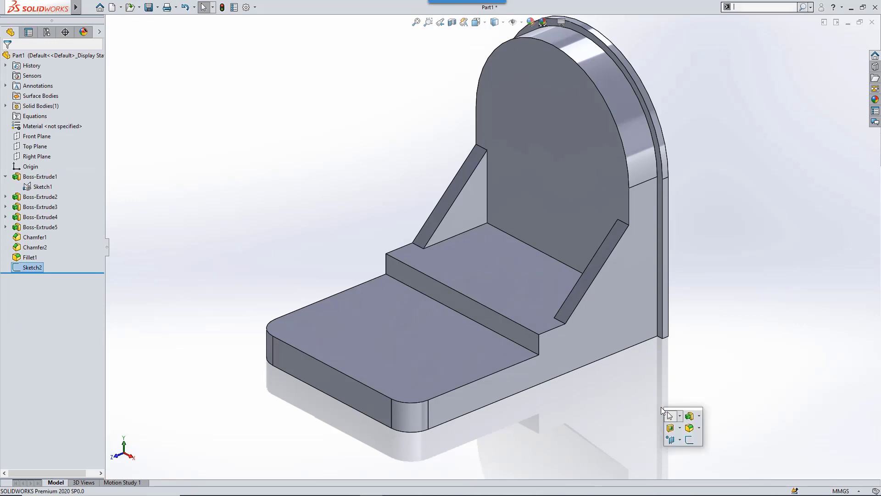
pyautogui.click(690, 415)
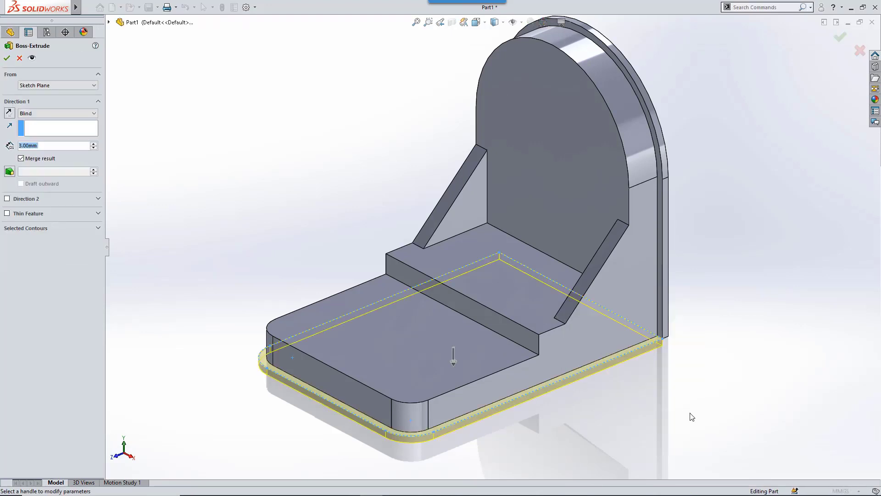
pyautogui.rightClick(726, 308)
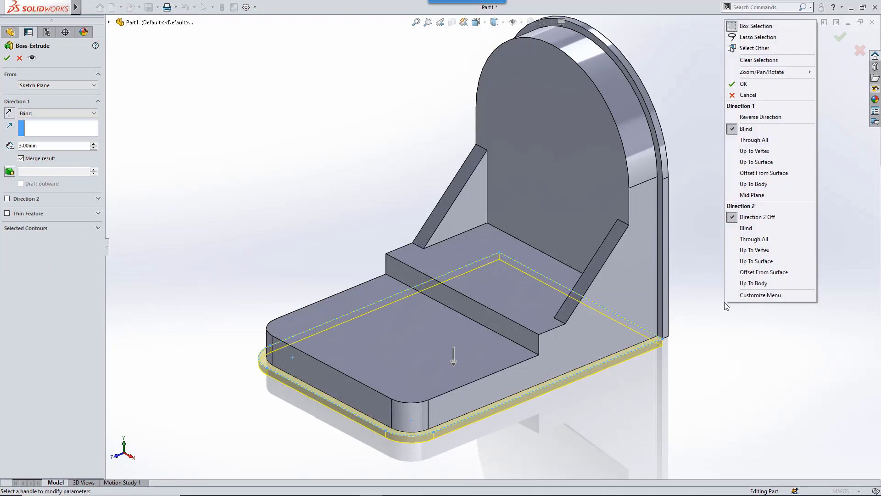
pyautogui.click(762, 116)
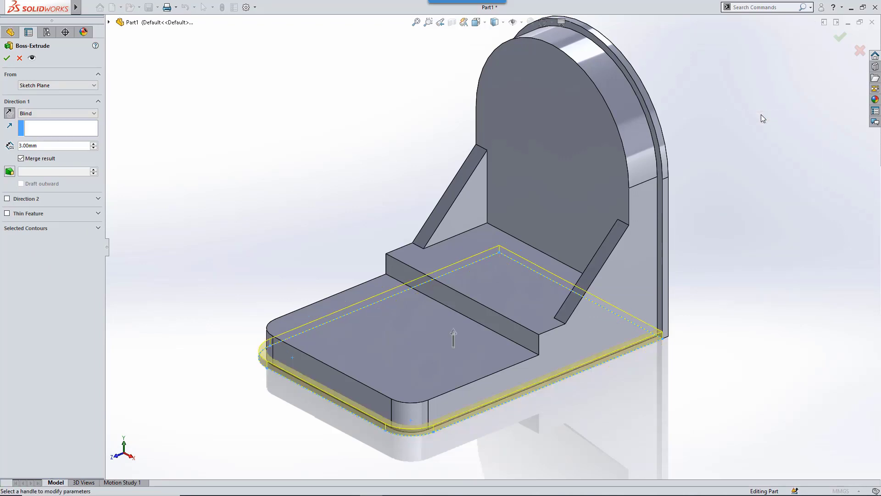
pyautogui.rightClick(762, 118)
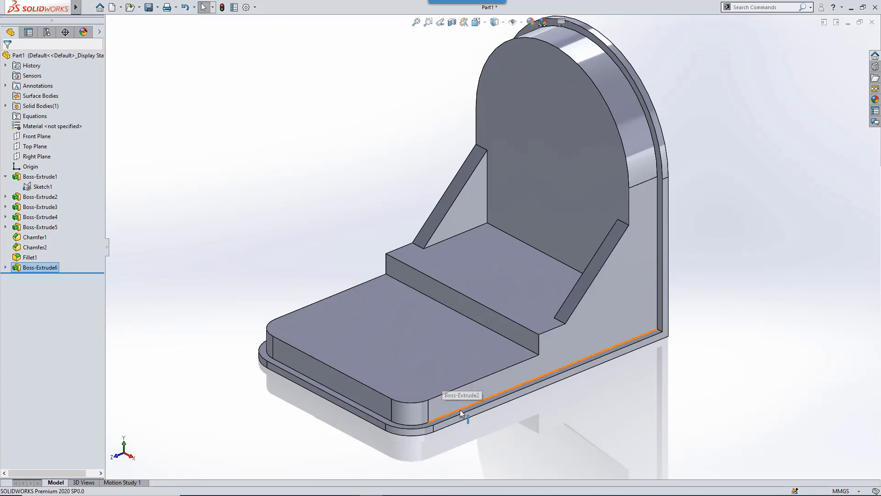
# Start a sketch on the narrow top face of the bottom flange and convert its long straight outer side edge into a sketch line
pyautogui.press('g')
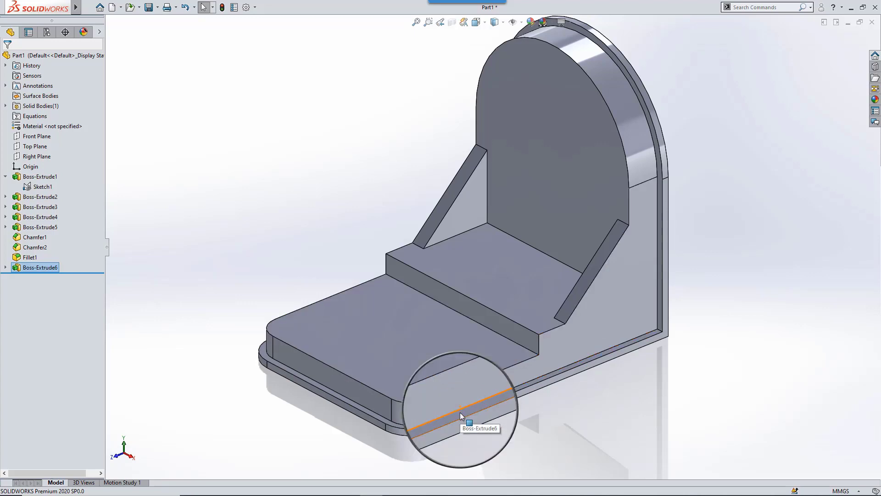
pyautogui.click(460, 412)
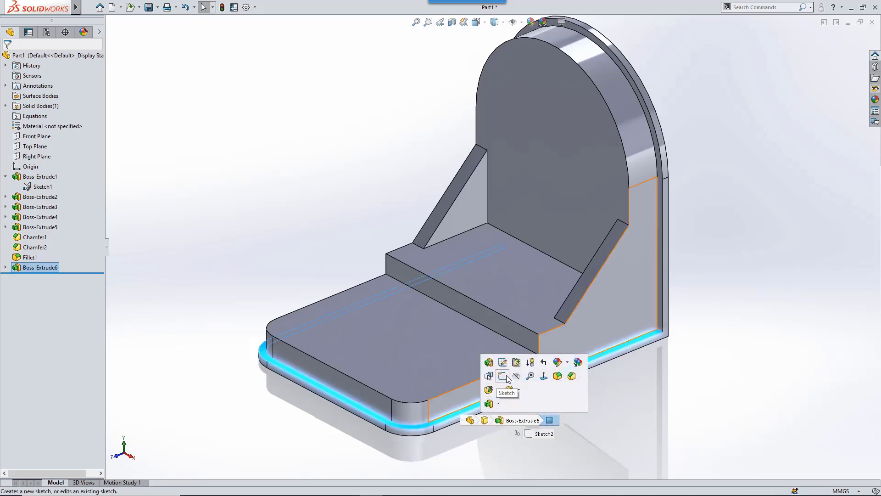
pyautogui.click(504, 376)
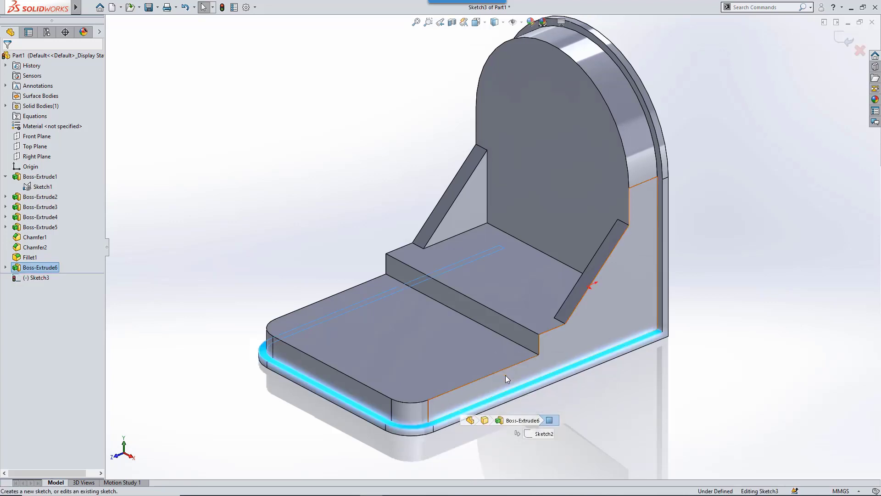
pyautogui.click(478, 407)
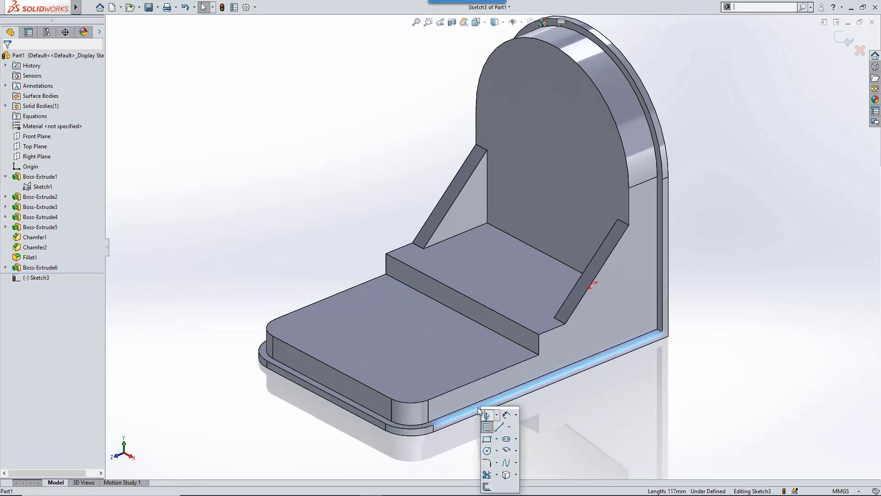
pyautogui.click(508, 475)
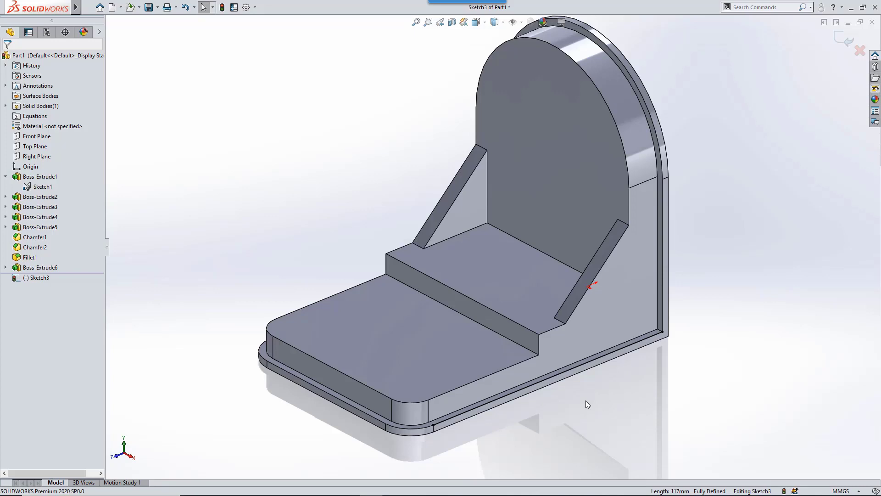
# Add a jog to the converted line with Jog Line, reaching about 32 mm into the base, about 10 mm from the line's front end
pyautogui.press('s')
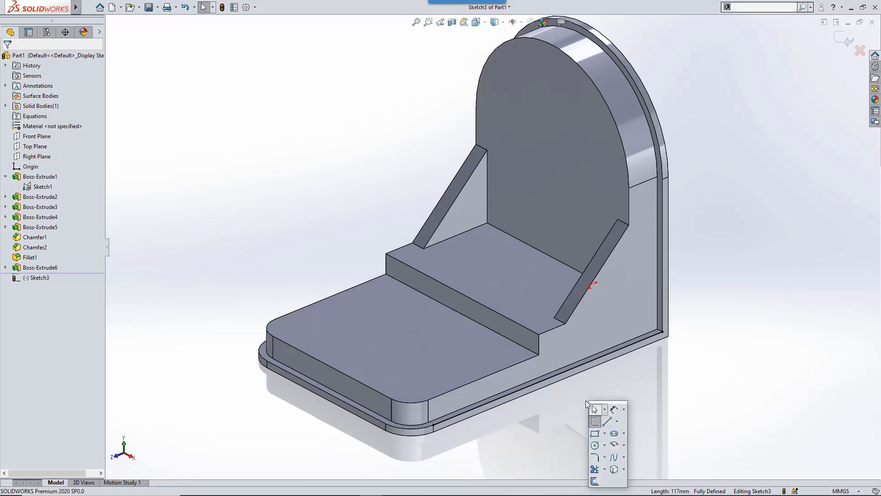
pyautogui.write('jog')
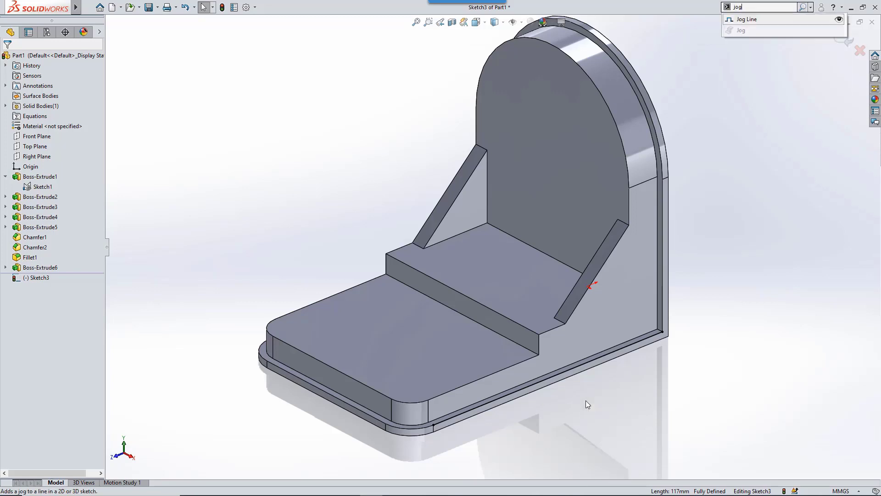
pyautogui.press('Return')
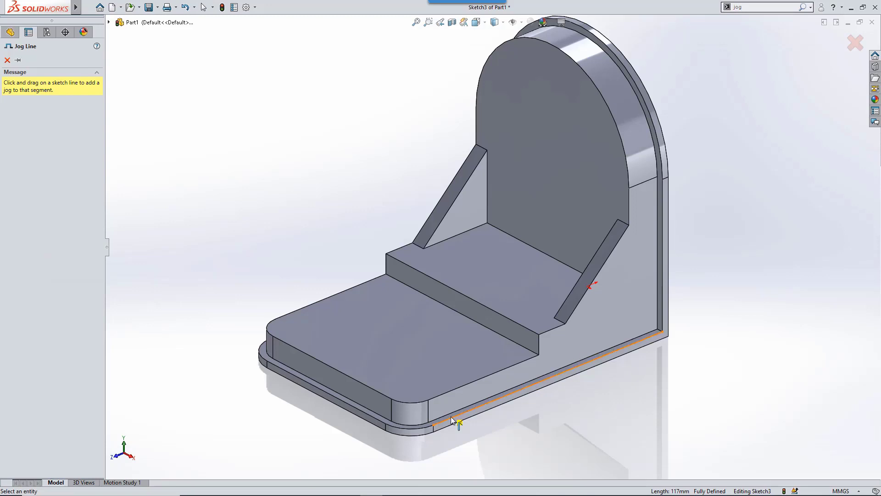
pyautogui.moveTo(451, 417)
pyautogui.mouseDown()
pyautogui.moveTo(464, 393)
pyautogui.moveTo(462, 365)
pyautogui.moveTo(446, 368)
pyautogui.mouseUp()
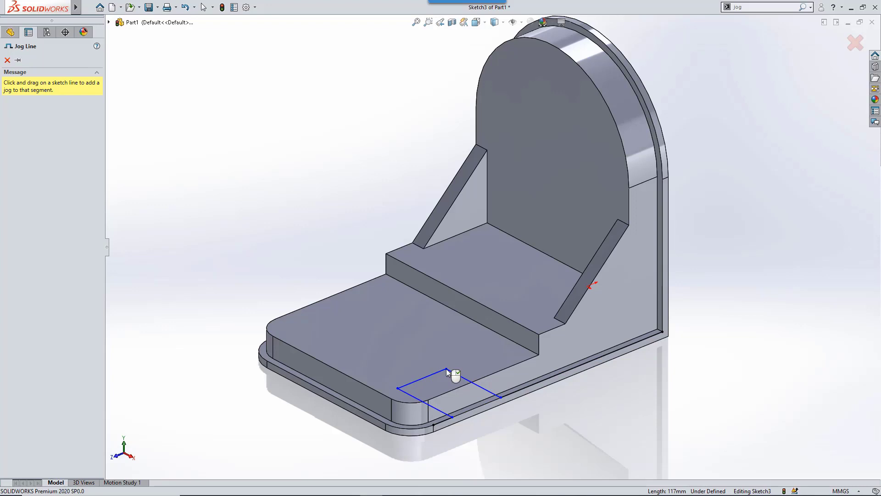
pyautogui.rightClick(446, 368)
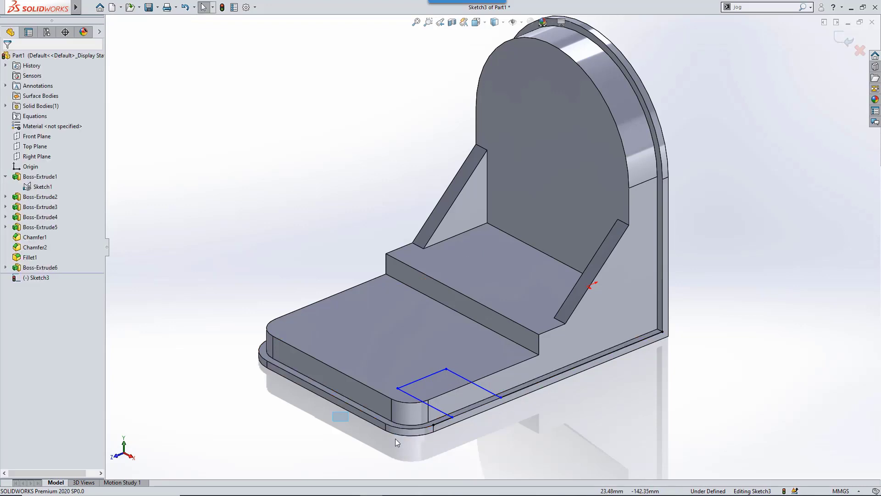
# Examine the remaining line segments on both sides of the jog and their sketch relations
pyautogui.moveTo(333, 412); pyautogui.dragTo(472, 449)
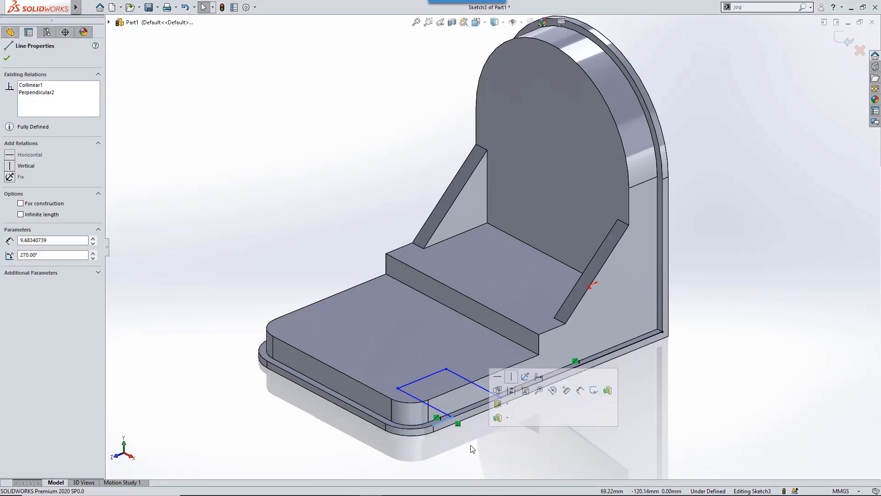
pyautogui.click(472, 448)
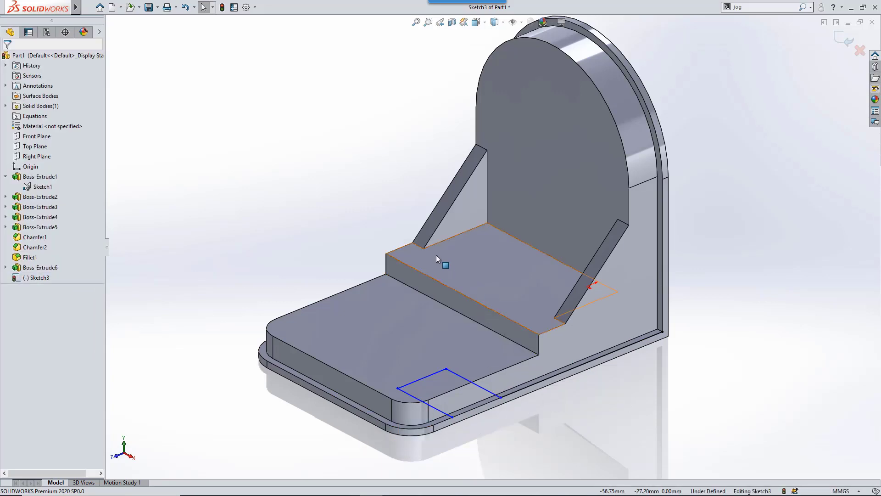
pyautogui.moveTo(442, 264); pyautogui.dragTo(679, 401)
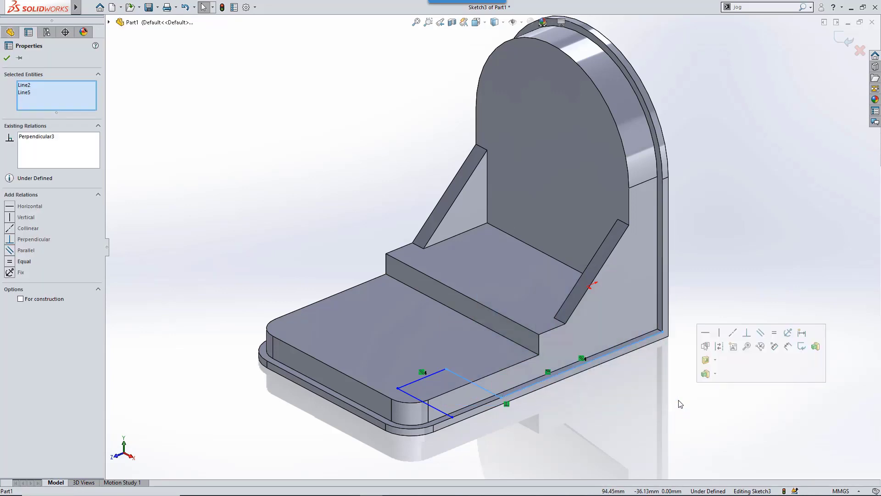
pyautogui.click(494, 393)
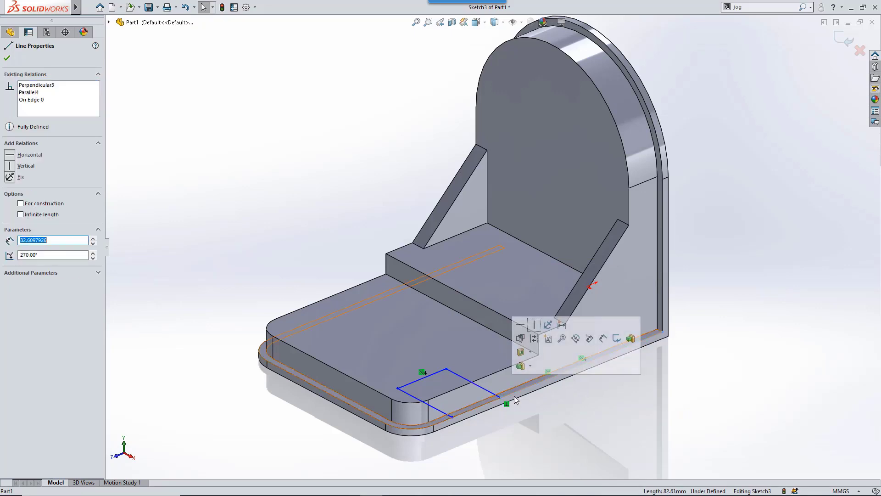
pyautogui.press('Escape')
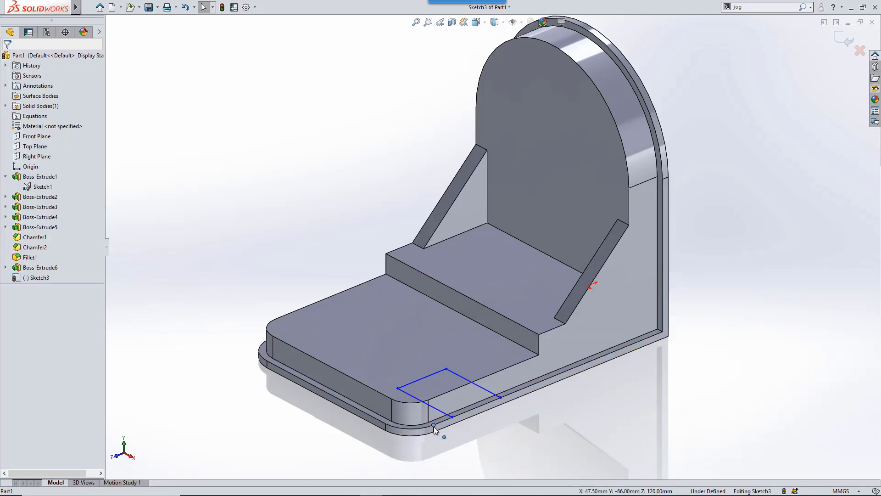
# Fully define the sketch with baseline horizontal and vertical dimensions measured from the flange edge's front vertex
pyautogui.rightClick(581, 401)
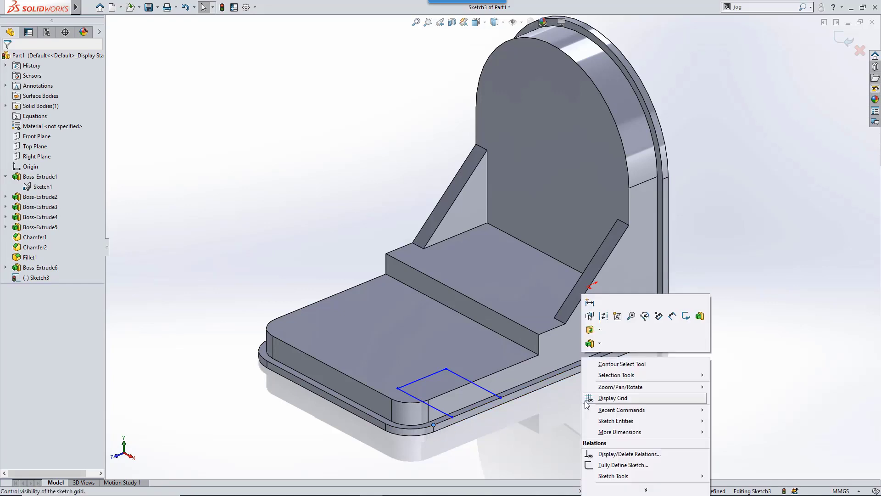
pyautogui.click(607, 465)
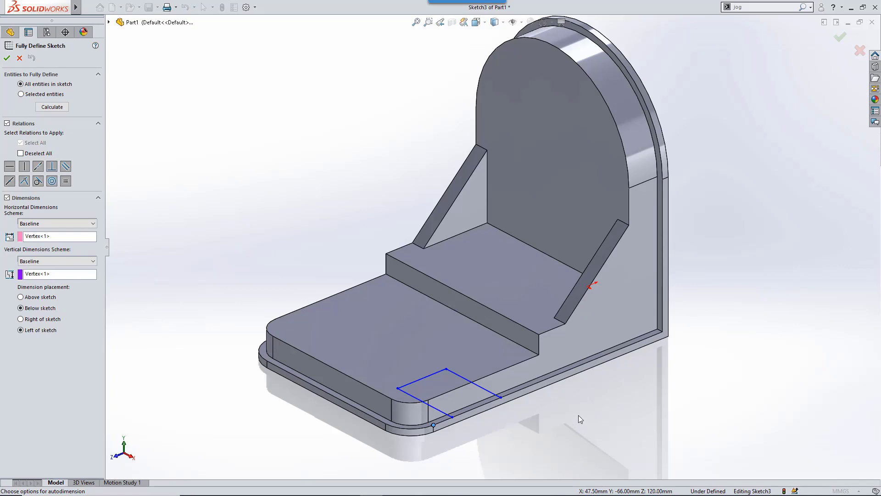
pyautogui.moveTo(578, 412)
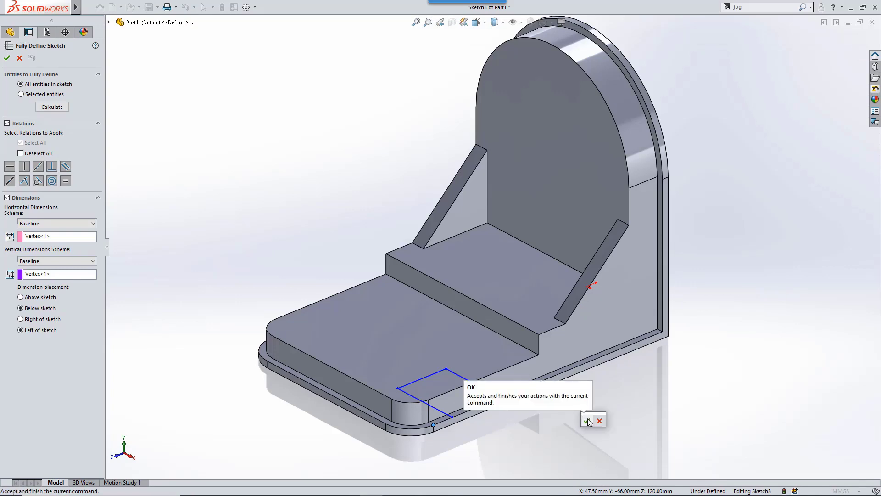
pyautogui.click(587, 419)
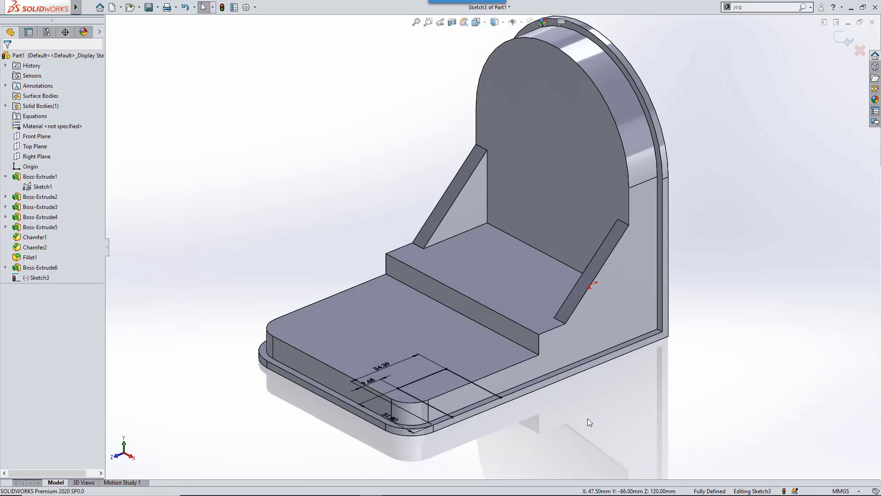
# Set the jog's near-side offset to 2 mm, its depth to 25 mm and its far-side offset to 25 mm
pyautogui.doubleClick(375, 384)
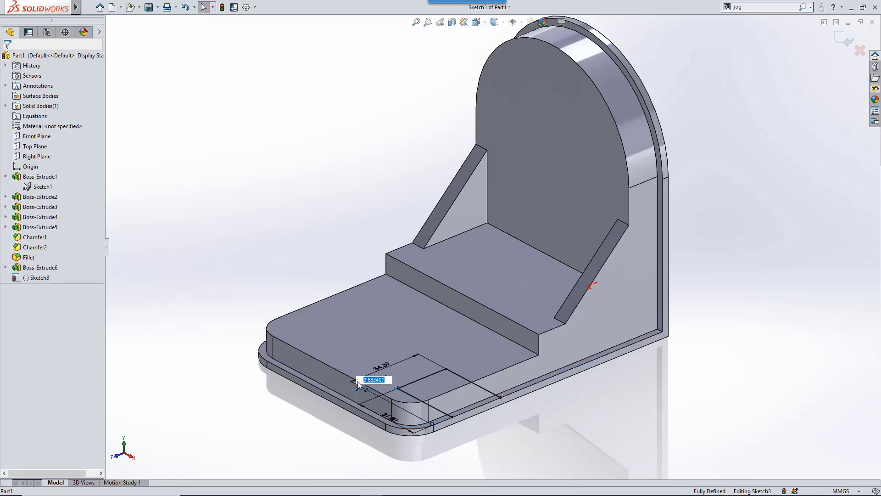
pyautogui.press('Return')
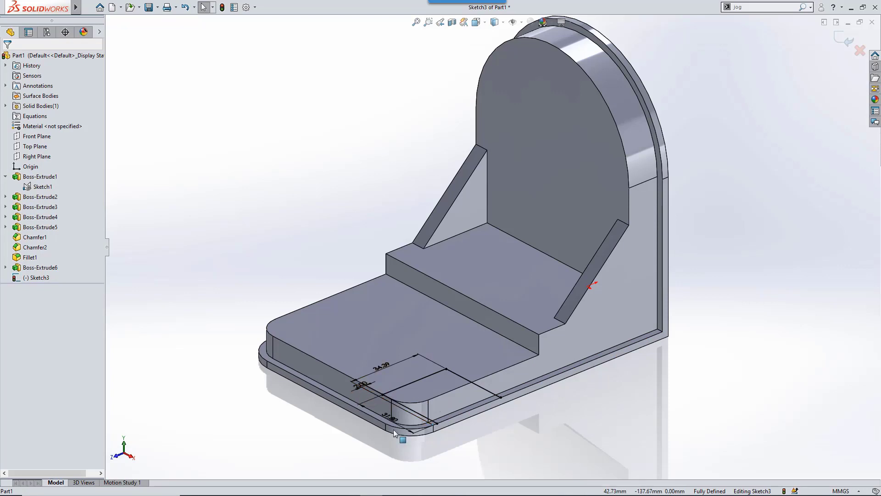
pyautogui.doubleClick(394, 420)
pyautogui.write('25')
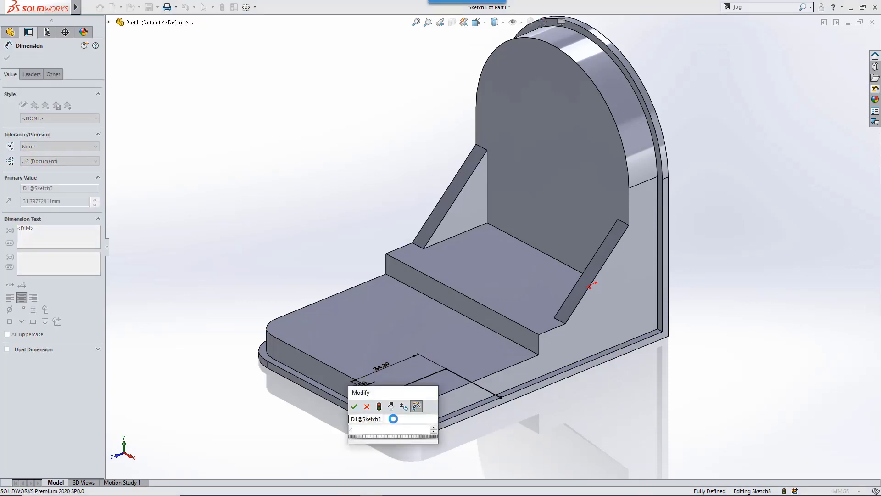
pyautogui.press('Return')
pyautogui.doubleClick(384, 370)
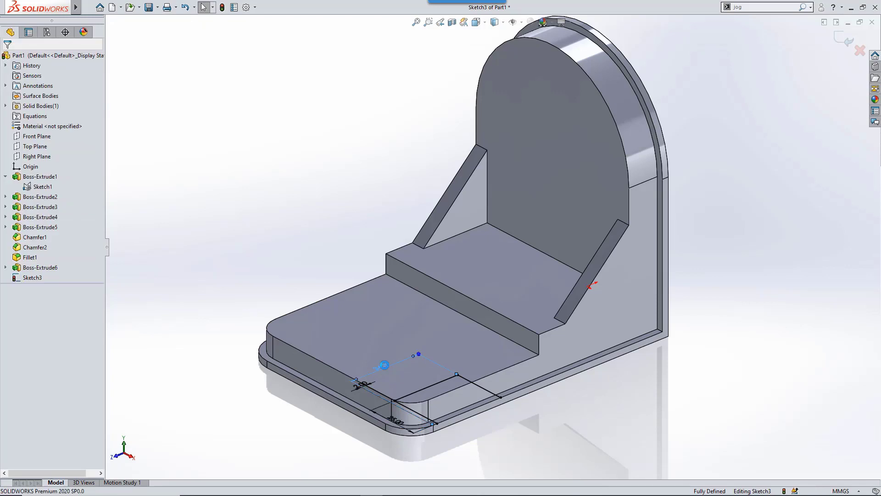
pyautogui.write('25')
pyautogui.press('Return')
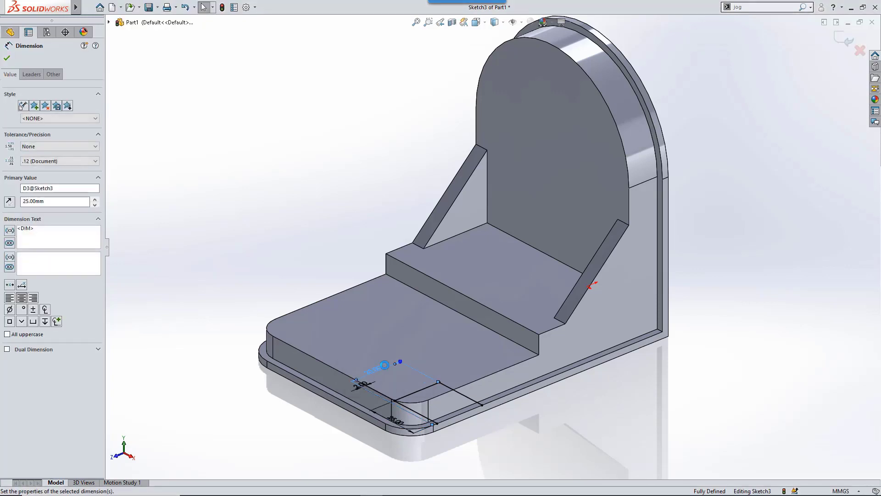
pyautogui.click(487, 449)
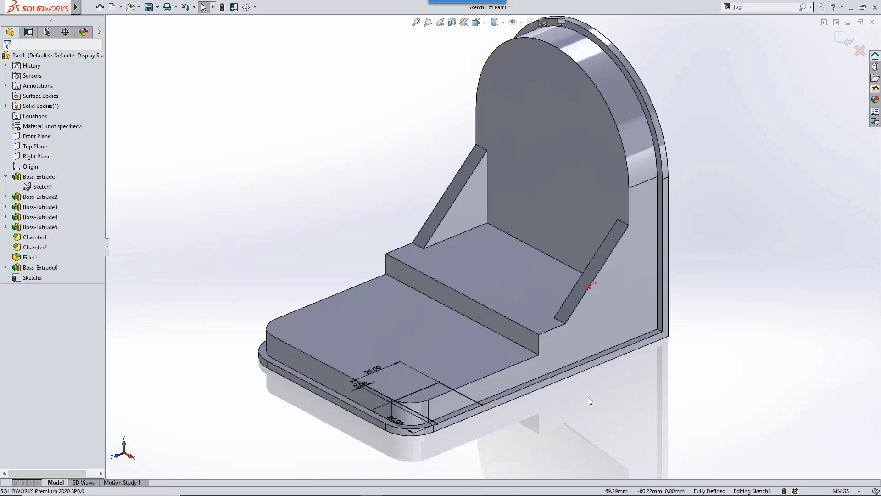
# Exit the sketch and cut-extrude the notch profile with Through All in both directions
pyautogui.press('d')
pyautogui.click(596, 406)
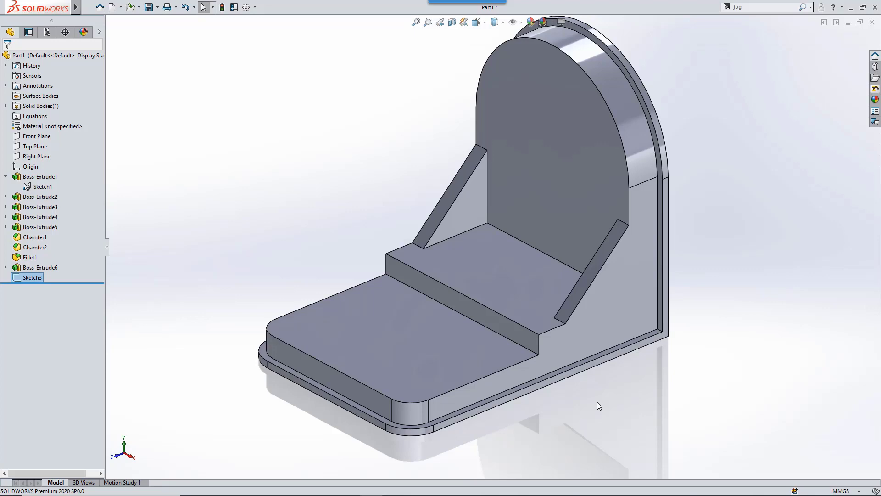
pyautogui.press('s')
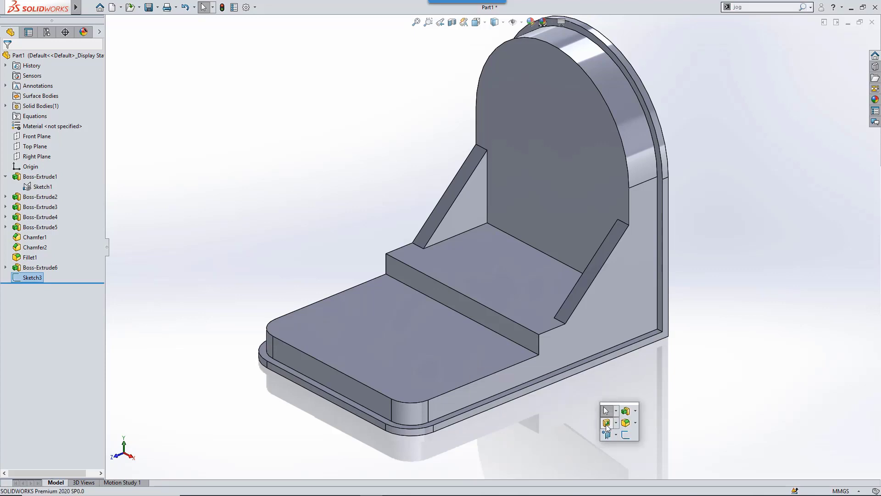
pyautogui.click(606, 422)
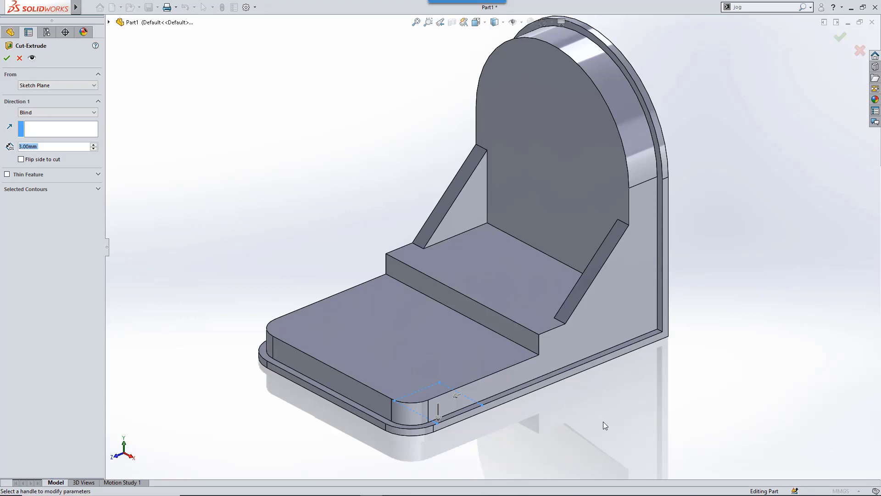
pyautogui.rightClick(612, 376)
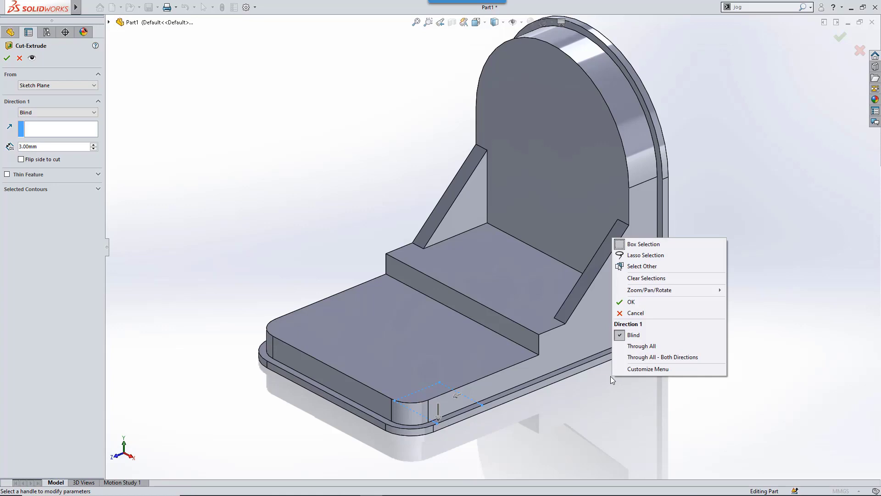
pyautogui.click(659, 357)
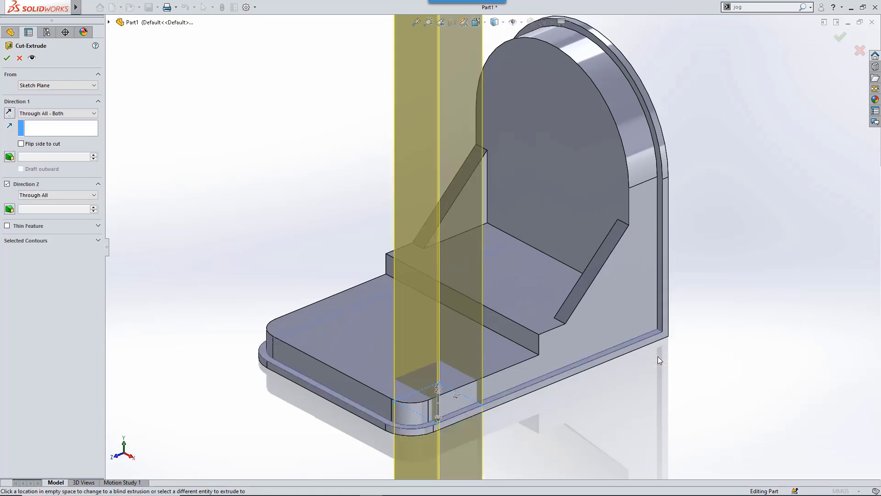
pyautogui.press('Return')
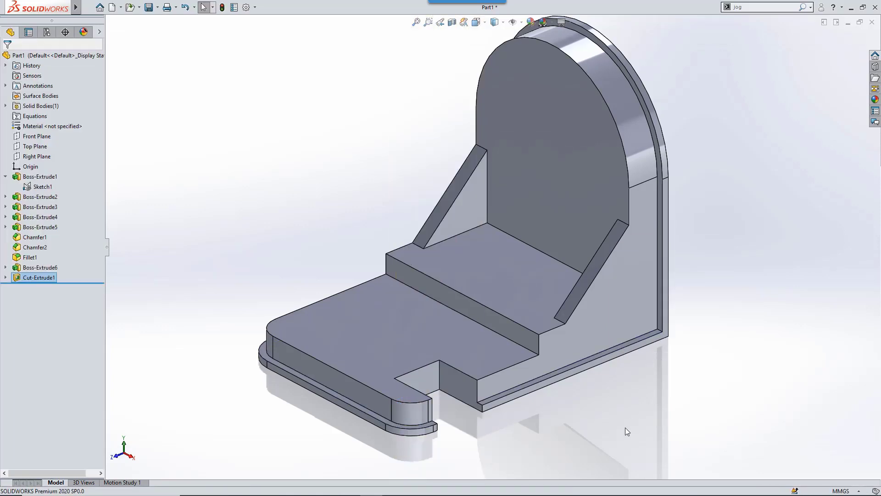
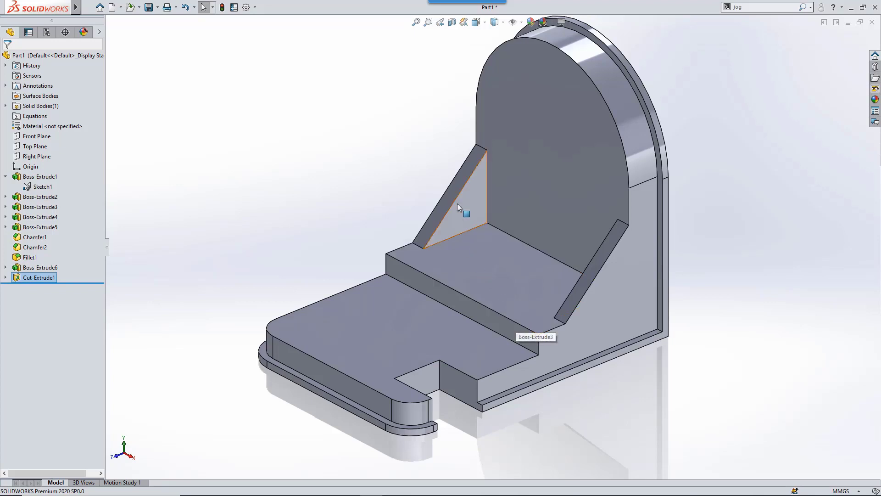
# Start a fillet with a 6.35 mm radius on the four end edges of the two sloped gussets
pyautogui.click(483, 149)
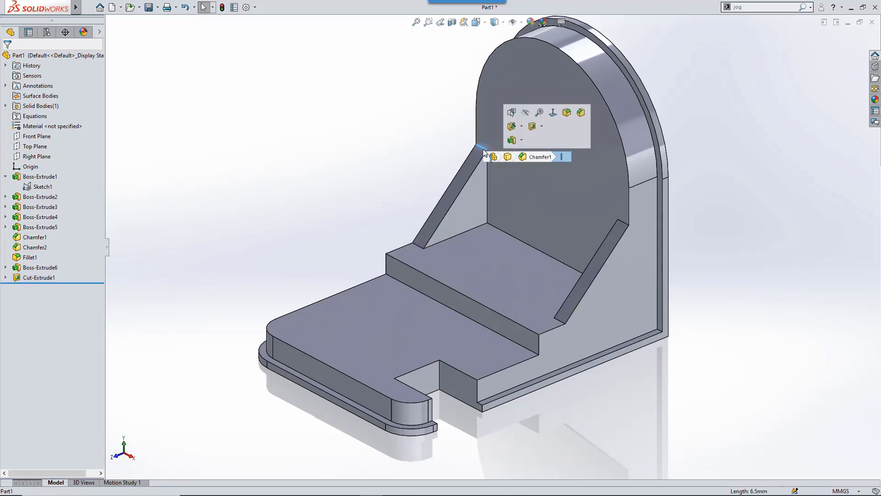
pyautogui.click(568, 113)
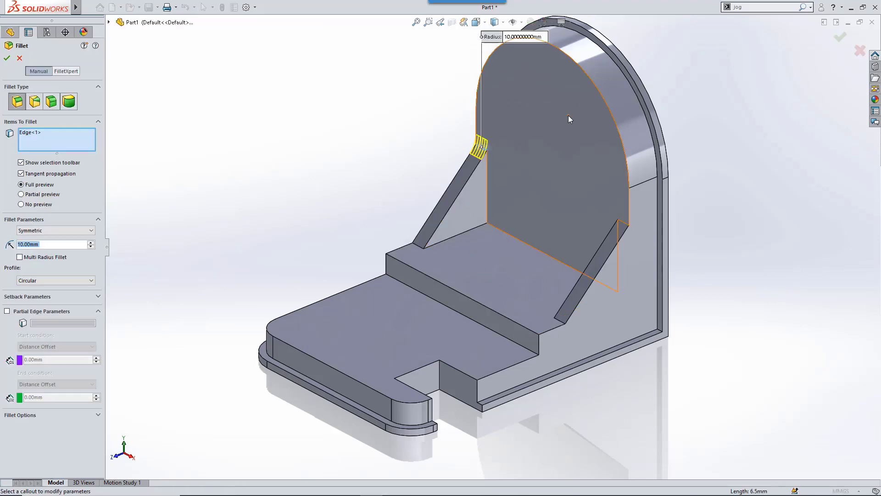
pyautogui.write('6.3')
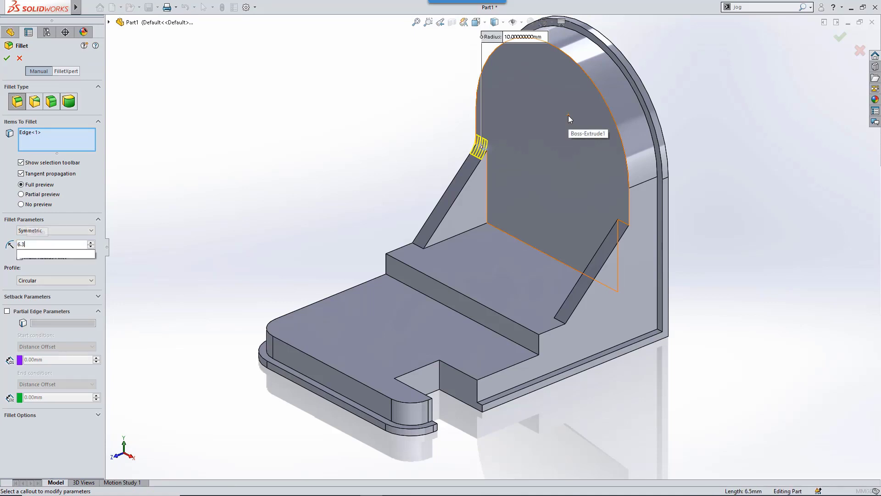
pyautogui.write('5')
pyautogui.press('Return')
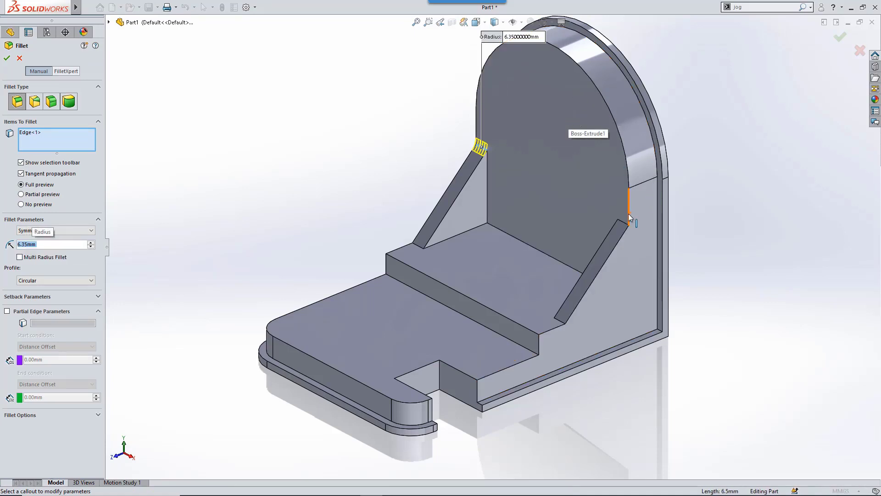
pyautogui.click(560, 319)
pyautogui.click(419, 246)
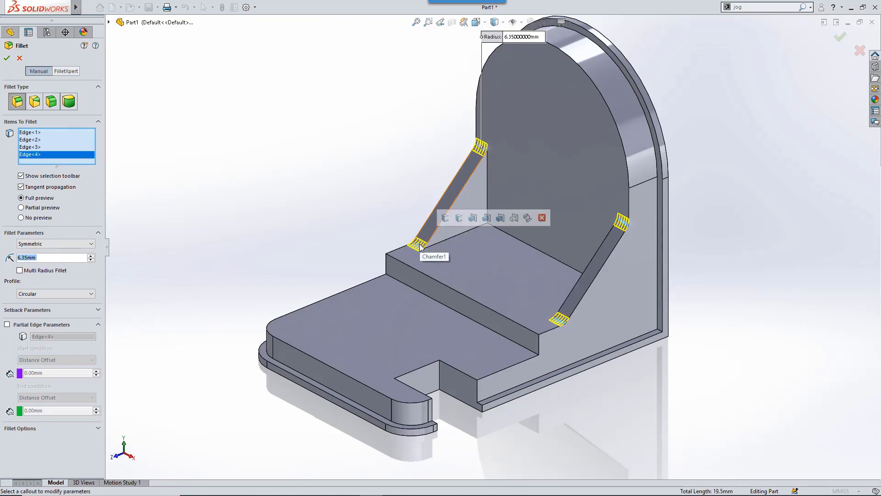
# Enable multiple radii and add the inner base edges of both gussets to the fillet with a 12.7 mm radius
pyautogui.click(444, 243)
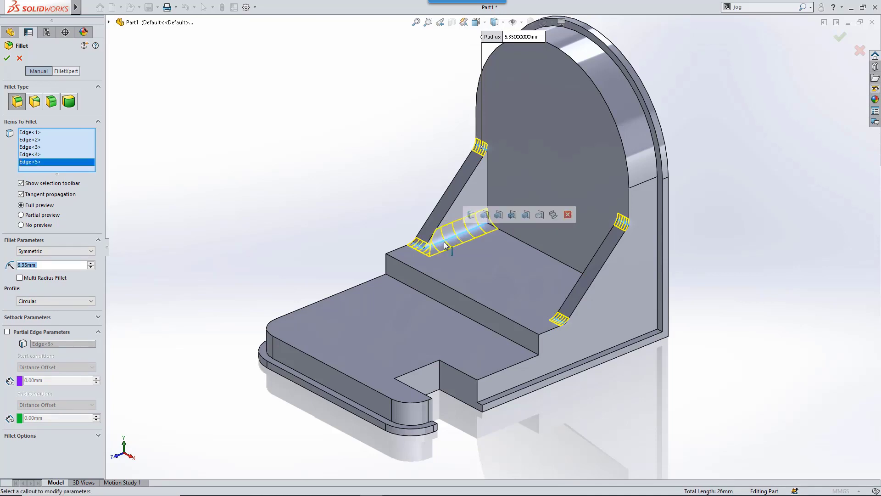
pyautogui.rightClick(334, 197)
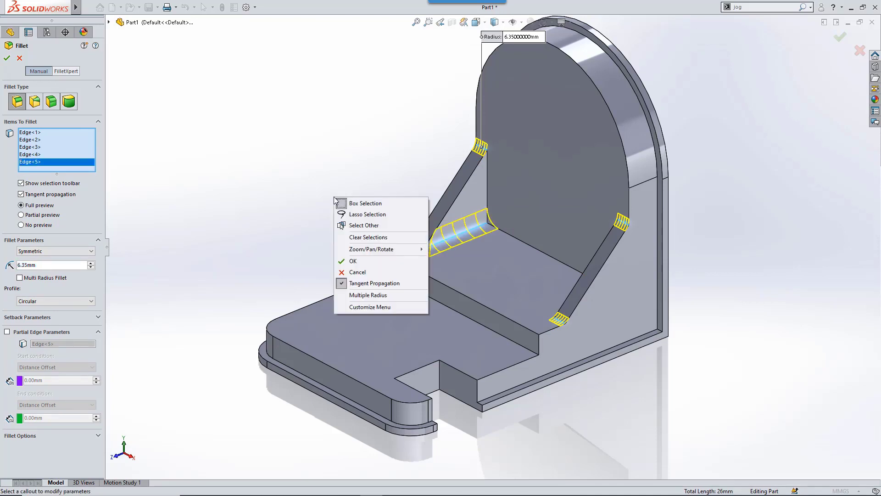
pyautogui.click(367, 296)
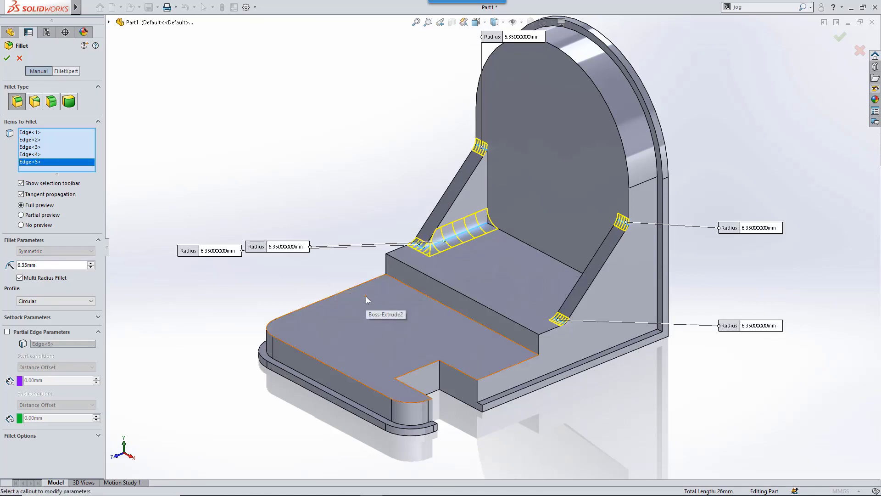
pyautogui.click(354, 179)
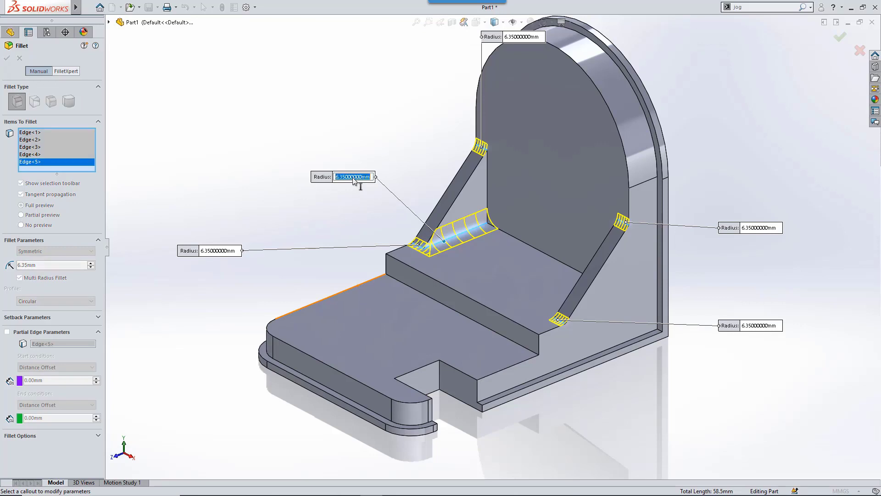
pyautogui.write('12.7')
pyautogui.press('Return')
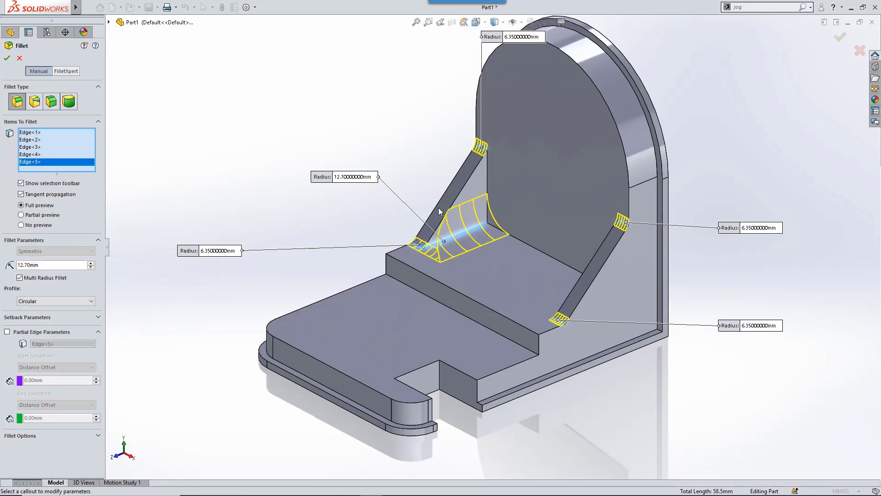
pyautogui.click(585, 308)
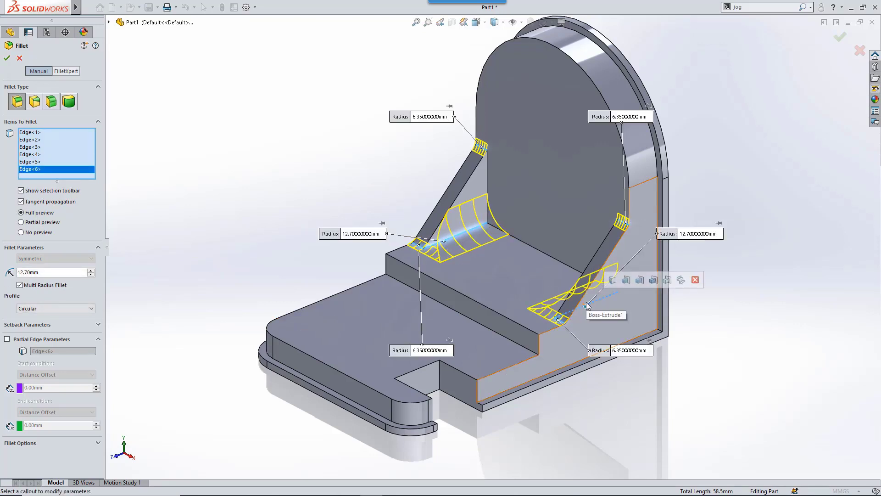
# Add the flange's lower rear corner edges on both sides with a 3 mm radius and complete the fillet
pyautogui.click(659, 331)
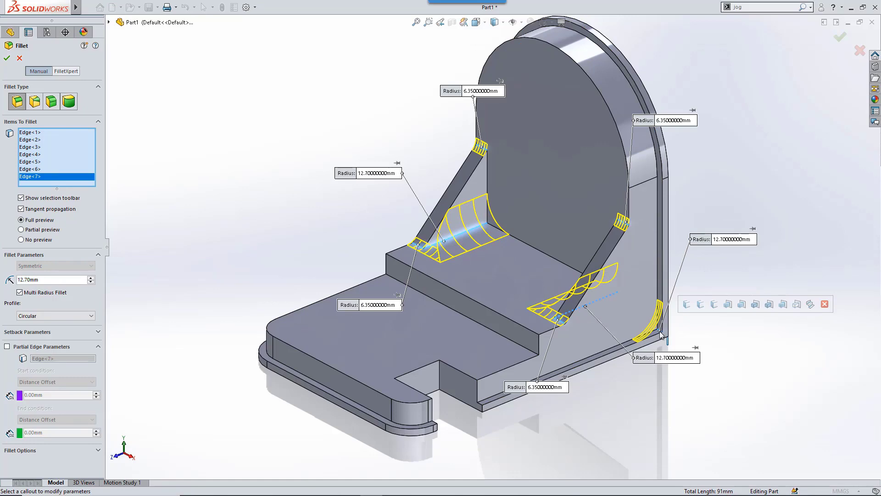
pyautogui.click(729, 240)
pyautogui.write('3')
pyautogui.press('Return')
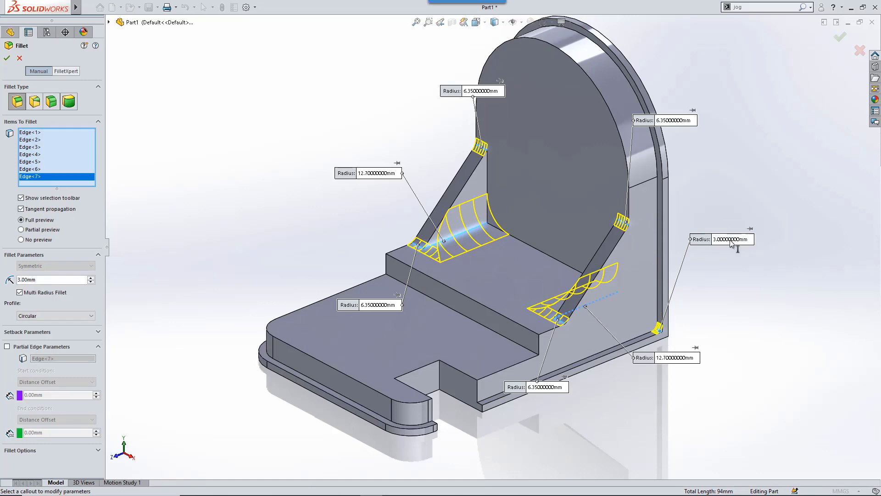
pyautogui.moveTo(584, 396); pyautogui.dragTo(663, 389, button='middle')
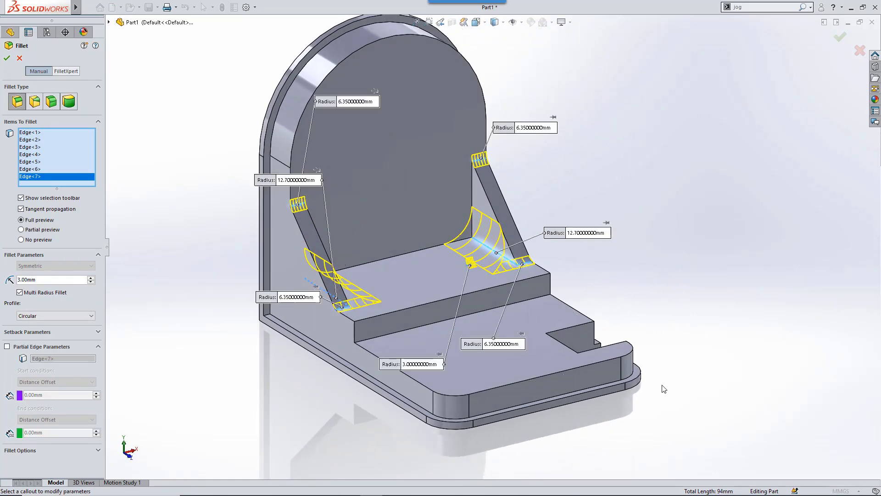
pyautogui.click(268, 315)
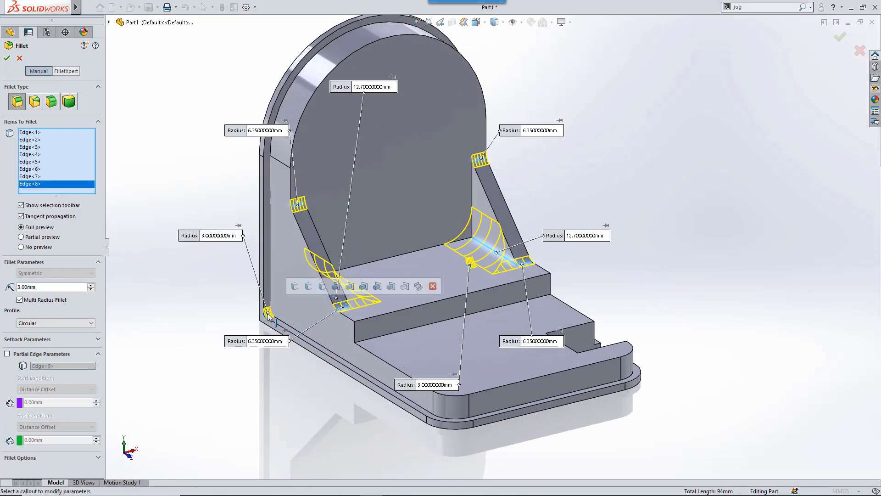
pyautogui.rightClick(195, 282)
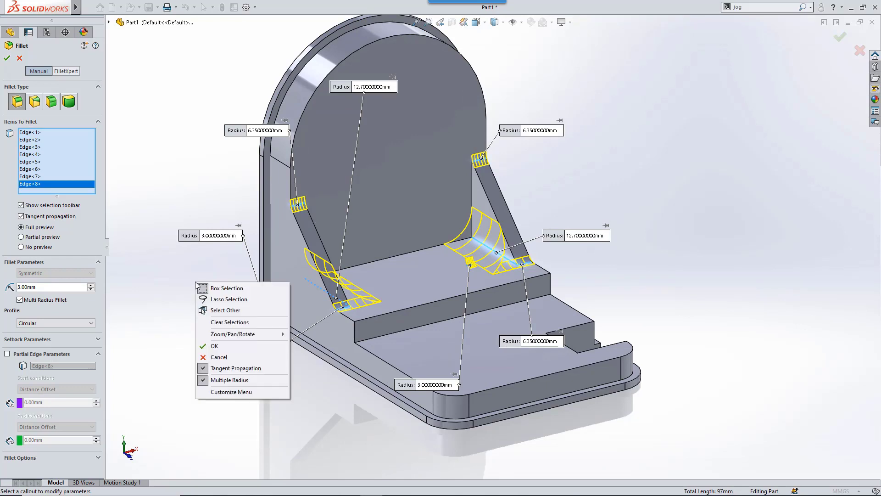
pyautogui.click(214, 346)
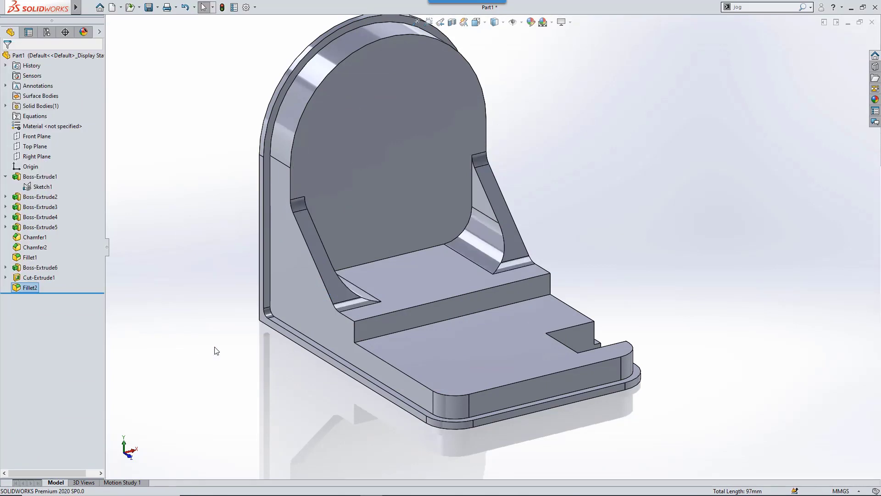
# Customize the graphics area context toolbar of the upright plate's front face by removing its three flyout commands
pyautogui.moveTo(583, 330); pyautogui.dragTo(485, 342, button='middle')
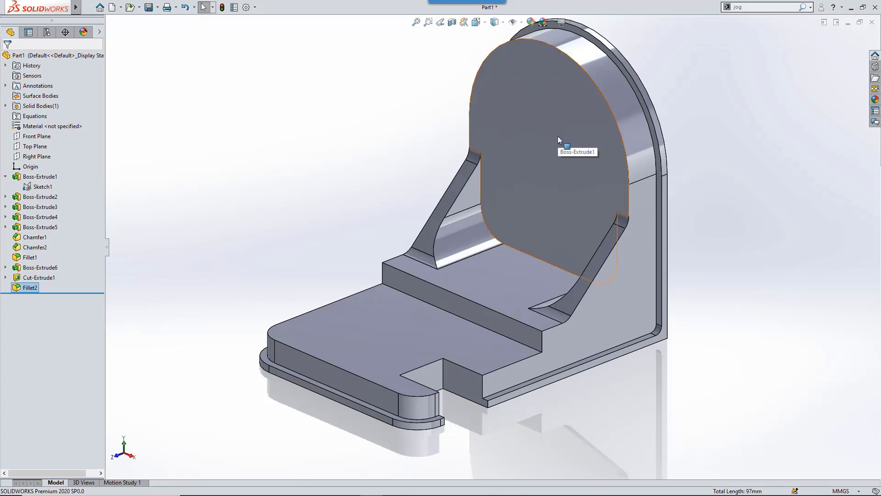
pyautogui.keyDown('ctrl'); pyautogui.moveTo(555, 169); pyautogui.dragTo(524, 193, button='middle'); pyautogui.keyUp('ctrl')
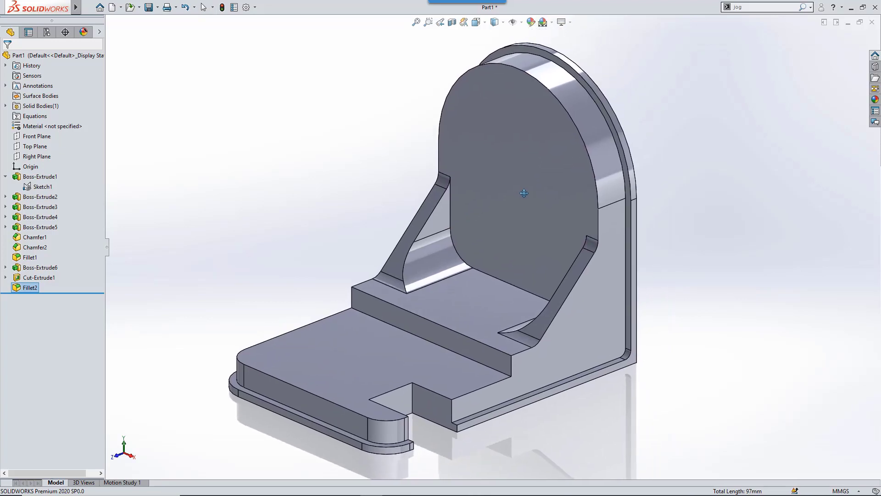
pyautogui.click(496, 159)
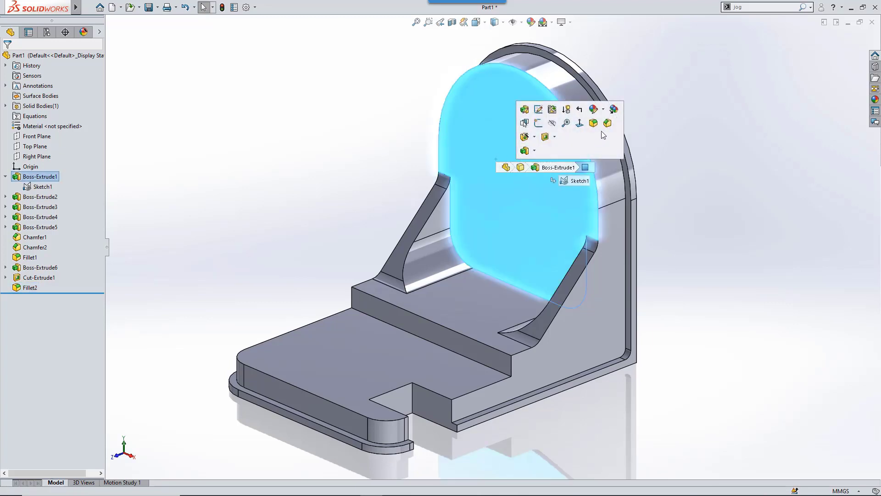
pyautogui.rightClick(588, 141)
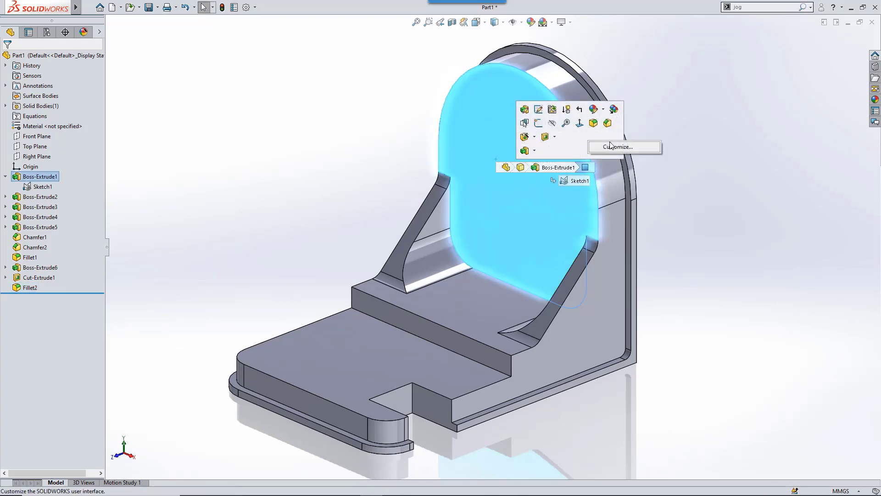
pyautogui.click(613, 145)
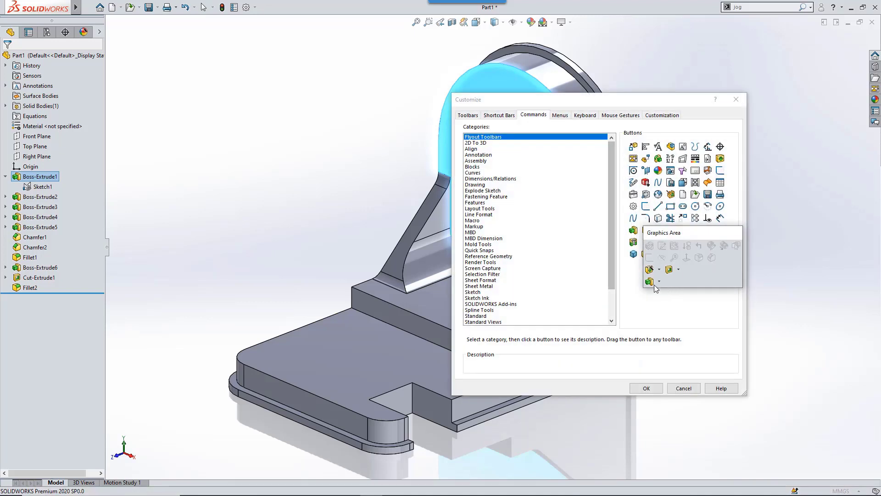
pyautogui.moveTo(649, 282); pyautogui.dragTo(643, 303)
pyautogui.moveTo(669, 270); pyautogui.dragTo(664, 304)
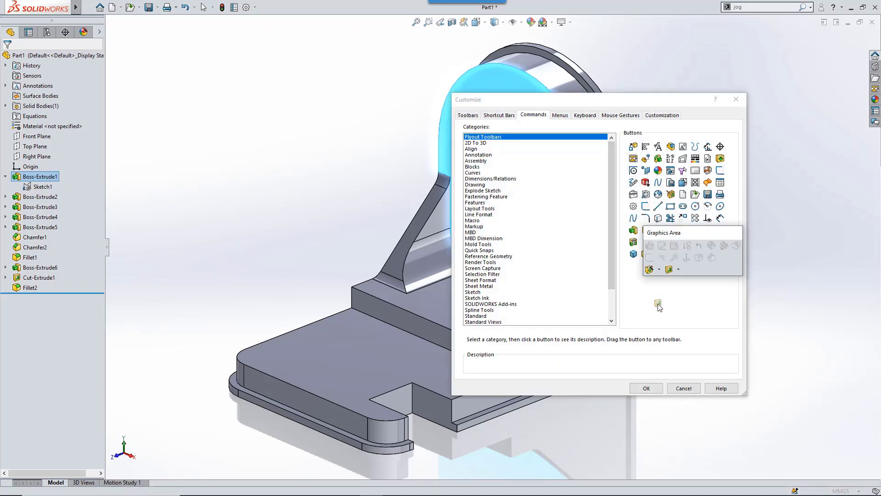
pyautogui.moveTo(649, 270); pyautogui.dragTo(654, 301)
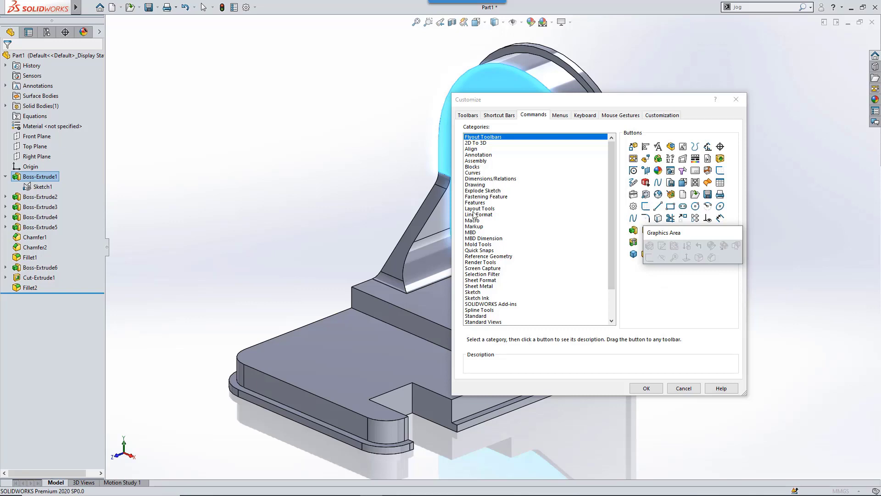
# Add the single Hole Wizard command from the Features category to the graphics area context toolbar
pyautogui.click(474, 202)
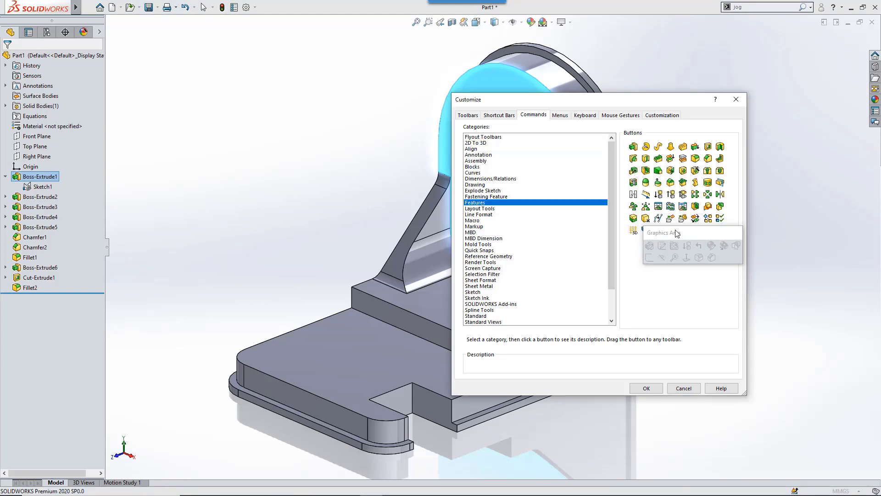
pyautogui.moveTo(677, 233); pyautogui.dragTo(664, 267)
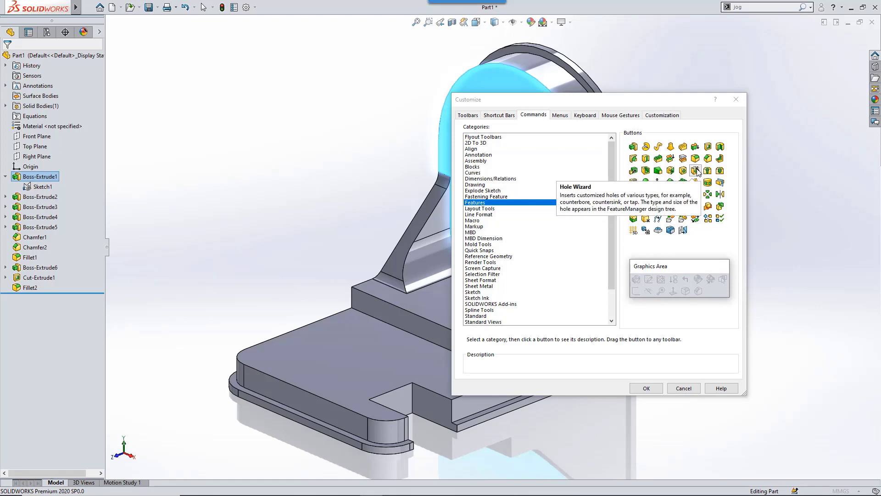
pyautogui.moveTo(696, 171); pyautogui.dragTo(707, 292)
pyautogui.click(647, 388)
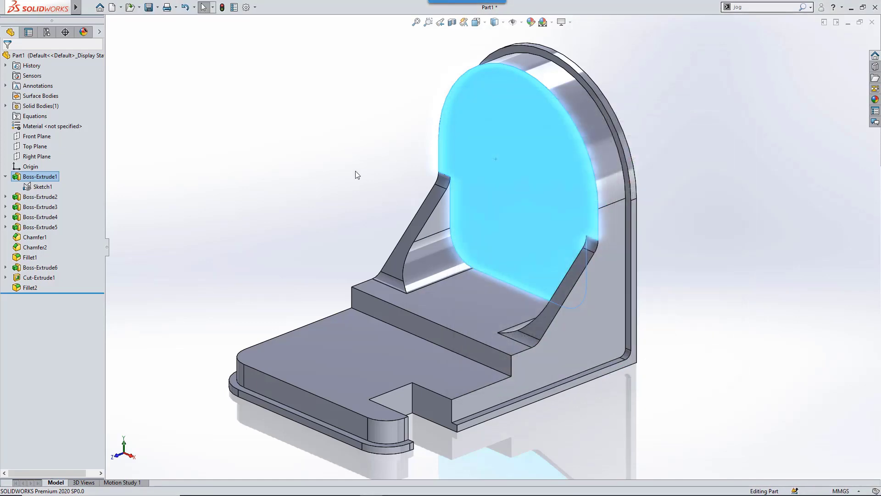
# Replace the context toolbar's single Hole Wizard command with the Hole Wizard flyout from the Flyout Toolbars category
pyautogui.click(471, 170)
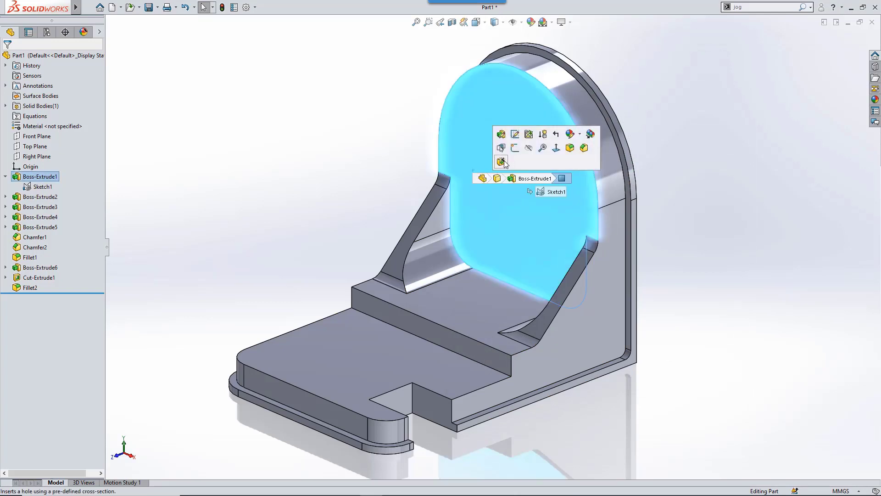
pyautogui.rightClick(518, 159)
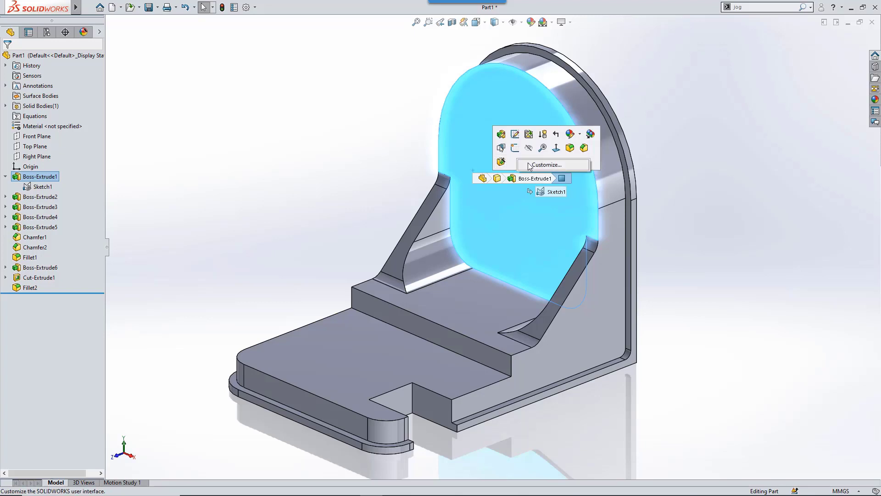
pyautogui.click(530, 165)
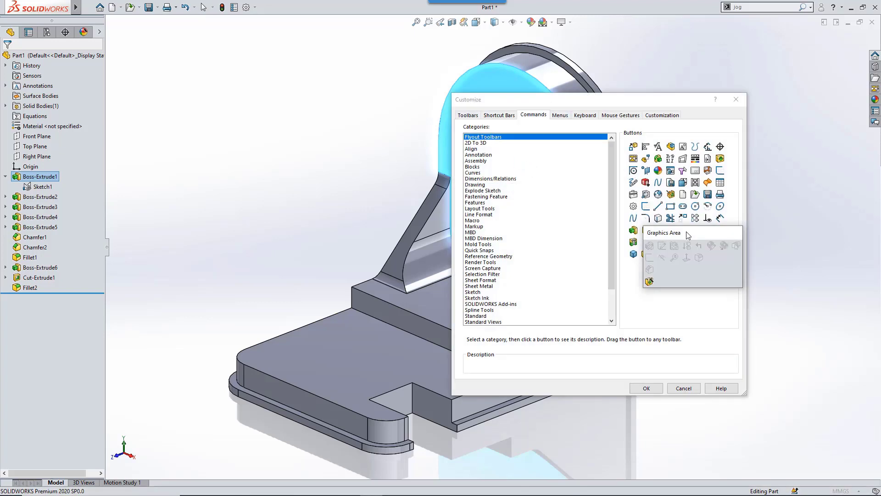
pyautogui.moveTo(689, 240); pyautogui.dragTo(680, 280)
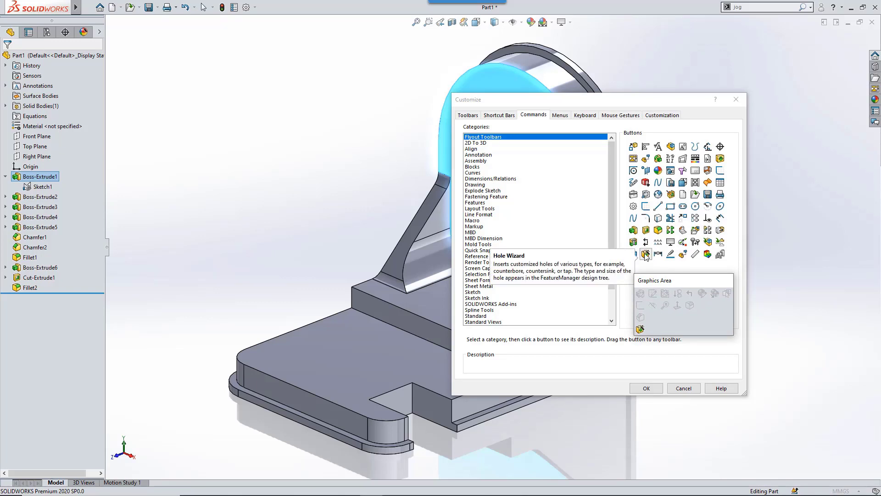
pyautogui.moveTo(640, 329)
pyautogui.mouseDown()
pyautogui.moveTo(637, 266)
pyautogui.moveTo(647, 258)
pyautogui.moveTo(653, 320)
pyautogui.mouseUp()
pyautogui.click(646, 387)
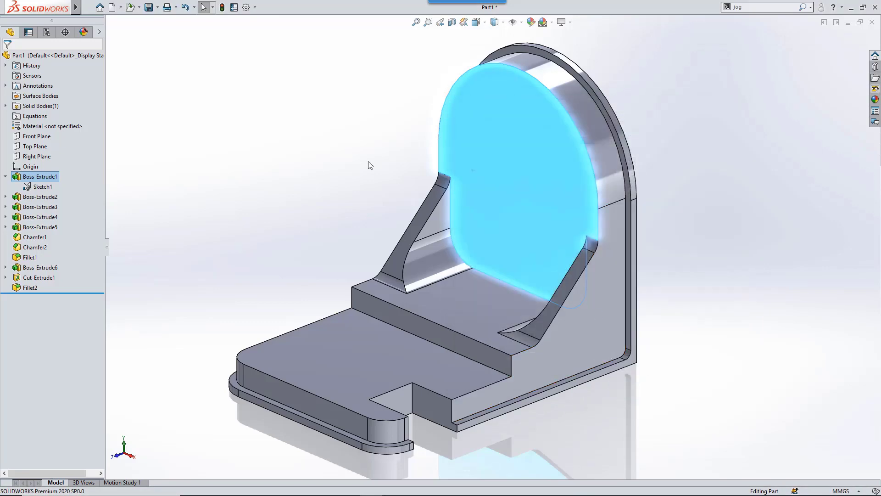
# Start an Advanced Hole on the upright plate's front face from the context toolbar's Hole Wizard flyout
pyautogui.click(334, 140)
pyautogui.click(470, 166)
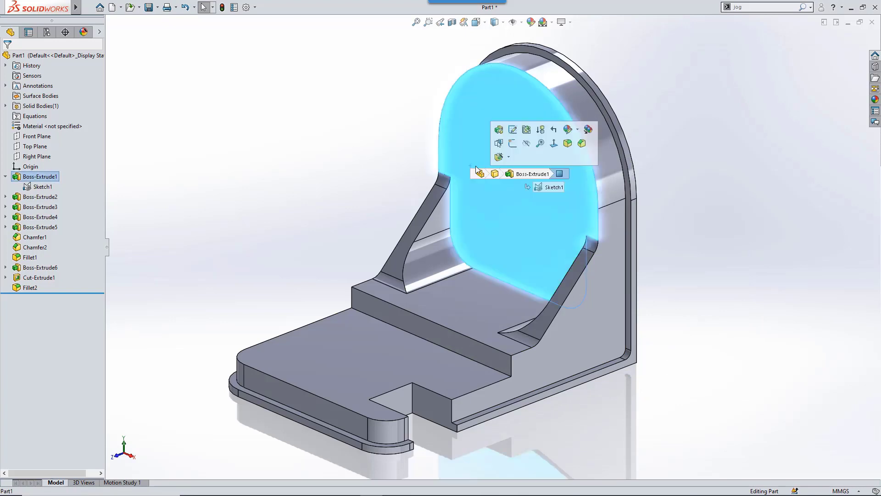
pyautogui.click(509, 158)
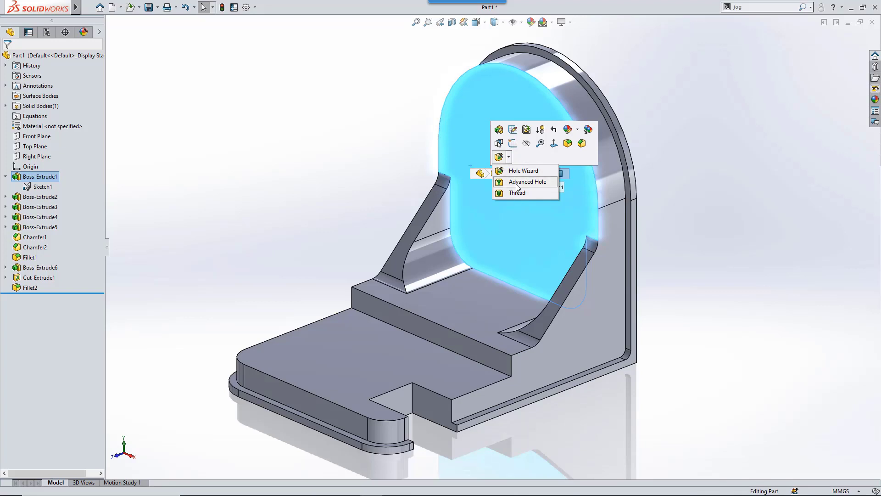
pyautogui.click(508, 184)
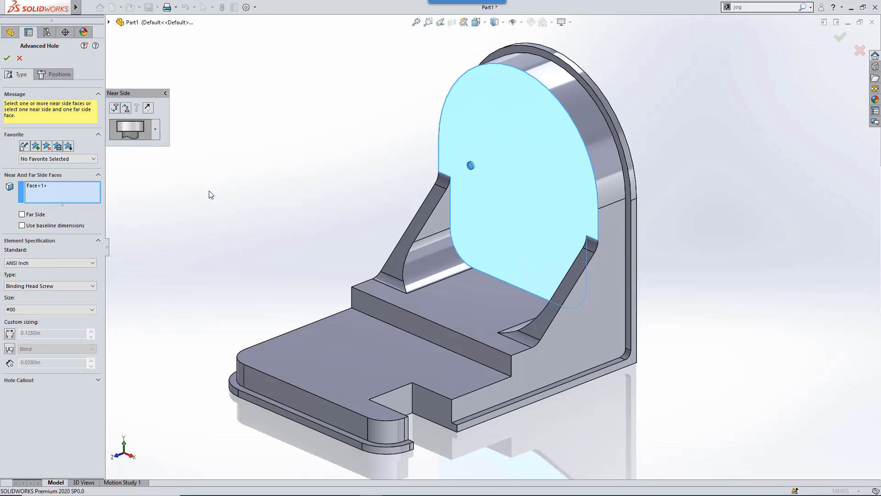
# Add a straight hole element and a far side countersink element below the counterbore in the near side stack
pyautogui.click(114, 108)
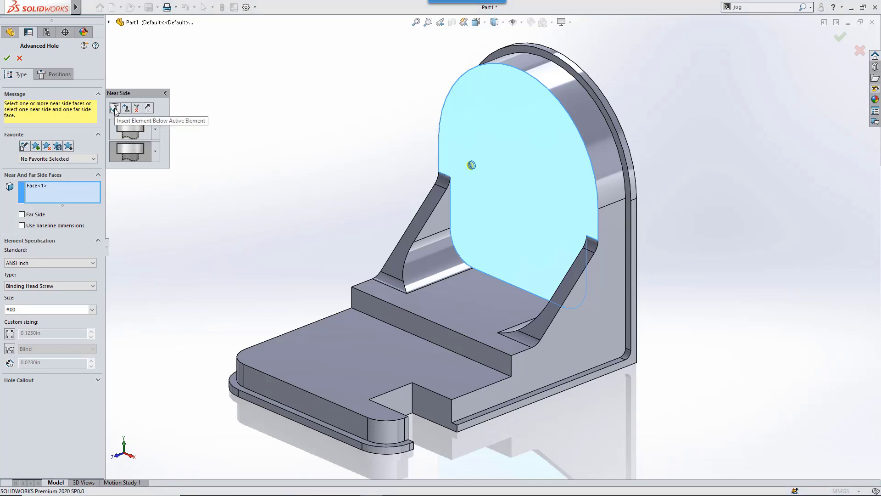
pyautogui.click(155, 152)
pyautogui.click(171, 194)
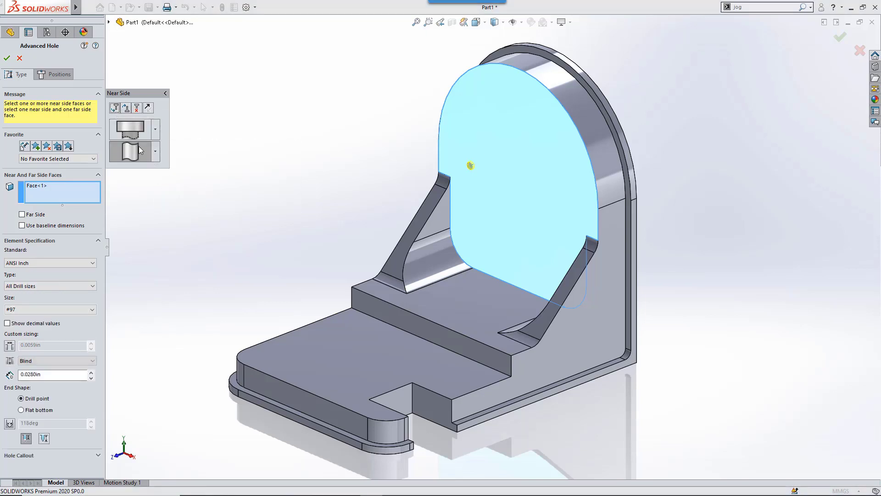
pyautogui.click(114, 108)
pyautogui.click(156, 175)
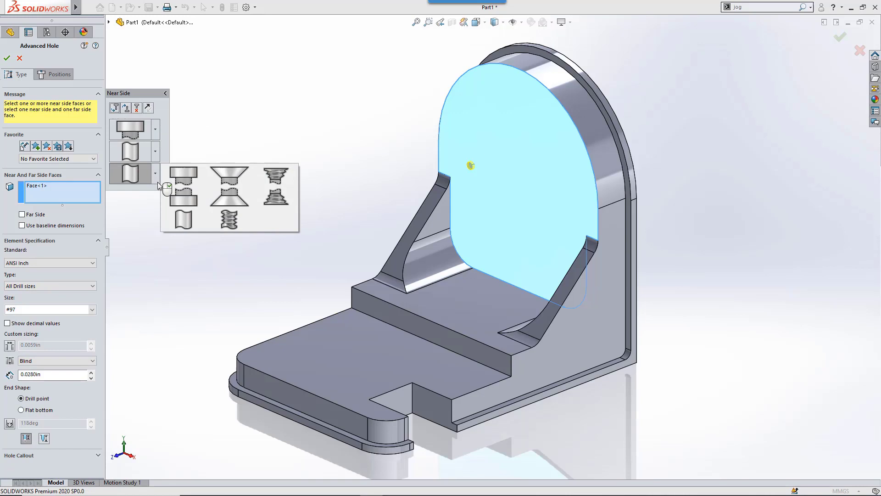
pyautogui.click(213, 195)
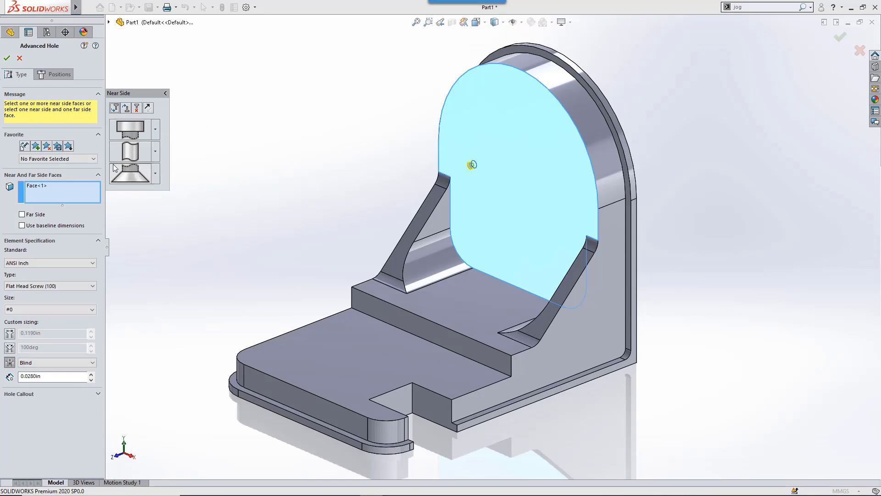
# Apply the Advanced Hole 1 favorite, place the hole at the centre of the plate's rounded upper edge, and complete it
pyautogui.click(55, 159)
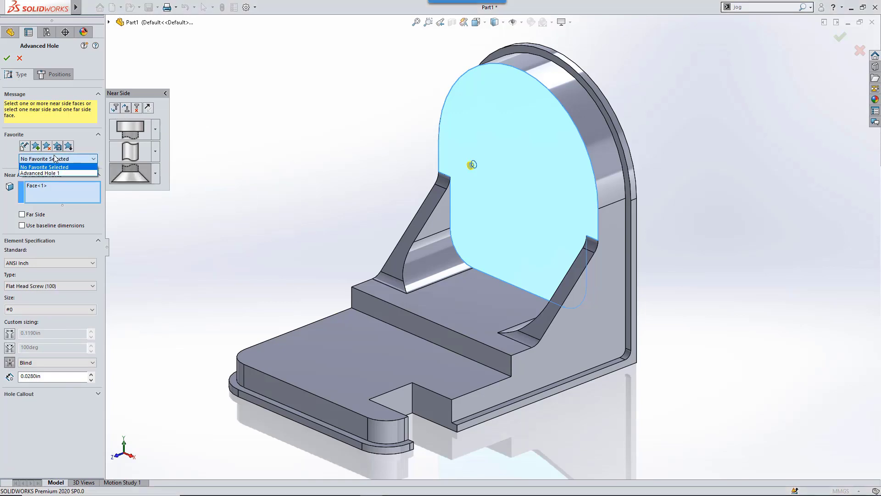
pyautogui.click(34, 174)
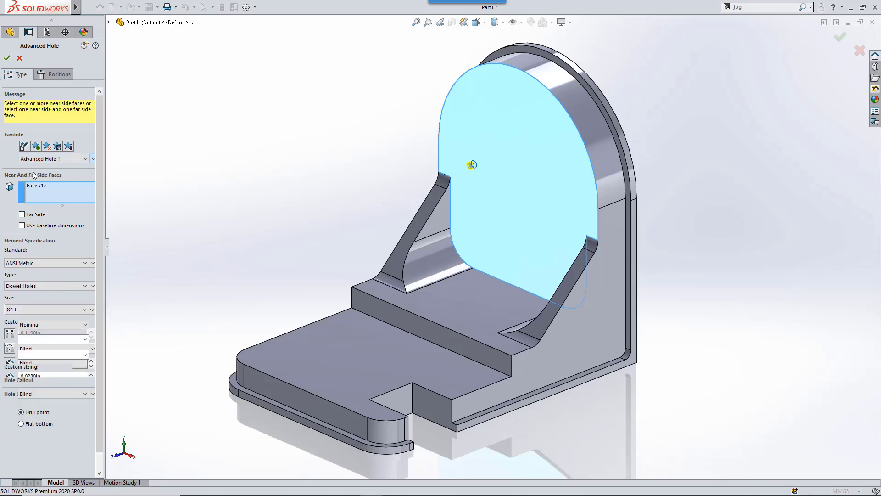
pyautogui.click(58, 76)
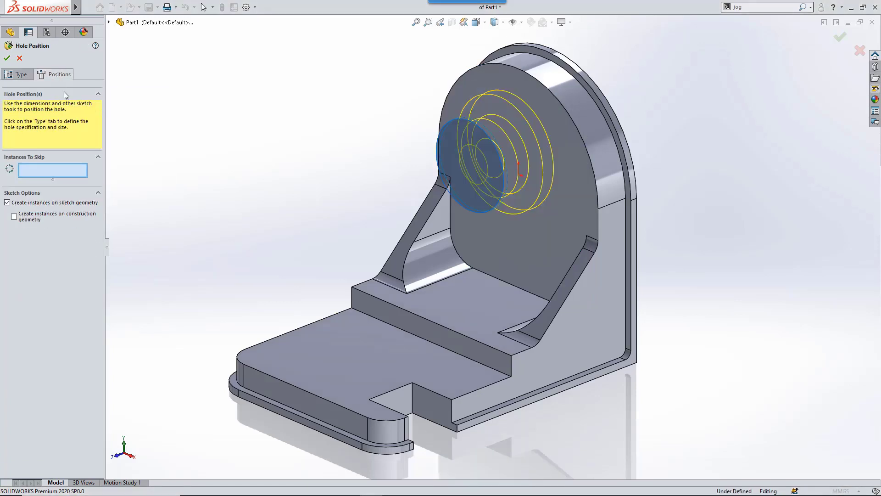
pyautogui.click(519, 175)
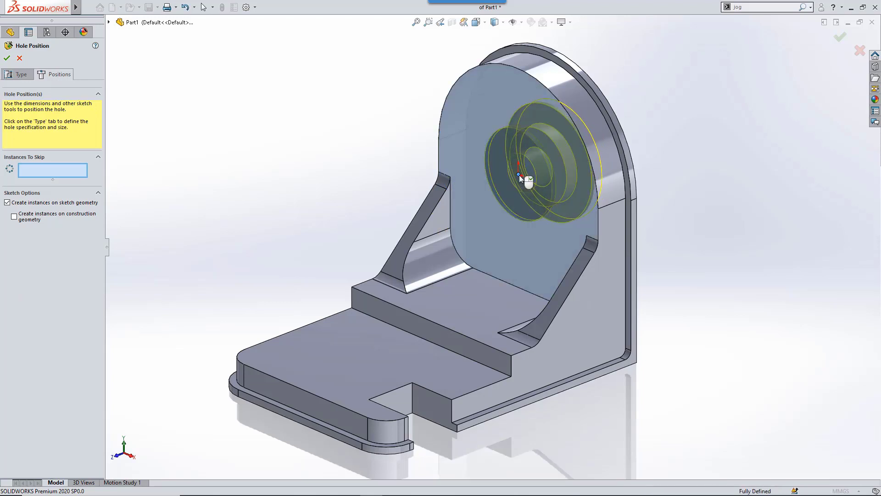
pyautogui.rightClick(345, 154)
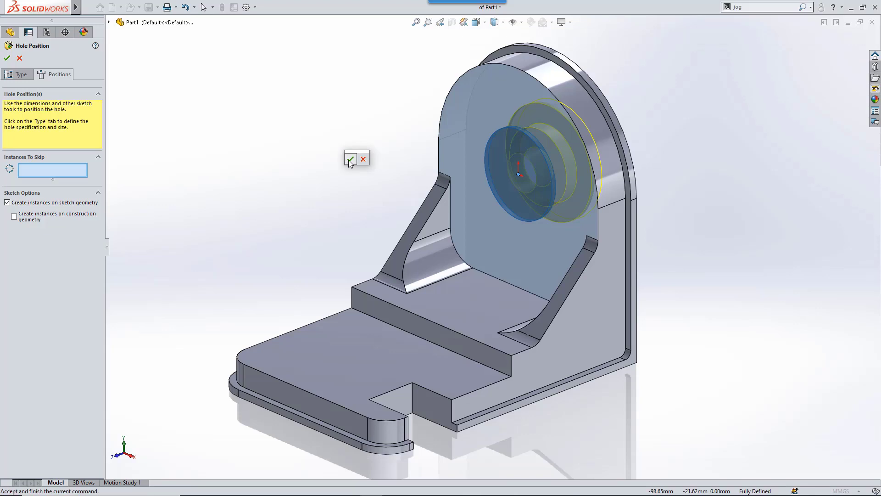
pyautogui.click(350, 159)
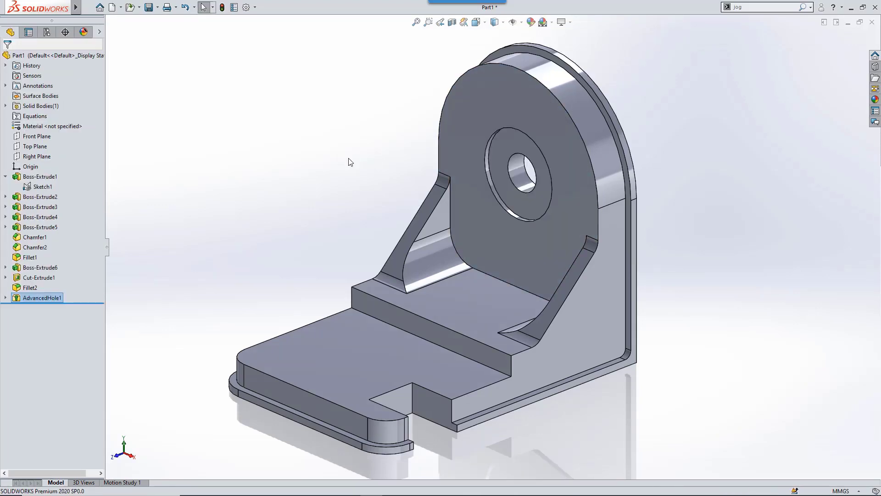
# Section the model along the Right Plane and examine the stepped profile of the advanced hole
pyautogui.click(452, 23)
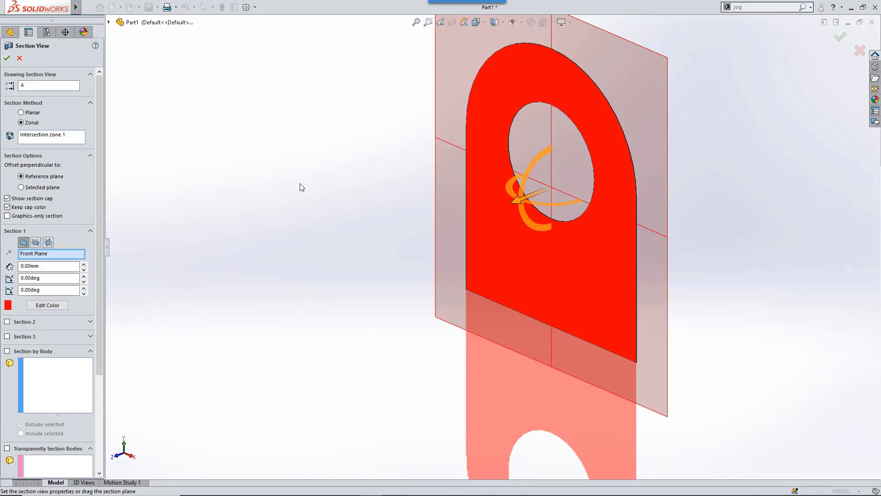
pyautogui.click(48, 243)
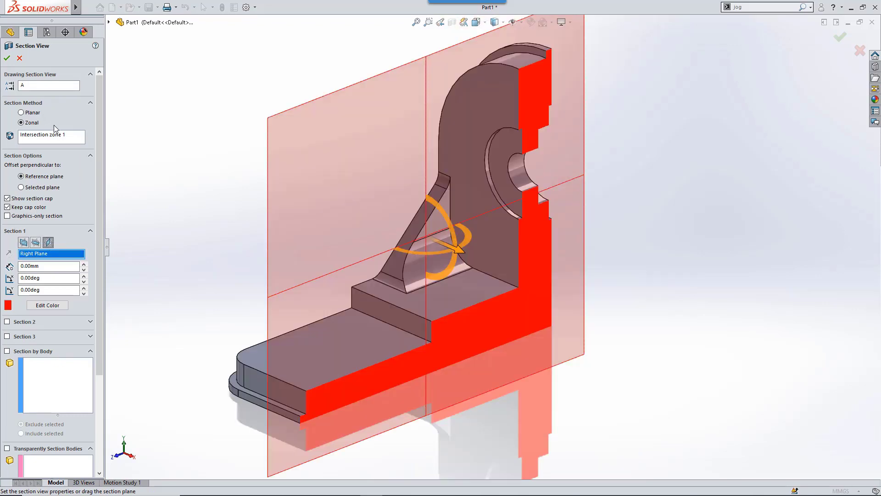
pyautogui.click(7, 58)
pyautogui.scroll(-5, 539, 178)
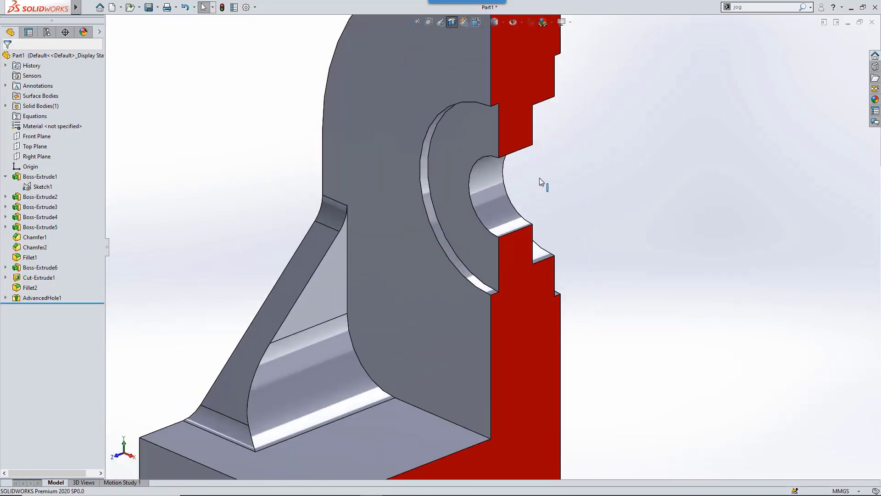
pyautogui.scroll(-2, 539, 178)
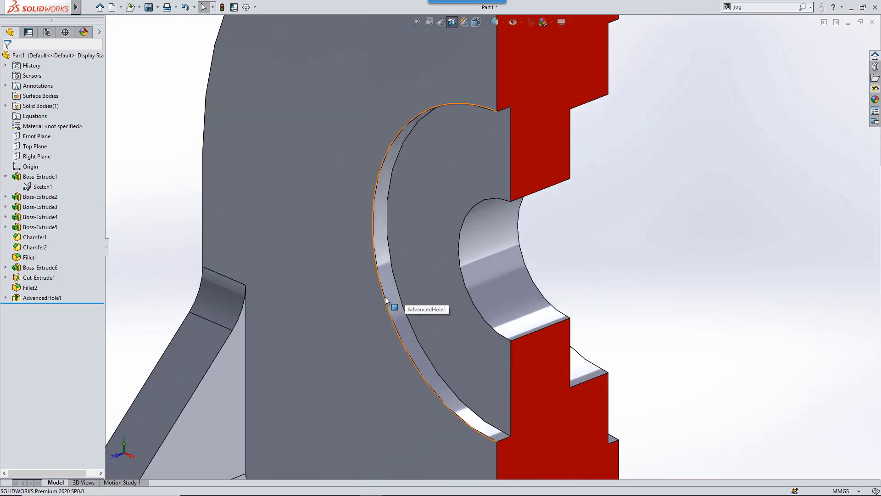
pyautogui.click(33, 300)
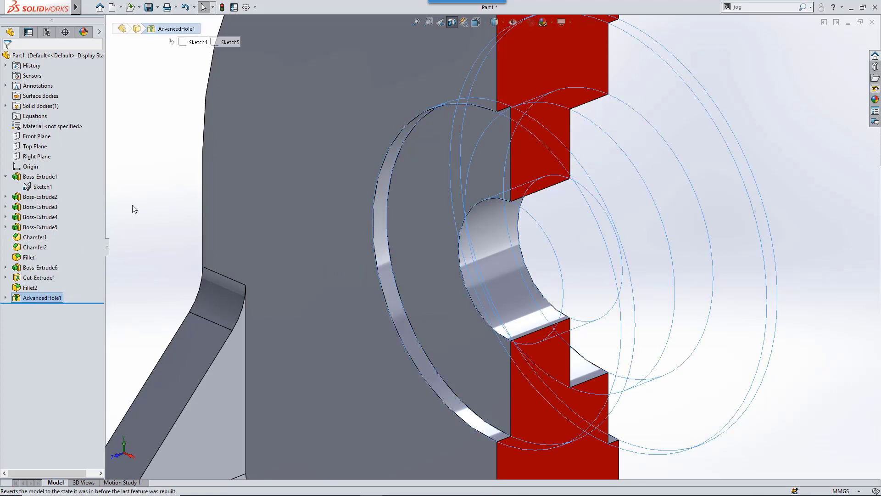
pyautogui.press('s')
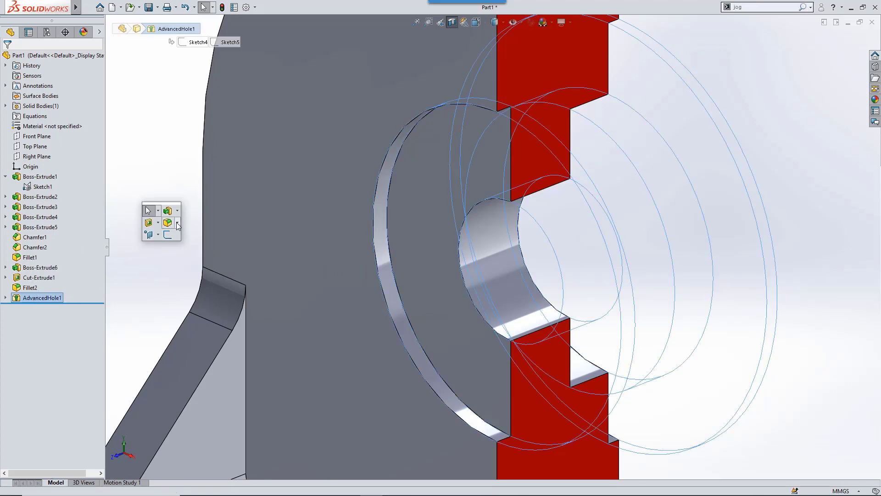
pyautogui.click(177, 222)
pyautogui.click(184, 246)
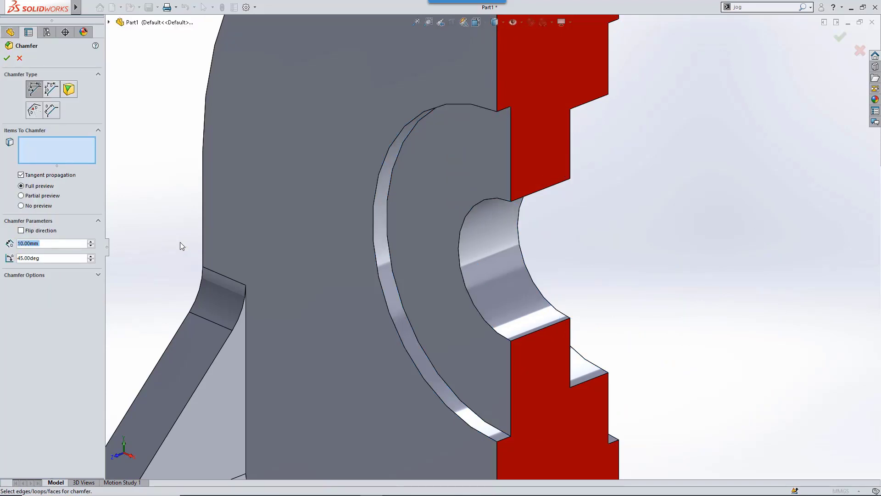
pyautogui.press('Escape')
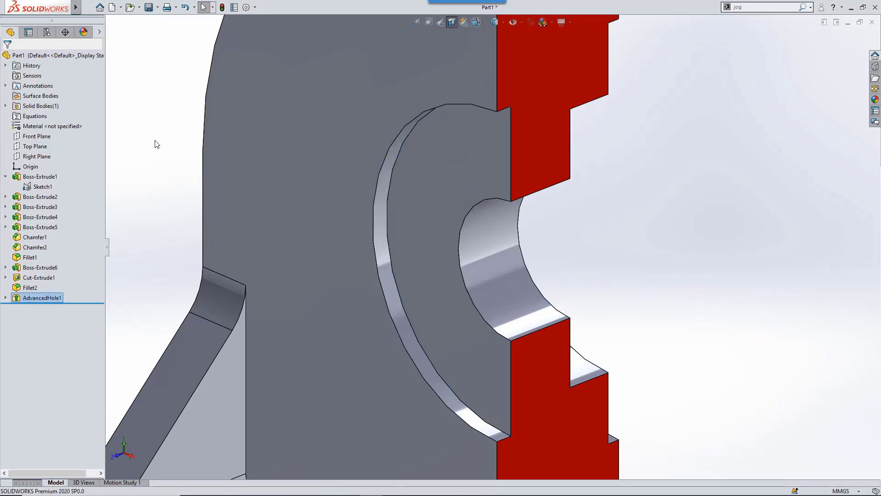
# Fillet all edges of the advanced hole with a 0.5 mm radius by selecting the whole feature
pyautogui.click(39, 298)
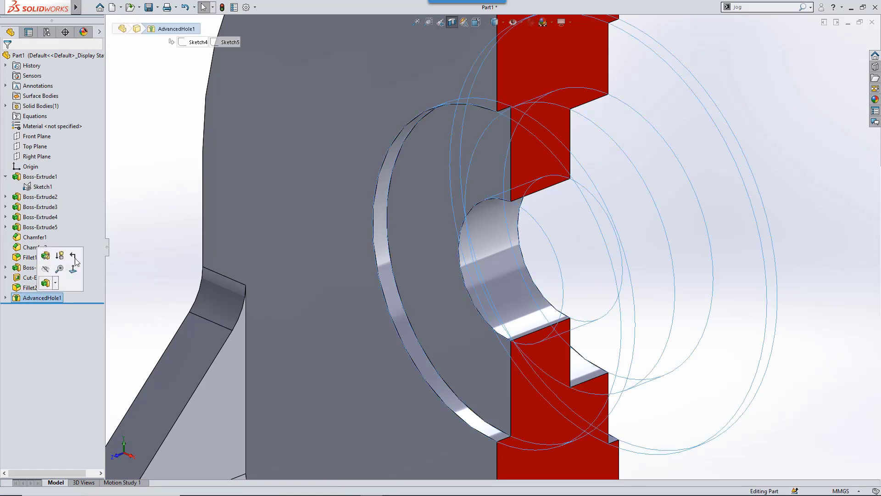
pyautogui.press('s')
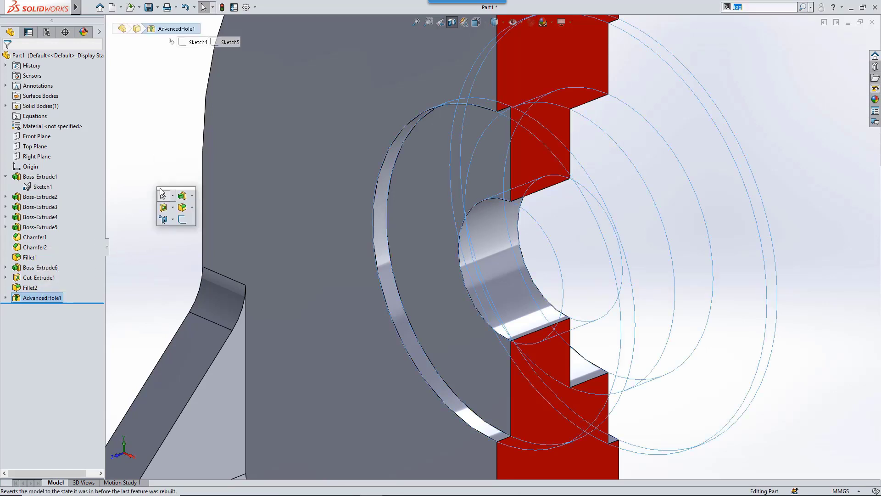
pyautogui.click(182, 207)
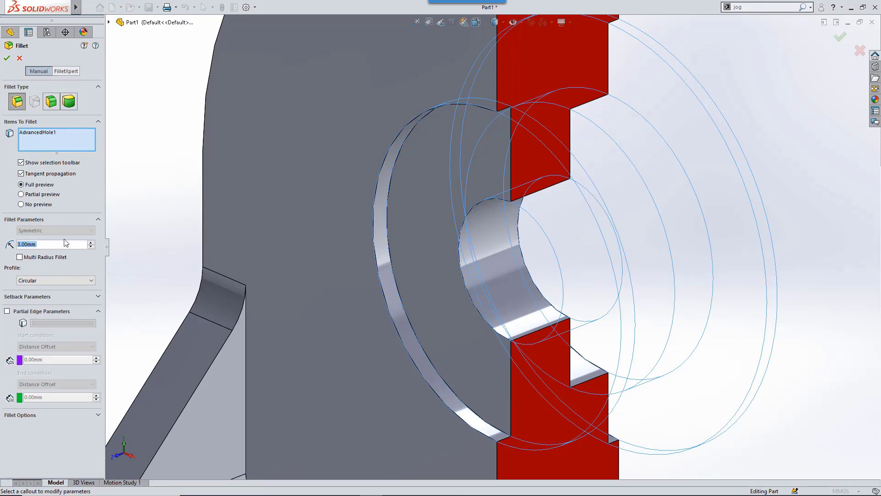
pyautogui.write('0.5')
pyautogui.press('Return')
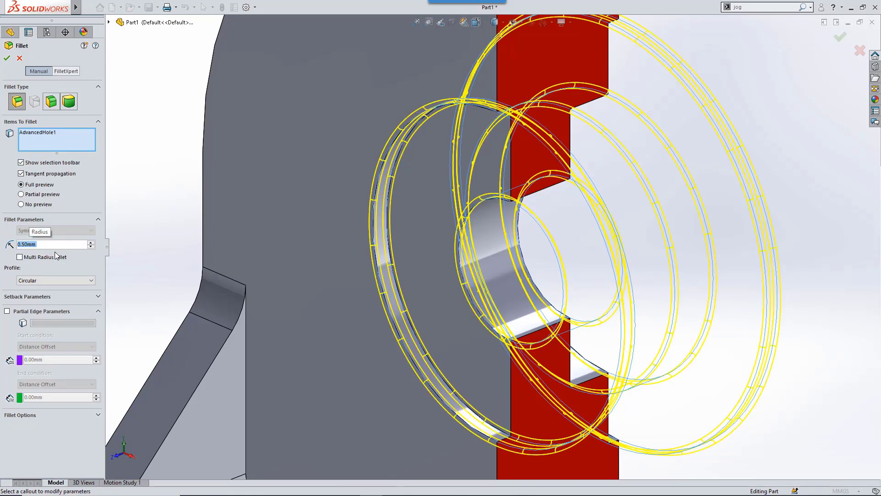
pyautogui.click(7, 58)
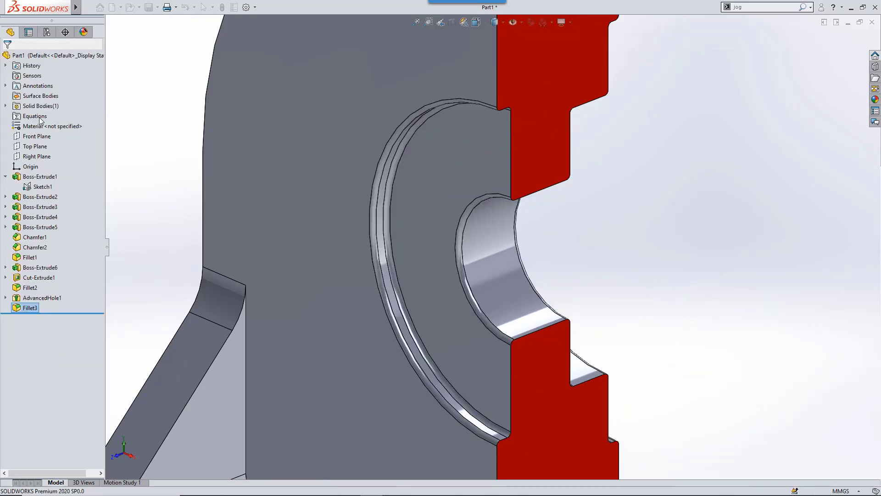
# Convert the advanced hole's edge fillet to a chamfer and turn off the section view
pyautogui.click(21, 305)
pyautogui.click(31, 263)
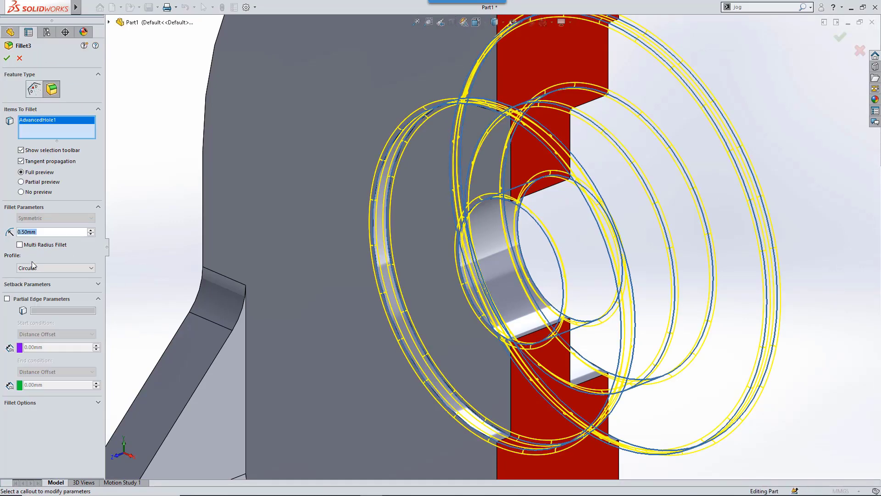
pyautogui.click(34, 89)
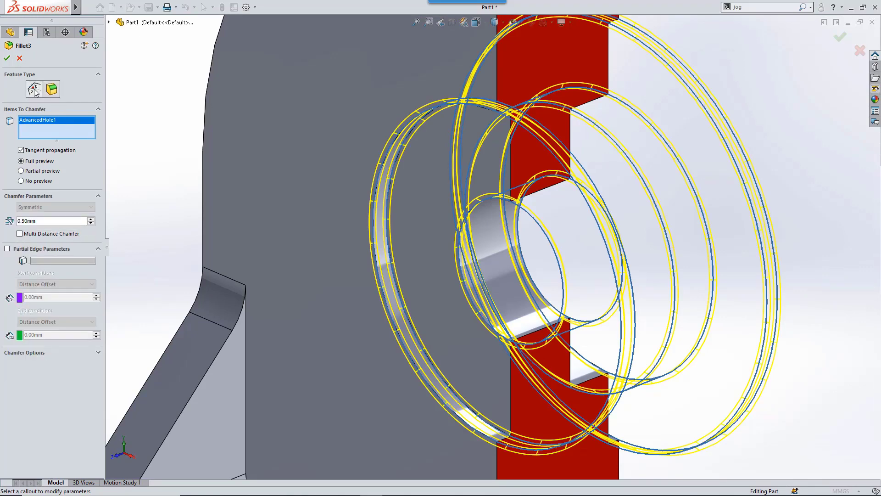
pyautogui.click(6, 57)
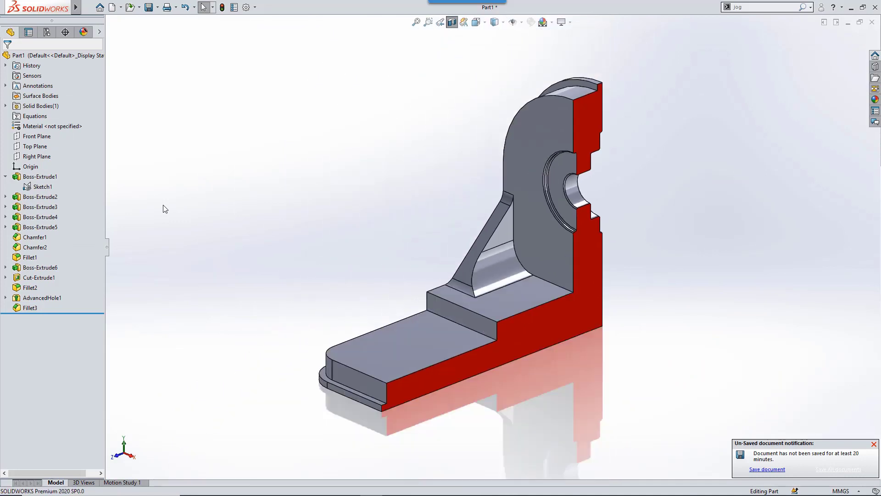
pyautogui.rightClick(682, 187)
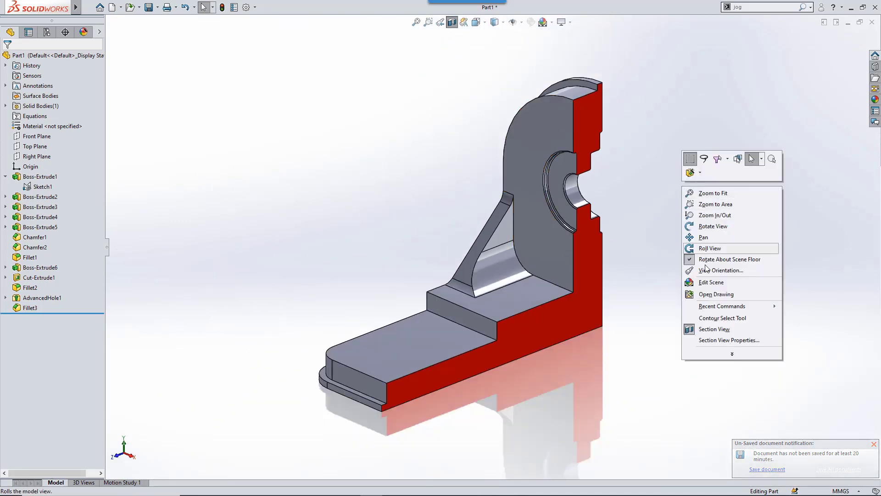
pyautogui.click(712, 330)
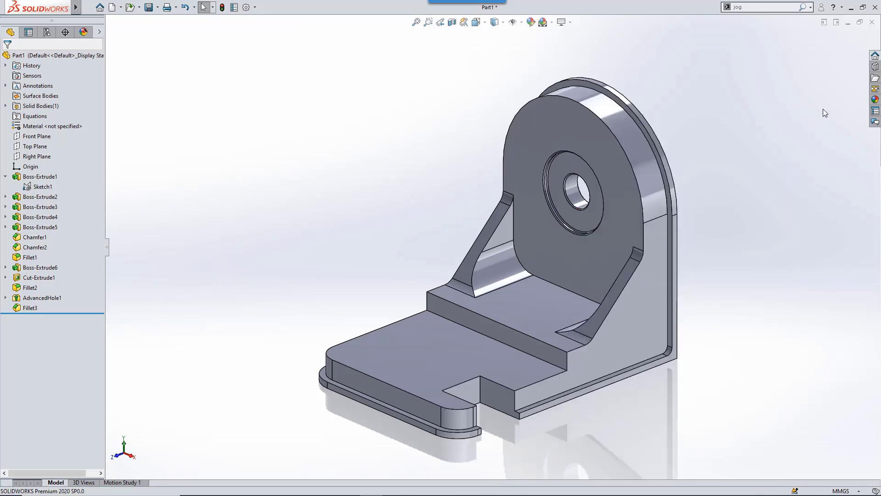
# Insert the circular hole pattern from the Design Library's metric hole patterns onto the front face of the upright round-topped plate
pyautogui.click(875, 67)
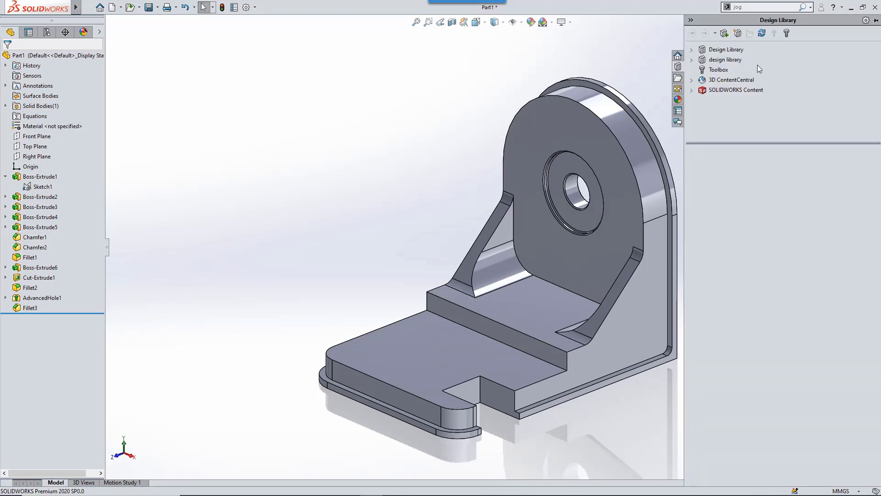
pyautogui.click(735, 52)
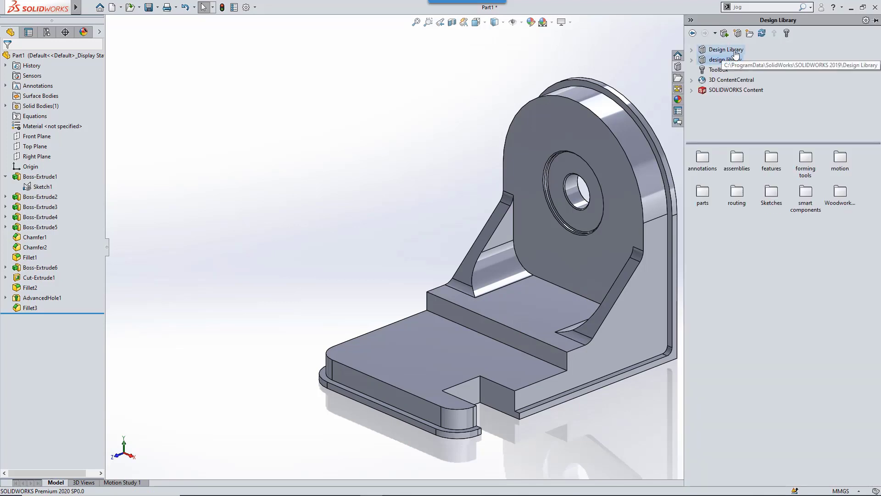
pyautogui.click(734, 58)
pyautogui.doubleClick(772, 165)
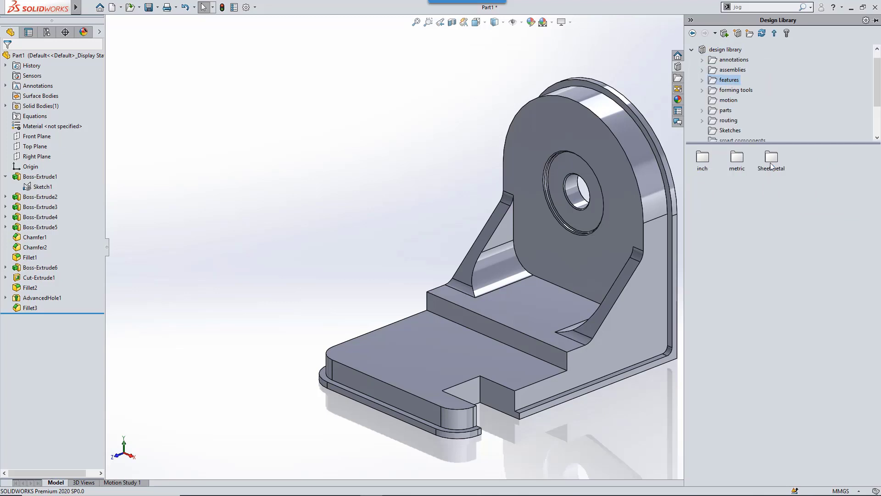
pyautogui.doubleClick(737, 158)
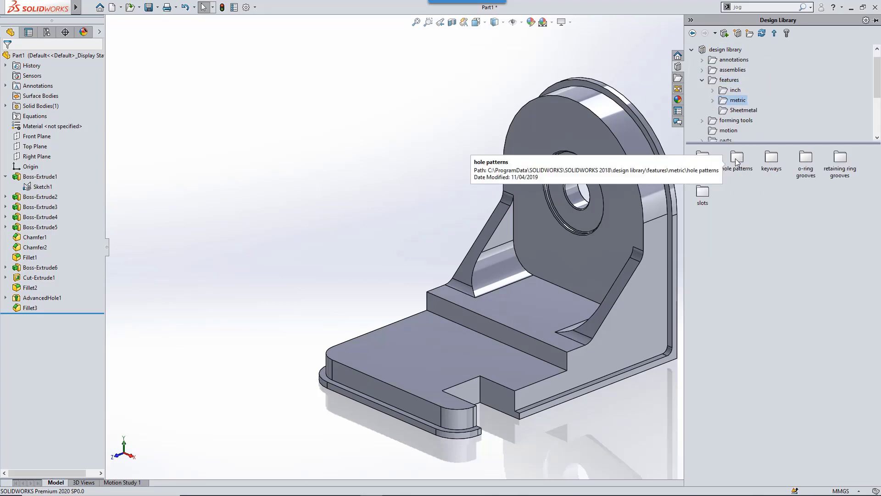
pyautogui.doubleClick(736, 158)
pyautogui.moveTo(736, 160)
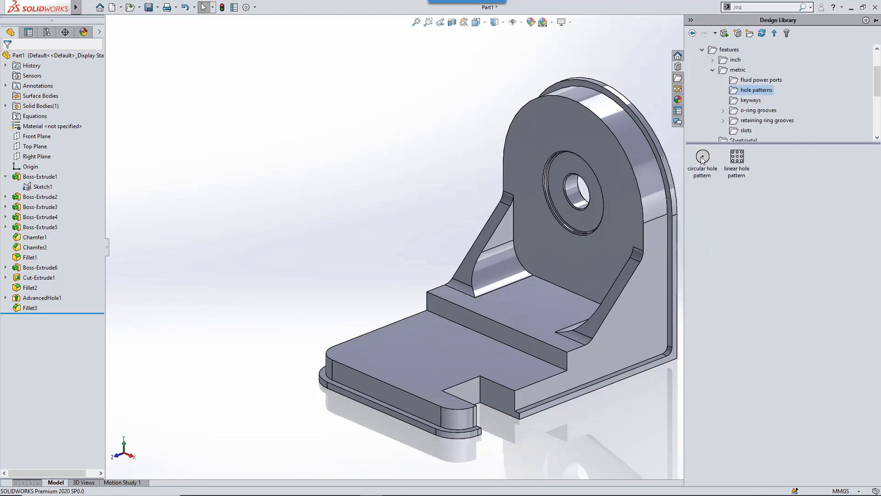
pyautogui.moveTo(704, 158); pyautogui.dragTo(587, 152)
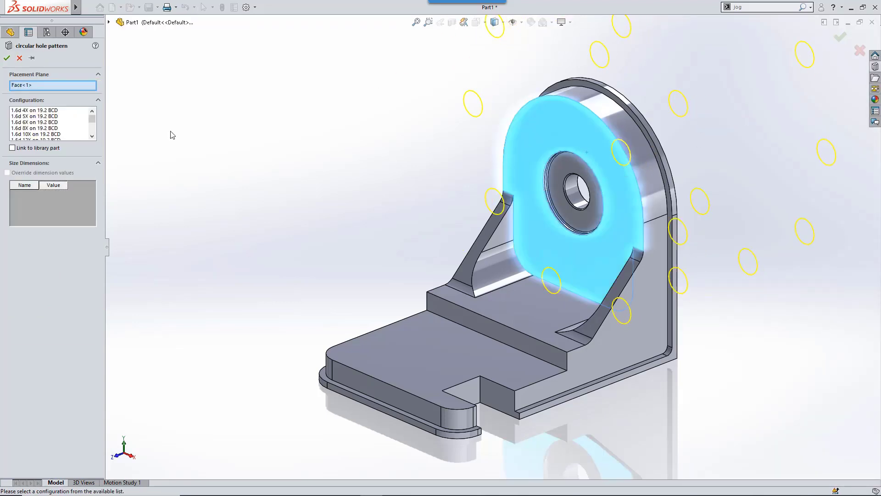
# Choose the 2d 6X on 24 BCD configuration, reference the plate's rounded upper edge, and complete the circular hole pattern
pyautogui.click(93, 136)
pyautogui.click(93, 136)
pyautogui.click(92, 136)
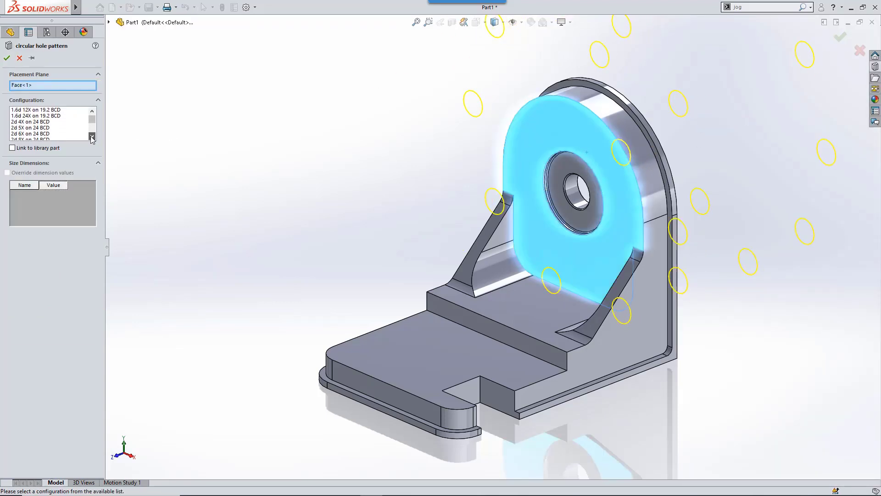
pyautogui.click(92, 136)
pyautogui.click(40, 128)
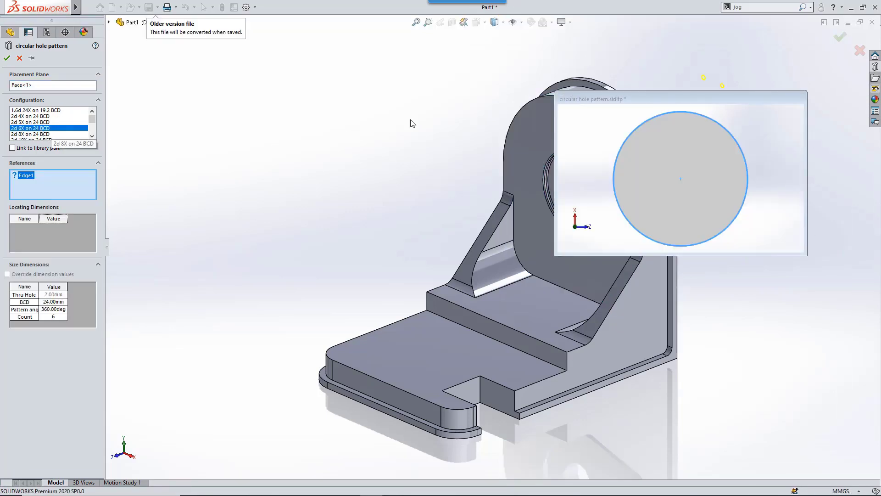
pyautogui.click(520, 112)
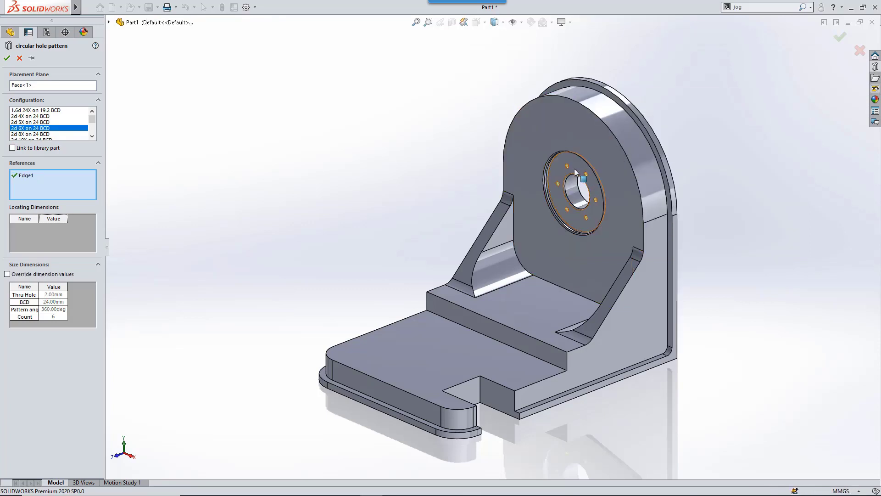
pyautogui.click(7, 58)
# Add a second library circular hole pattern, 4d 10X on 48 BCD, to the same face, centred on its rounded upper edge
pyautogui.click(875, 67)
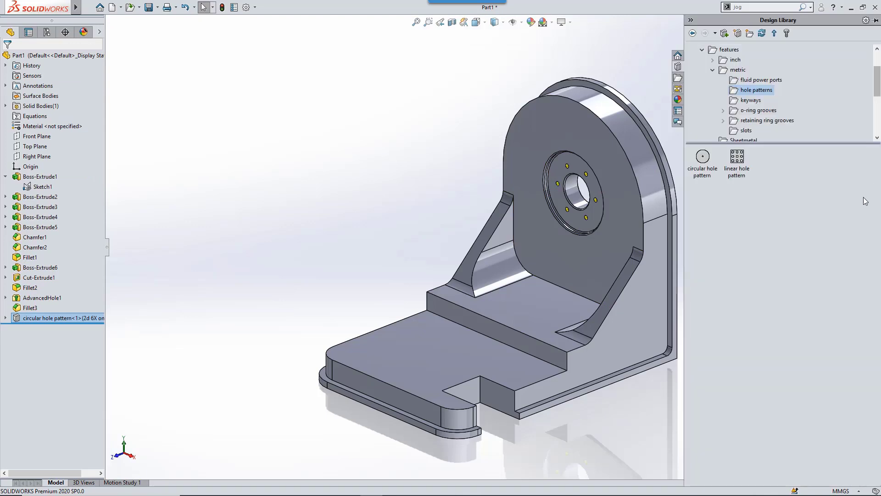
pyautogui.moveTo(702, 163); pyautogui.dragTo(555, 132)
pyautogui.scroll(-6, 97, 120)
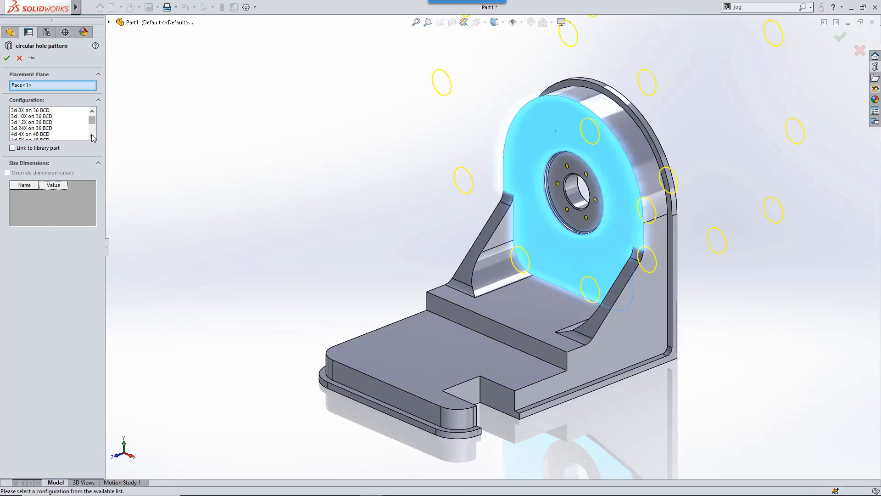
pyautogui.scroll(-4, 92, 135)
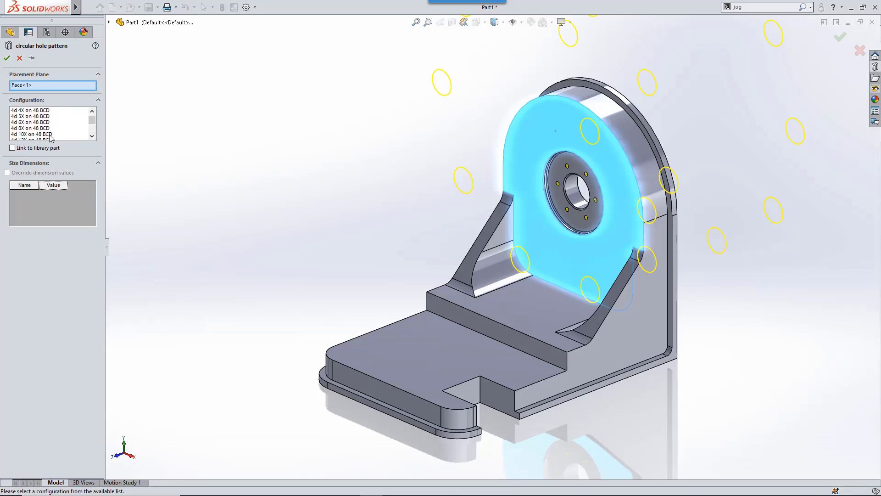
pyautogui.click(52, 134)
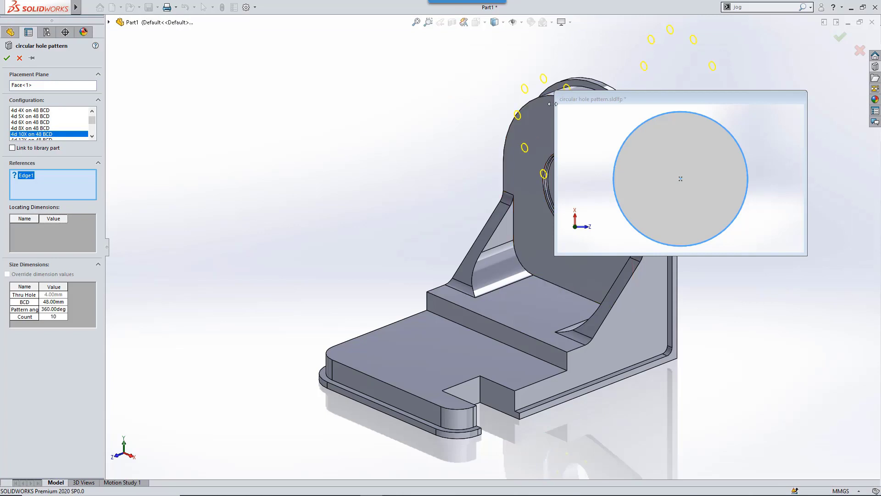
pyautogui.click(538, 100)
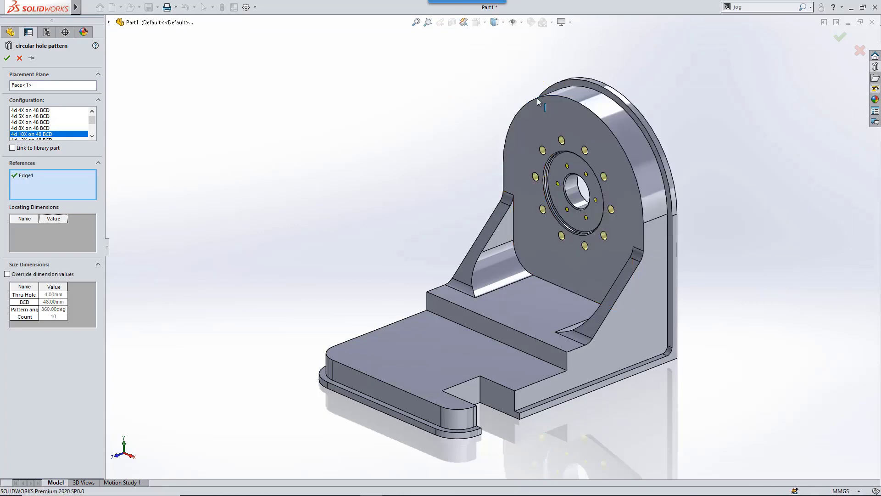
pyautogui.click(7, 58)
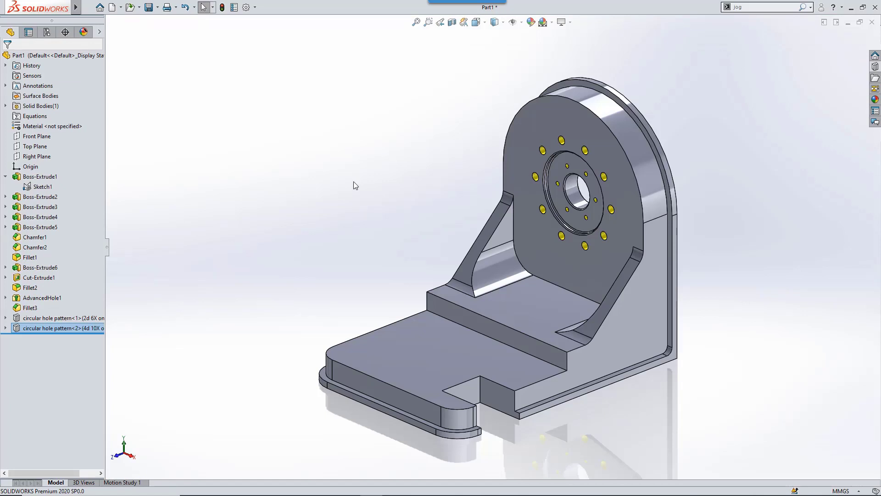
# Customize the part shortcut bar by adding the Weldments and Surfaces flyouts
pyautogui.press('s')
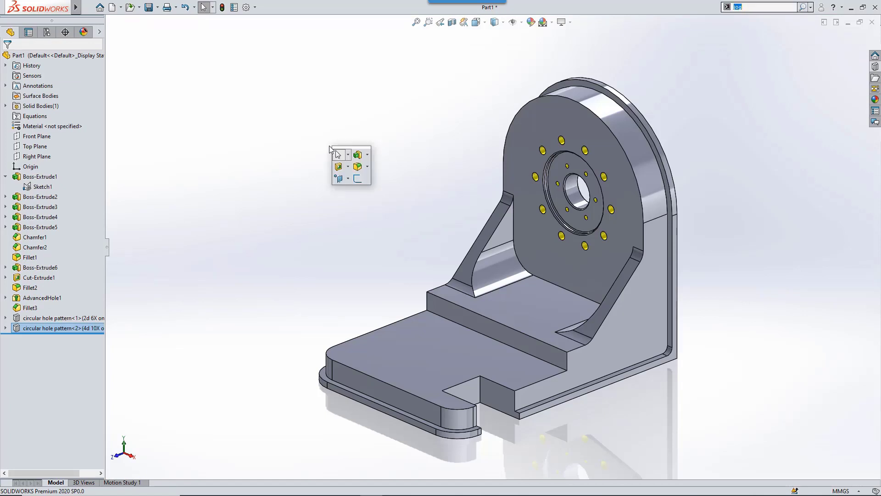
pyautogui.click(348, 166)
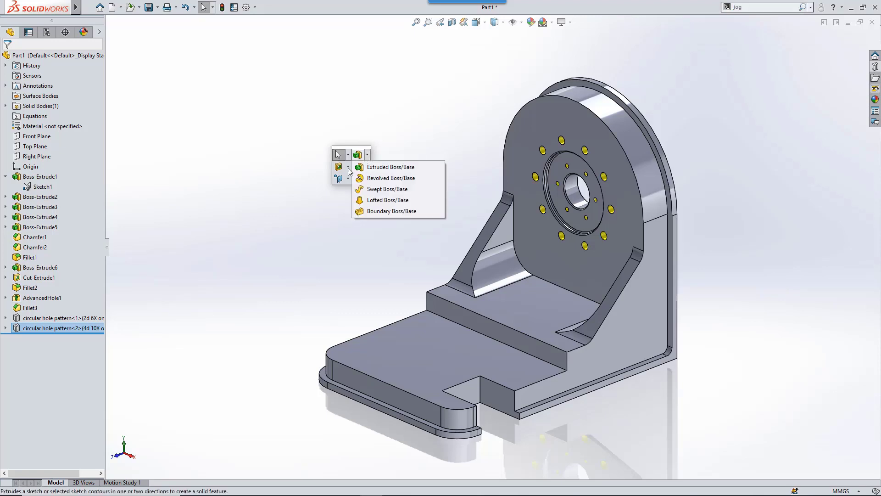
pyautogui.click(367, 167)
pyautogui.click(368, 168)
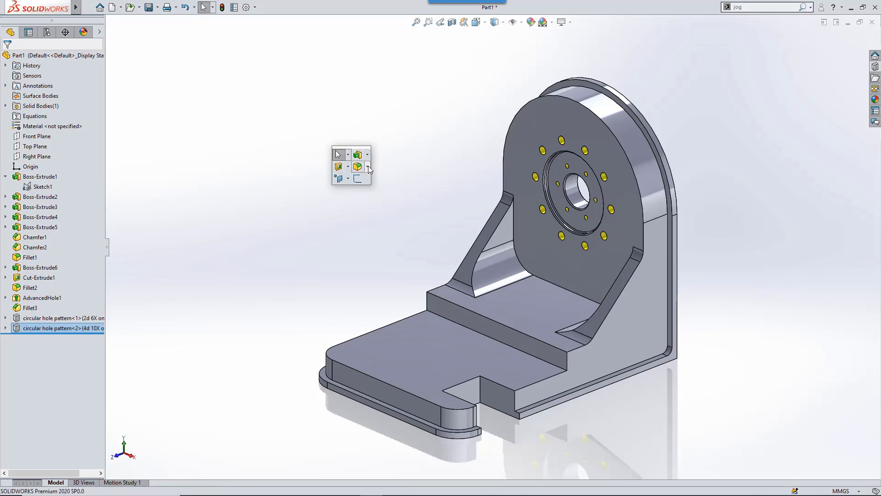
pyautogui.rightClick(368, 181)
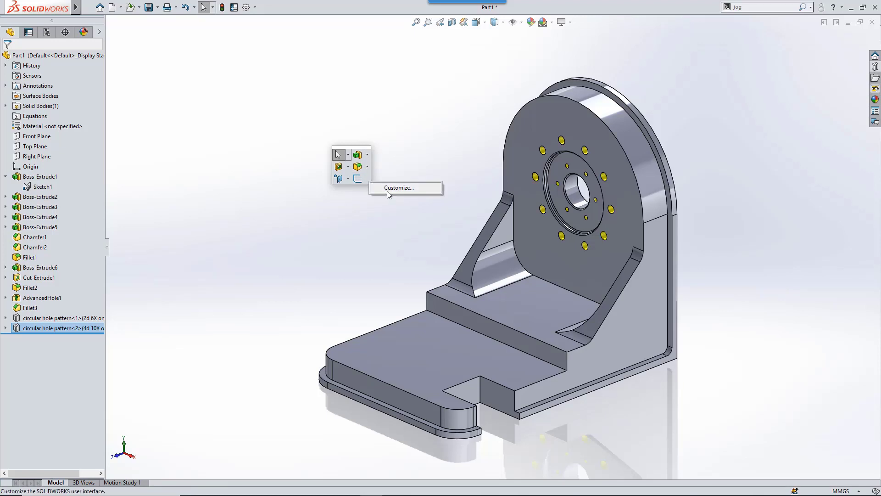
pyautogui.click(388, 191)
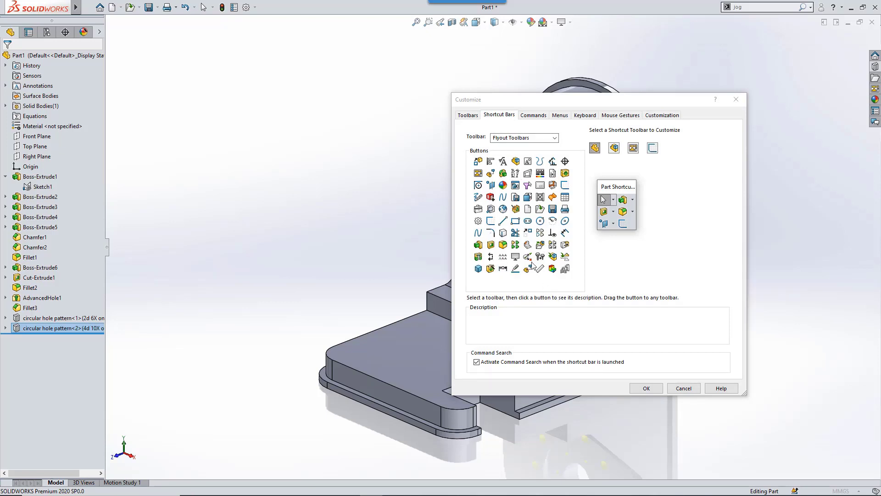
pyautogui.moveTo(515, 209)
pyautogui.mouseDown()
pyautogui.moveTo(601, 197)
pyautogui.moveTo(604, 229)
pyautogui.mouseUp()
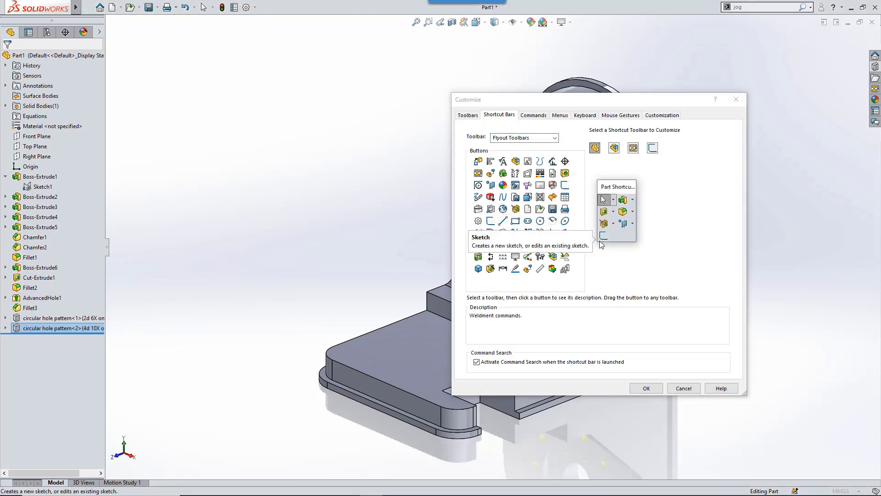
pyautogui.moveTo(552, 197); pyautogui.dragTo(618, 236)
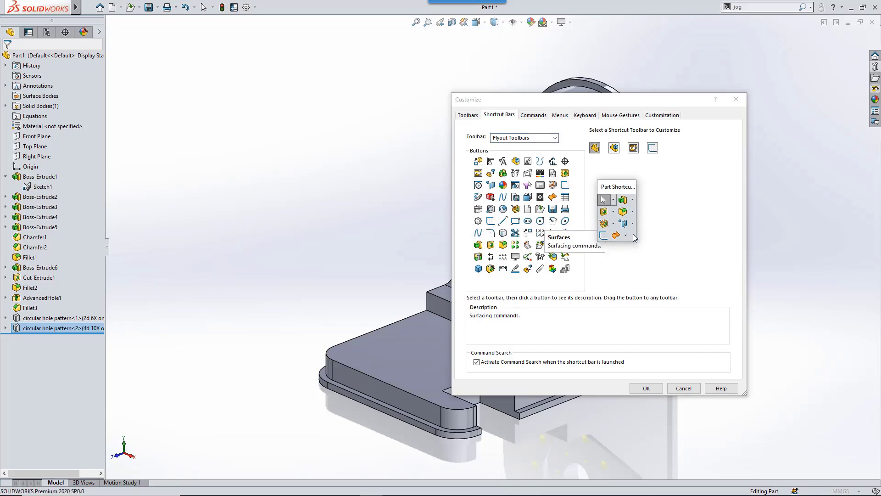
pyautogui.click(646, 388)
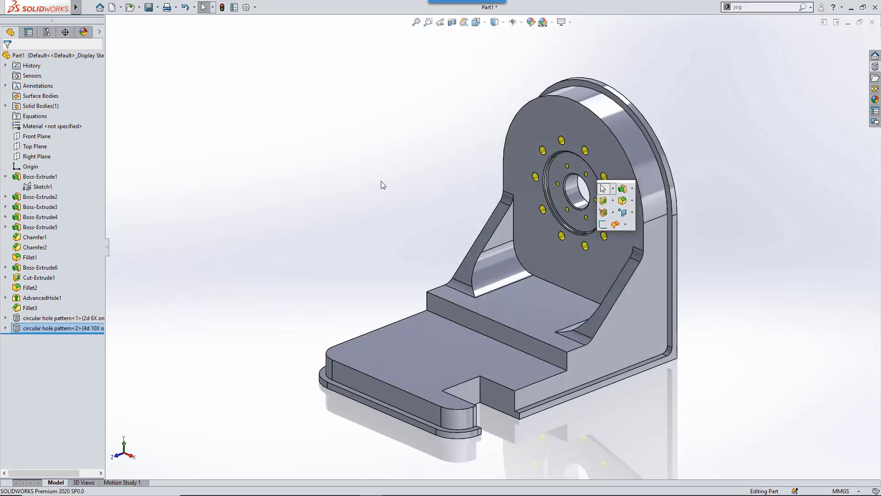
# Review the commands in the shortcut bar's Weldments and Surfaces flyouts
pyautogui.click(613, 212)
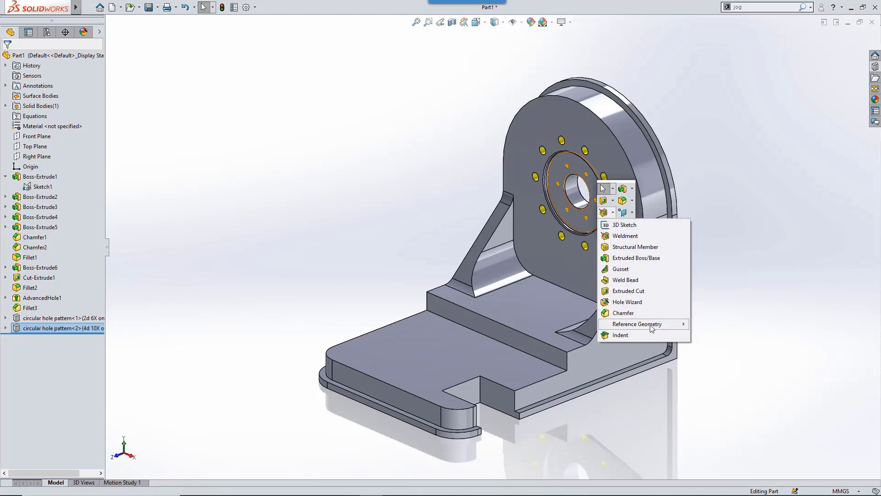
pyautogui.moveTo(615, 226)
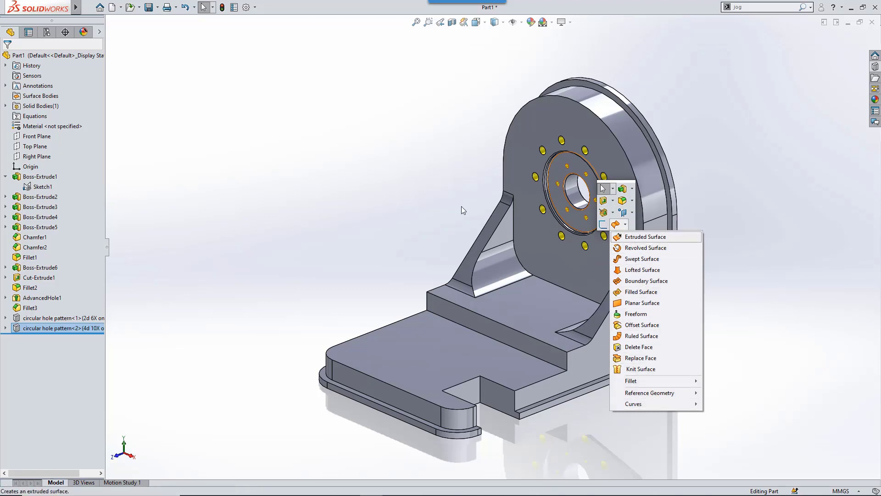
pyautogui.click(376, 173)
# Display the Surfaces toolbar as a floating toolbar over the graphics area
pyautogui.rightClick(341, 7)
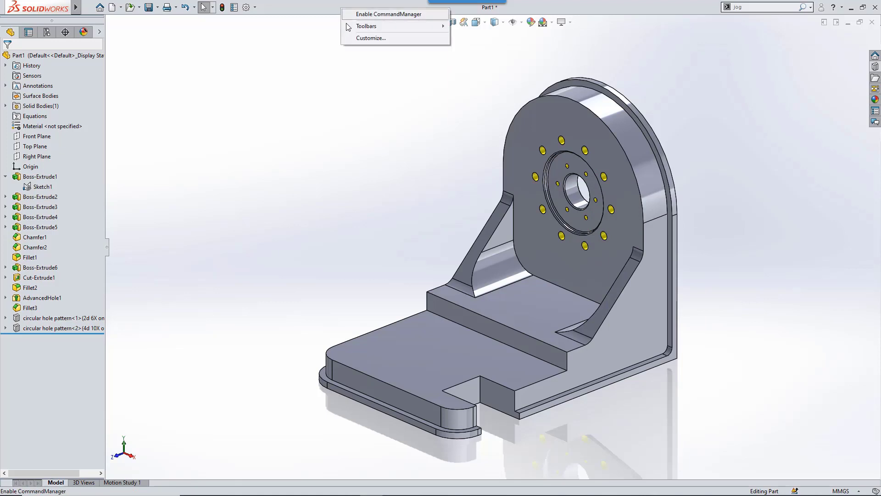
pyautogui.moveTo(349, 26)
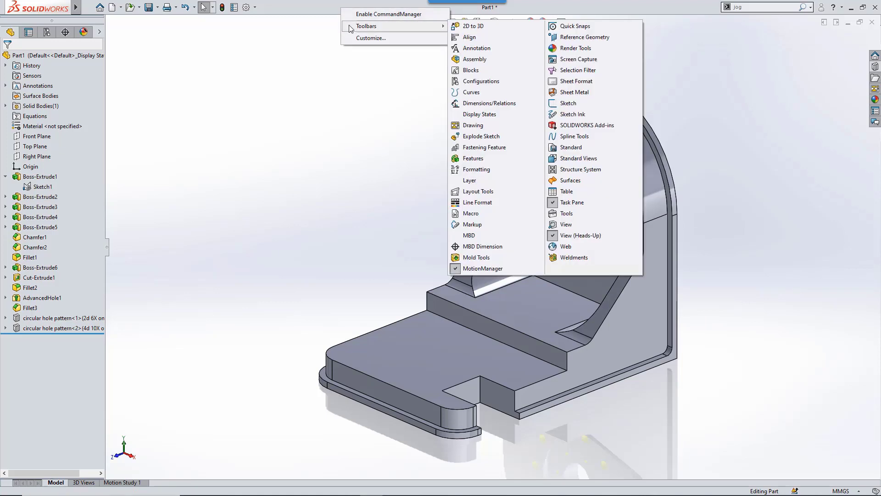
pyautogui.click(568, 184)
# Add the Dome, Freeform, Deform, Indent and Flex commands from the Features category to the Surfaces toolbar
pyautogui.rightClick(271, 123)
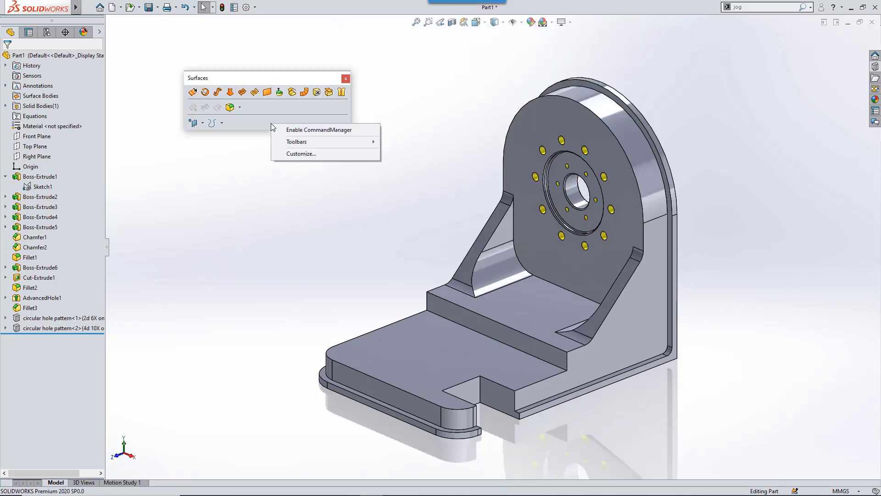
pyautogui.click(298, 154)
pyautogui.click(524, 115)
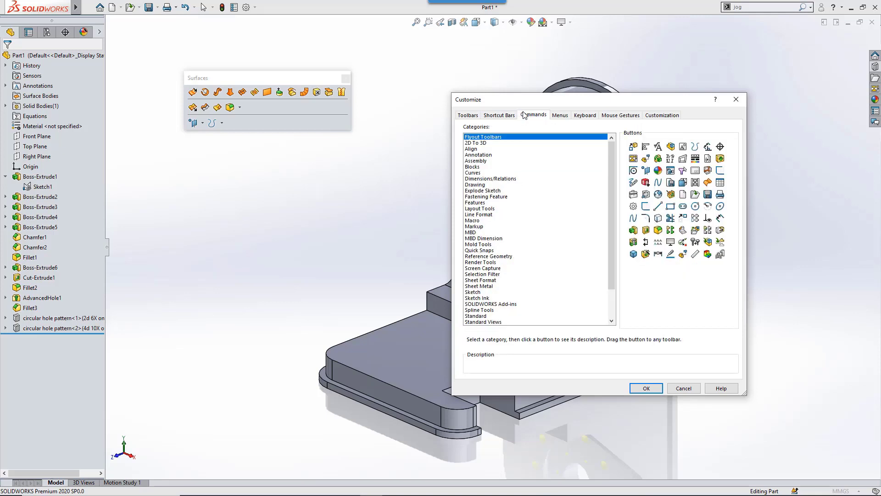
pyautogui.click(476, 203)
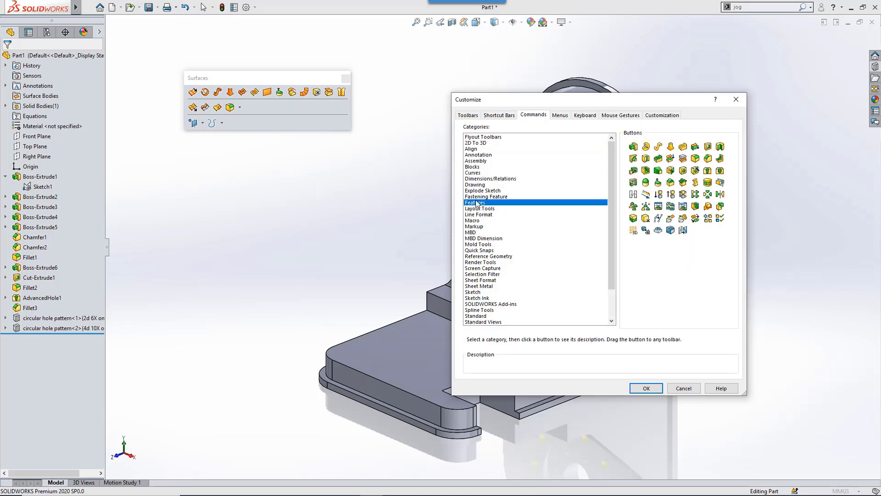
pyautogui.moveTo(645, 182); pyautogui.dragTo(232, 130)
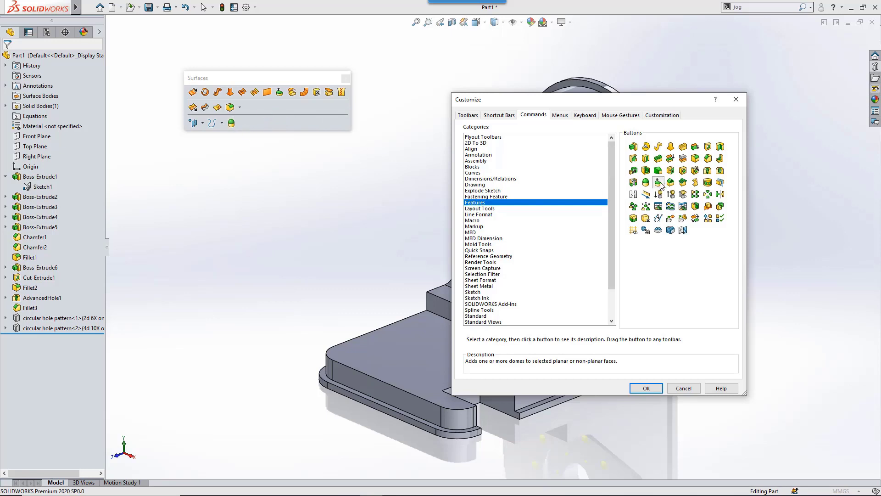
pyautogui.moveTo(658, 182); pyautogui.dragTo(246, 123)
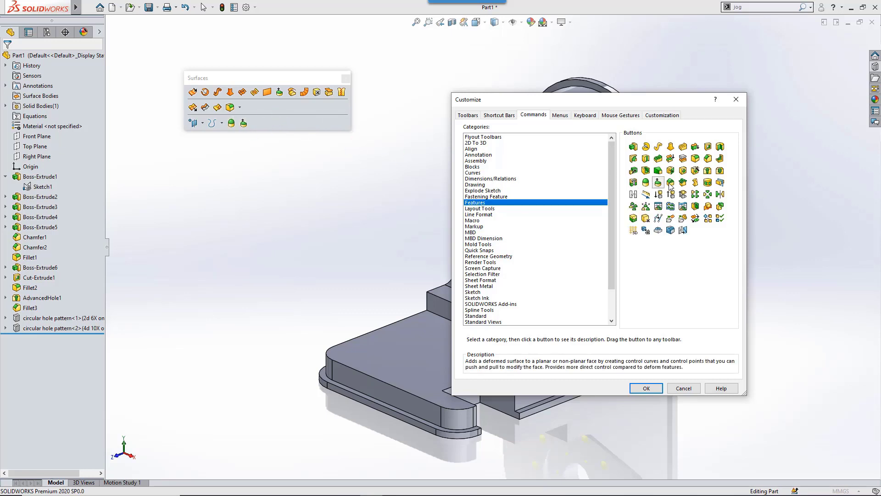
pyautogui.moveTo(671, 182); pyautogui.dragTo(257, 123)
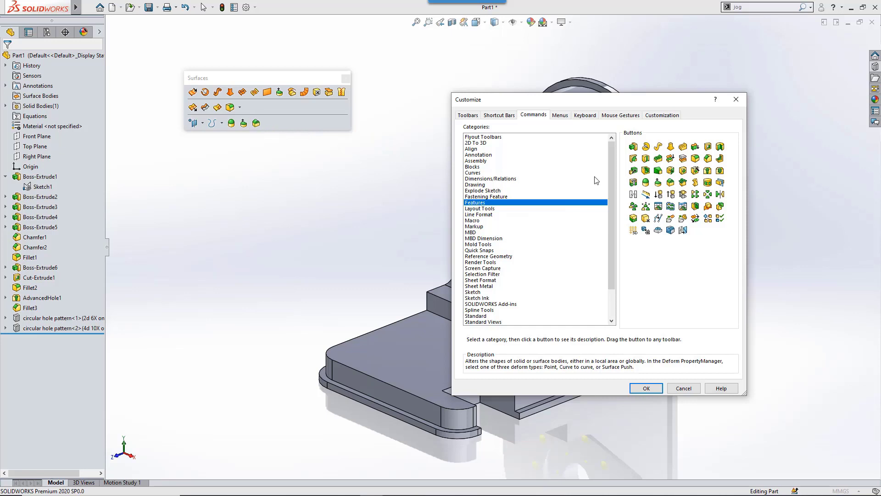
pyautogui.moveTo(683, 182); pyautogui.dragTo(264, 128)
pyautogui.moveTo(695, 182); pyautogui.dragTo(281, 127)
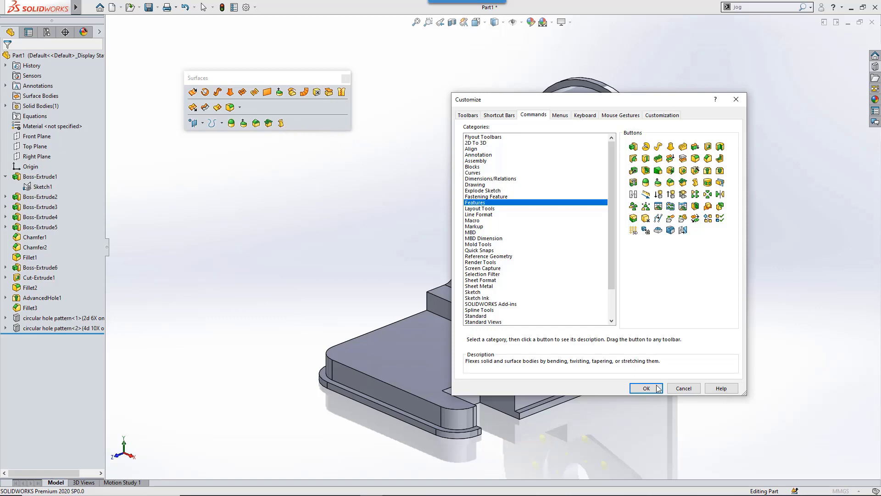
pyautogui.click(644, 388)
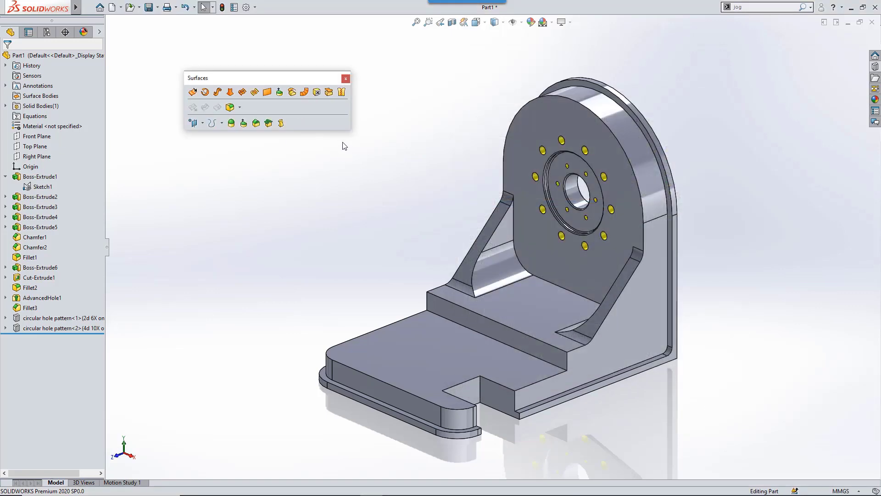
# Close the floating Surfaces toolbar and review the updated Surfaces flyout in the part shortcut bar
pyautogui.click(346, 79)
pyautogui.press('s')
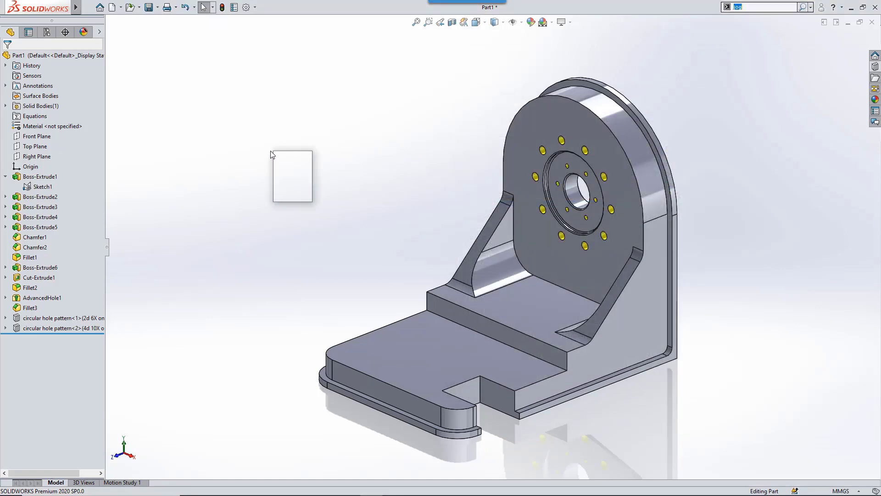
pyautogui.click(303, 197)
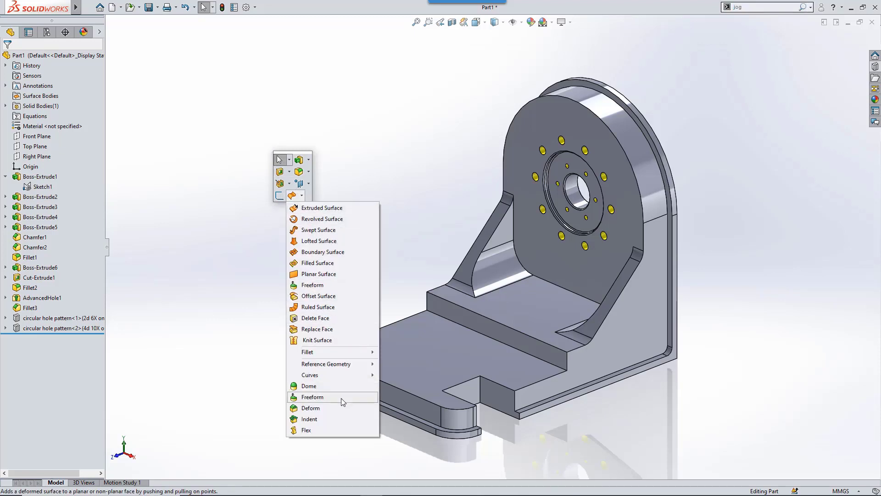
pyautogui.click(420, 201)
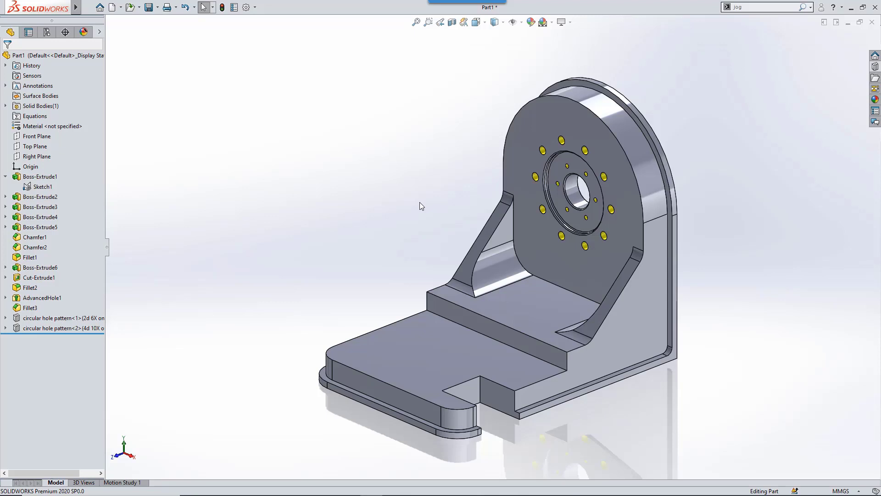
# Start a Hole Wizard feature from the shortcut bar's Weldments flyout, using 3D Sketch positioning for holes on multiple faces
pyautogui.press('s')
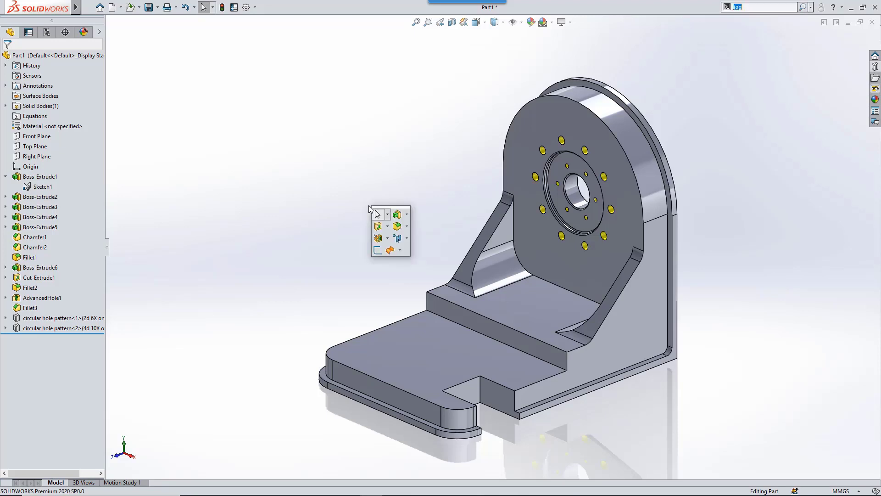
pyautogui.click(387, 238)
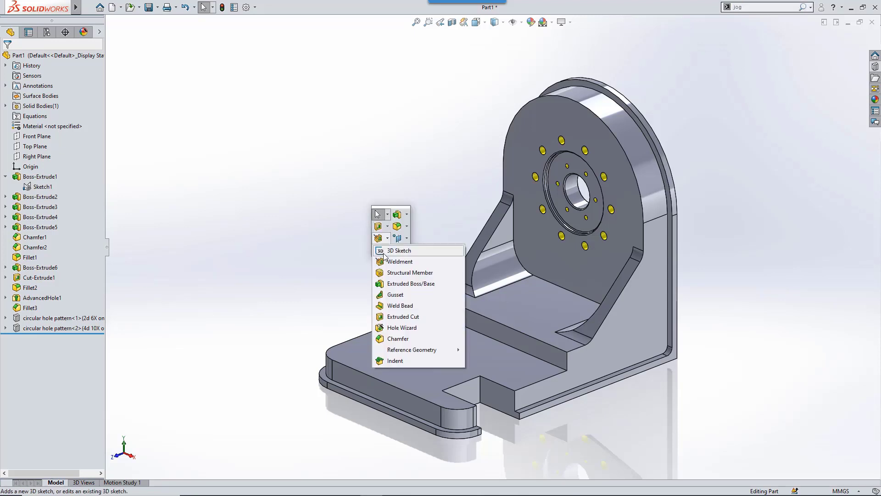
pyautogui.click(402, 327)
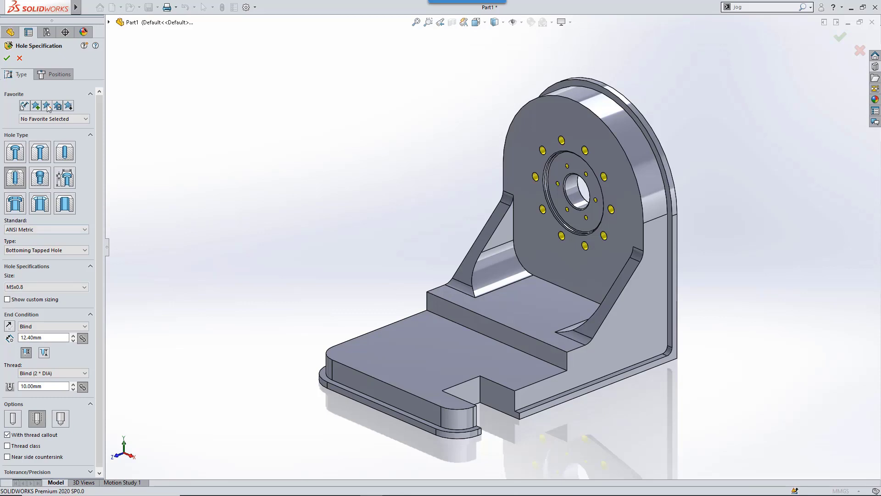
pyautogui.click(52, 75)
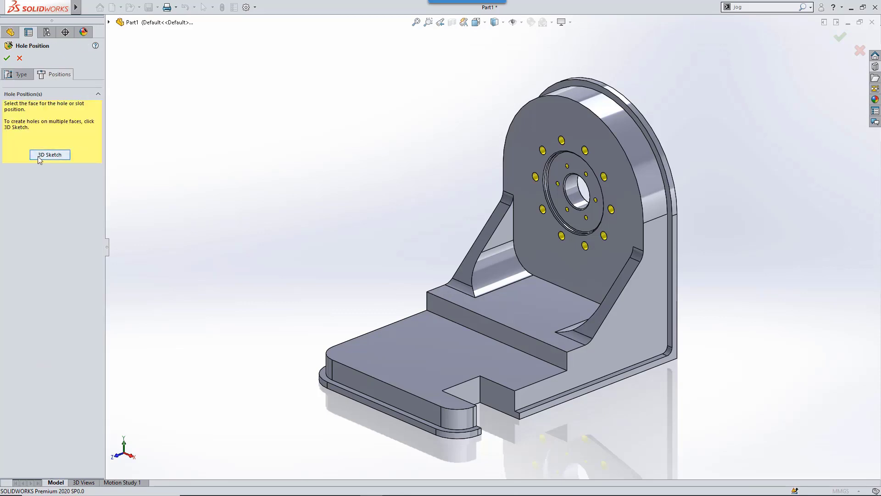
pyautogui.click(49, 155)
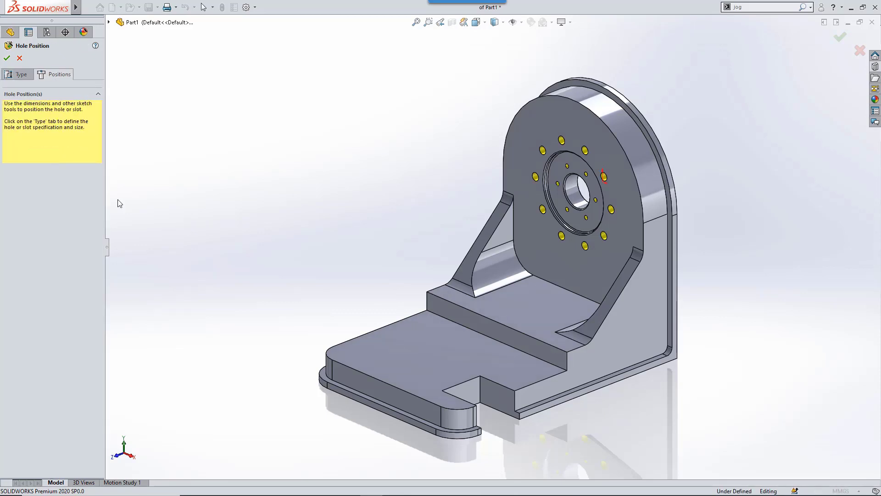
# Place four tapped holes on the bracket's side face, two near the corners of the base's top face and one on its front face
pyautogui.click(533, 394)
pyautogui.click(595, 369)
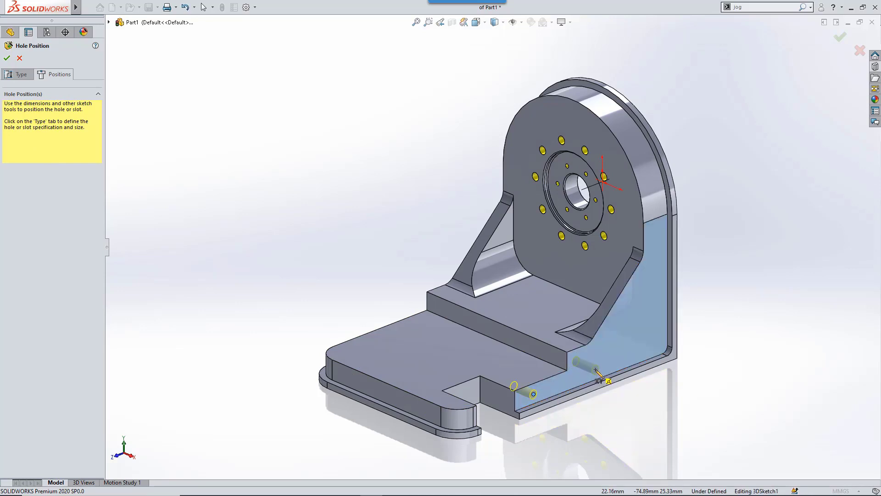
pyautogui.click(658, 345)
pyautogui.click(656, 234)
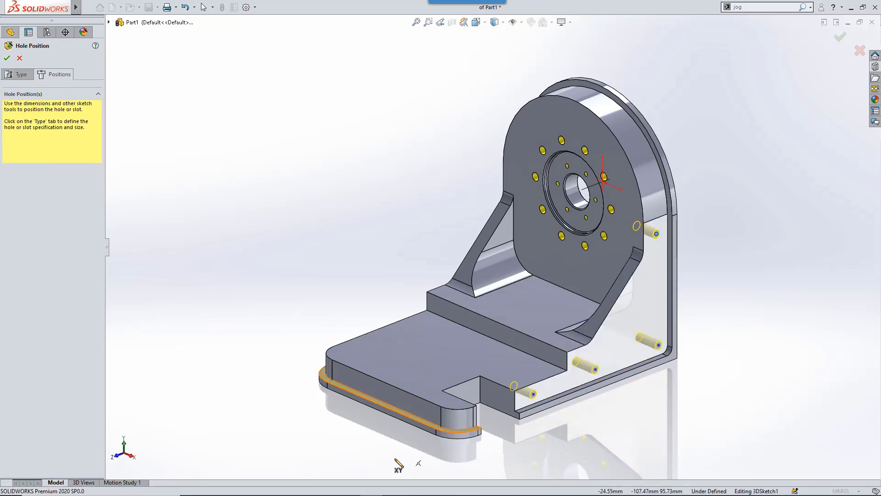
pyautogui.click(346, 352)
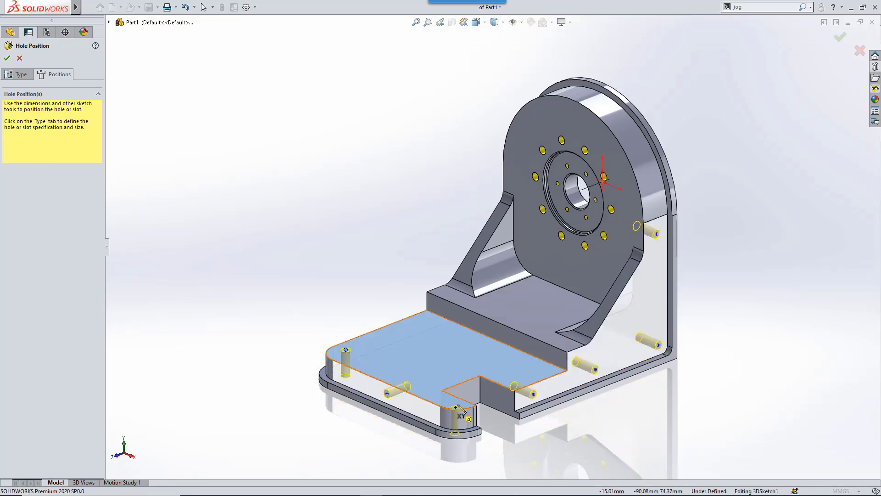
pyautogui.click(457, 401)
# Place four tapped holes along the base and upright of the bracket's opposite side face
pyautogui.moveTo(439, 349); pyautogui.dragTo(587, 357, button='middle')
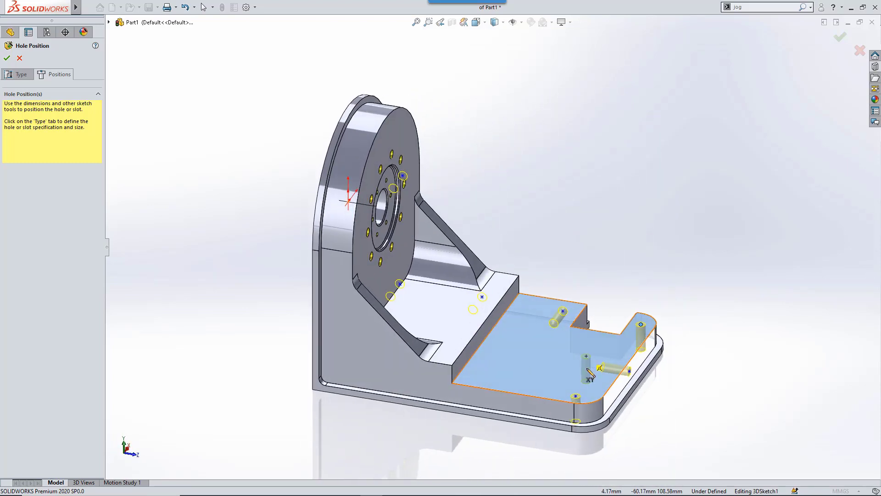
pyautogui.click(547, 408)
pyautogui.click(435, 390)
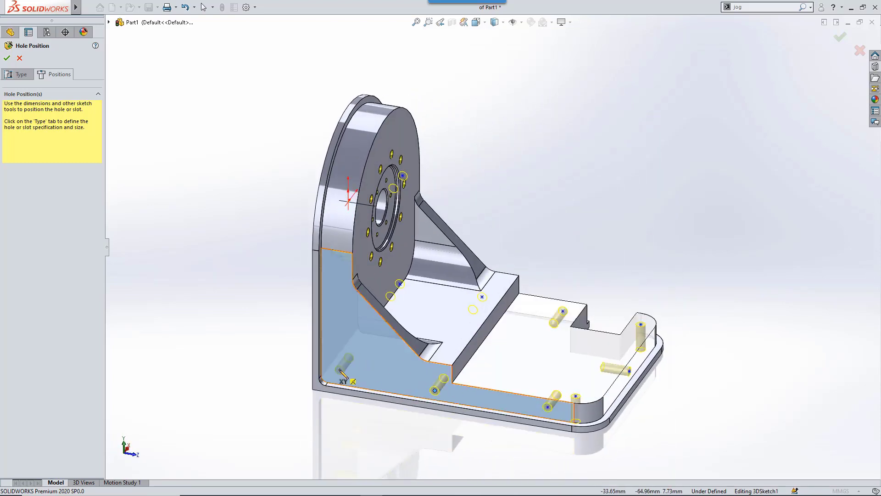
pyautogui.click(340, 370)
pyautogui.click(331, 276)
# Place tapped holes on the upright's curved outer face and one inside the central bore, and finish the hole feature
pyautogui.moveTo(346, 187); pyautogui.dragTo(505, 82, button='middle')
pyautogui.click(500, 81)
pyautogui.moveTo(469, 169); pyautogui.dragTo(461, 114, button='middle')
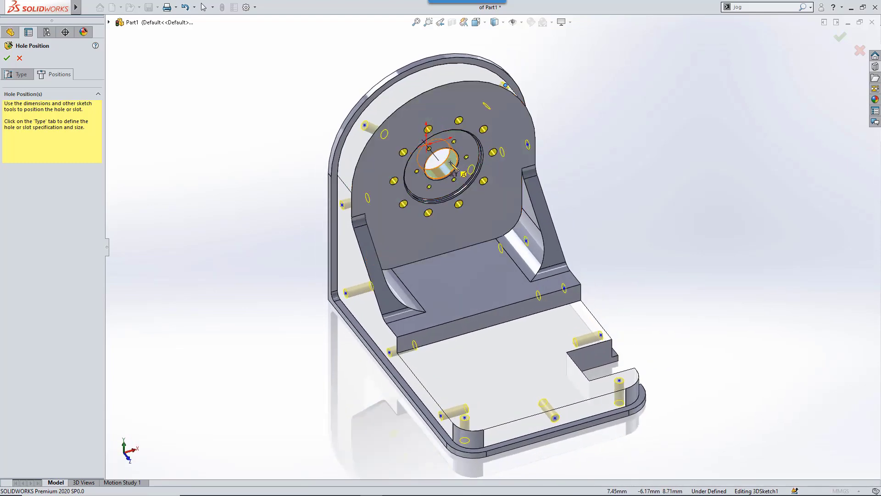
pyautogui.click(451, 163)
pyautogui.rightClick(451, 163)
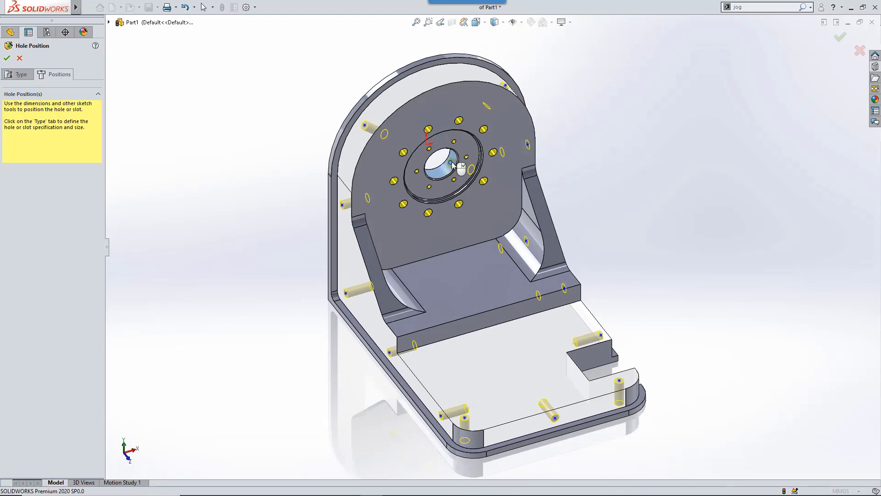
pyautogui.moveTo(653, 386); pyautogui.dragTo(571, 337, button='middle')
pyautogui.scroll(-1, 637, 331)
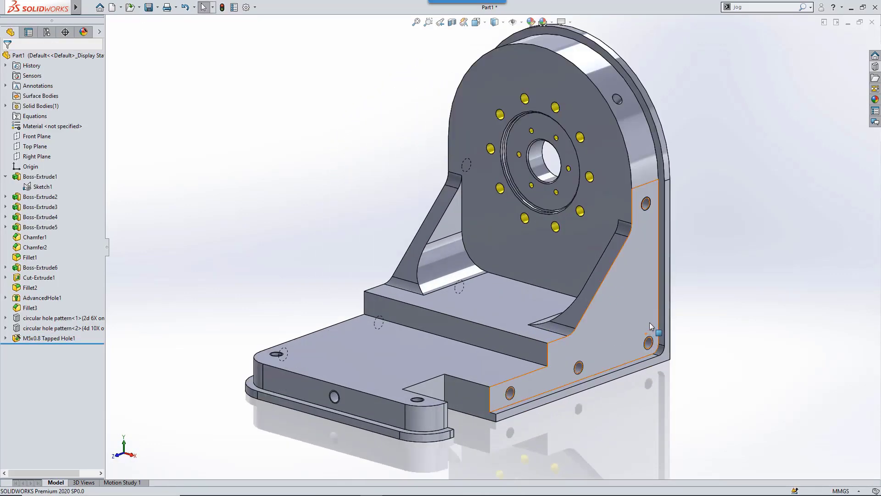